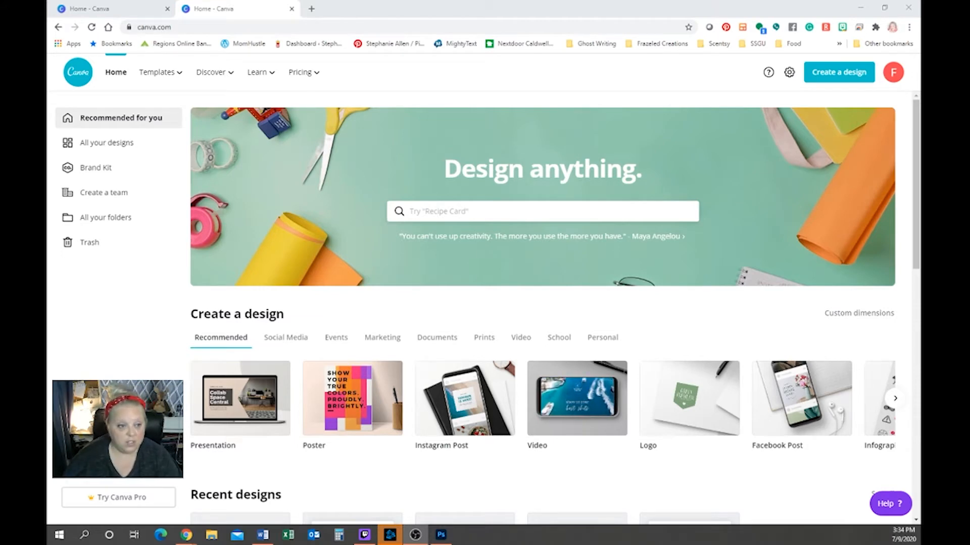
# Open Canva's custom size form to start a new design
pyautogui.click(839, 313)
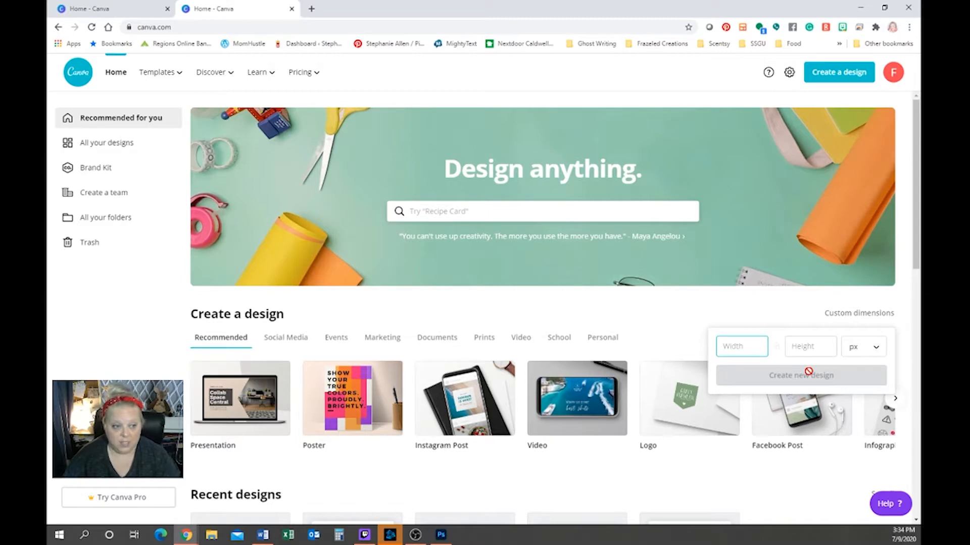
# Create a blank Canva design with custom dimensions of 9 × 4 inches
pyautogui.write('9')
pyautogui.press('Tab')
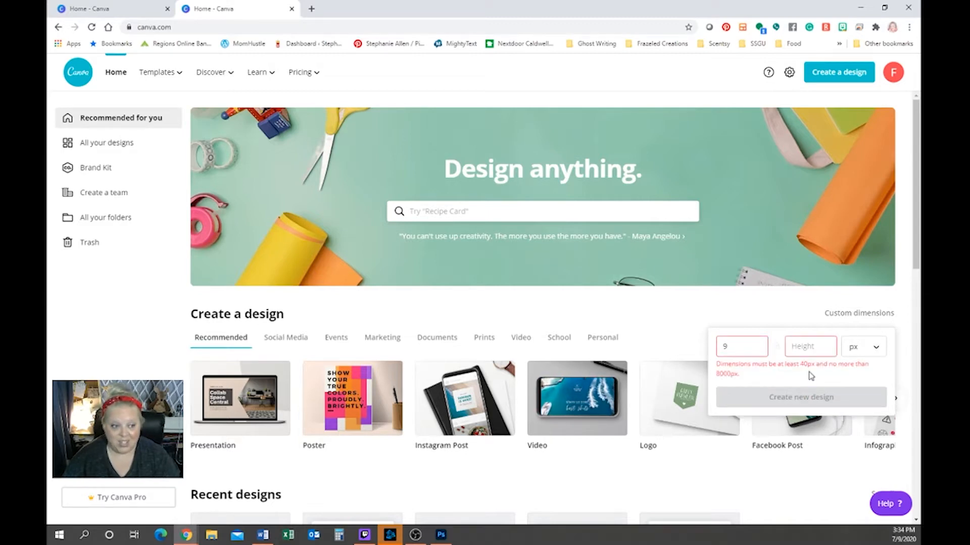
pyautogui.write('4')
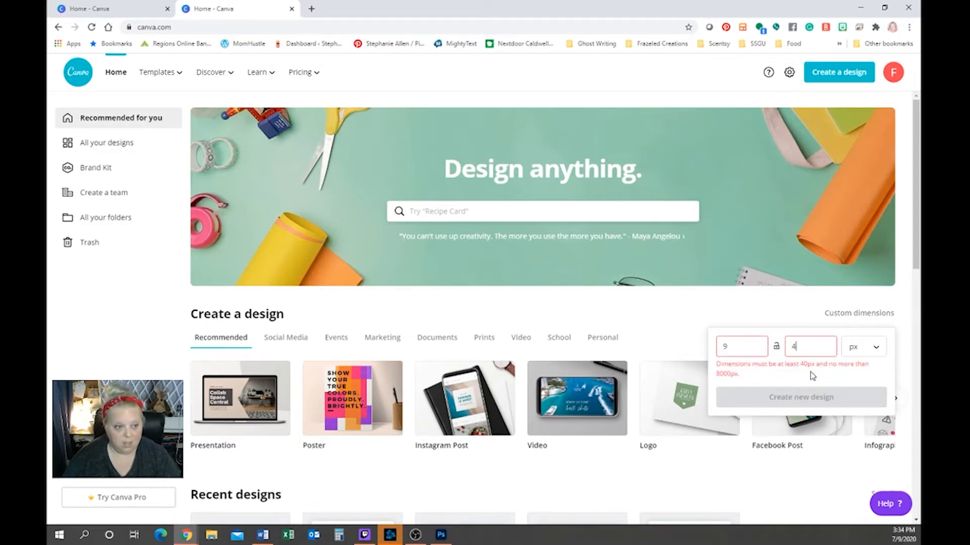
pyautogui.click(863, 347)
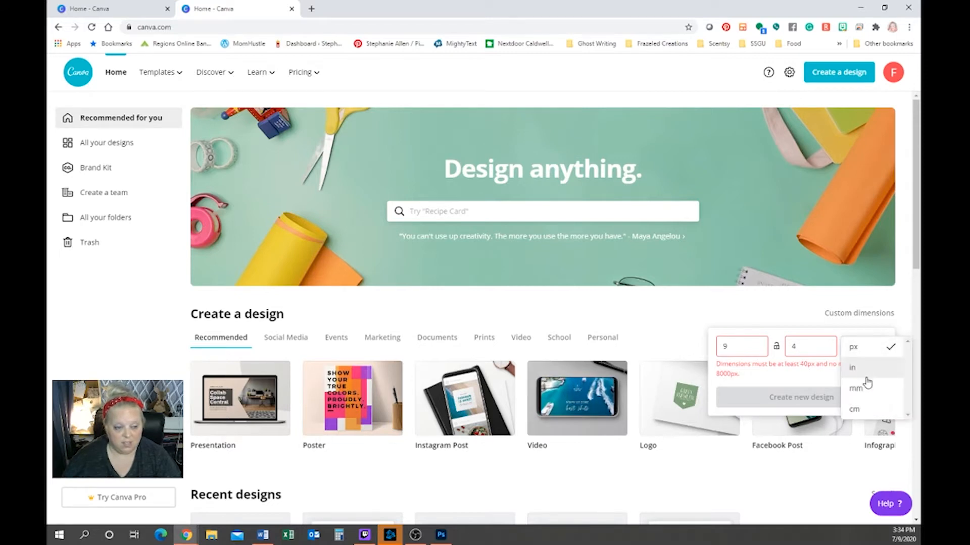
pyautogui.click(868, 379)
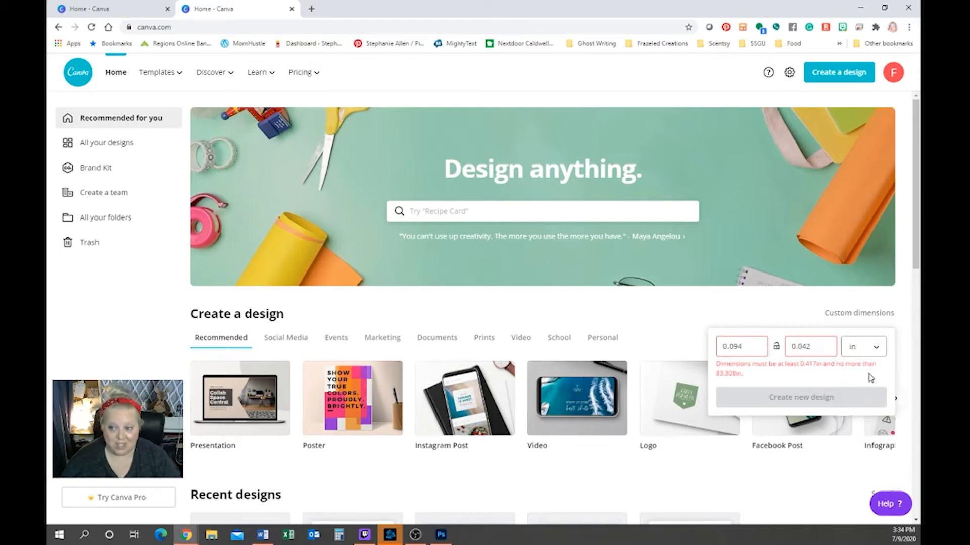
pyautogui.click(738, 348)
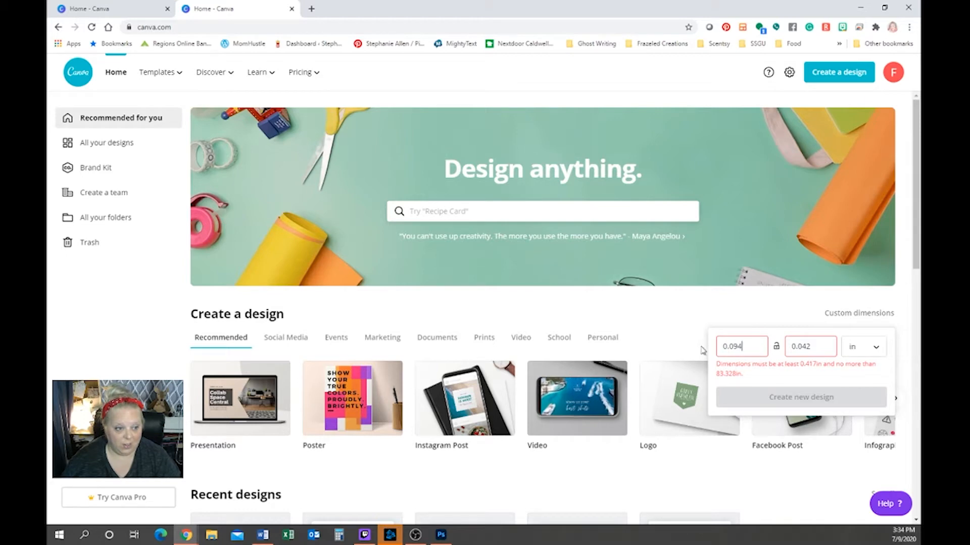
pyautogui.press('BackSpace')
pyautogui.press('BackSpace')
pyautogui.press('BackSpace')
pyautogui.press('BackSpace')
pyautogui.press('BackSpace')
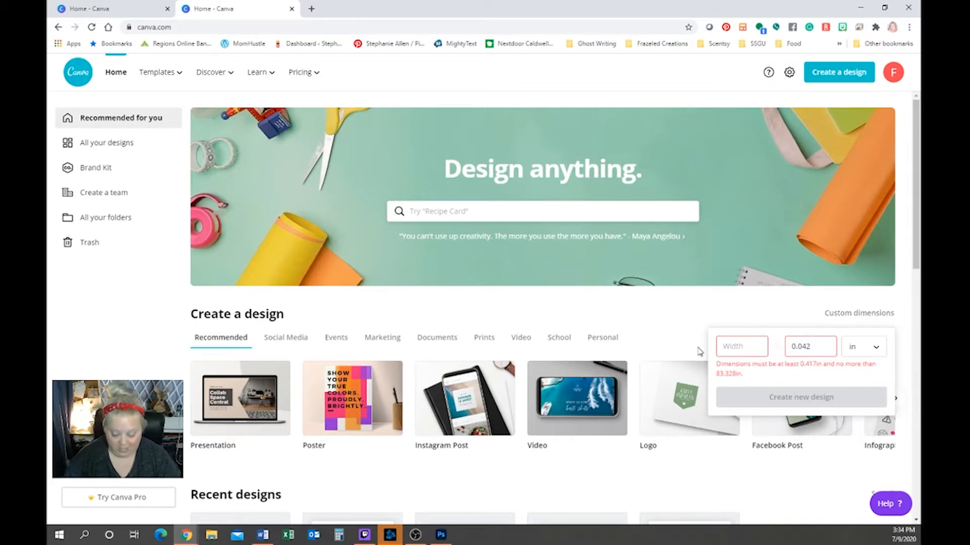
pyautogui.write('9')
pyautogui.press('Tab')
pyautogui.write('4')
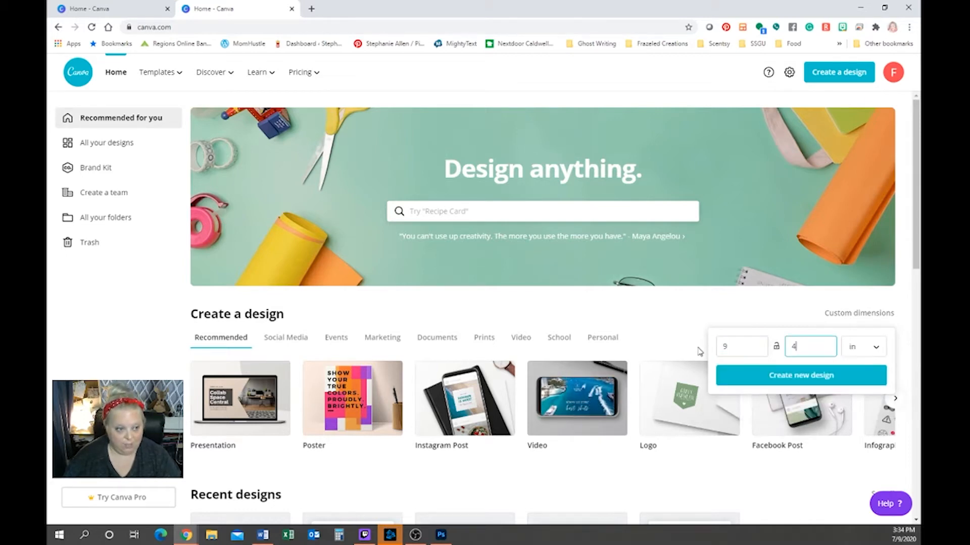
pyautogui.click(802, 385)
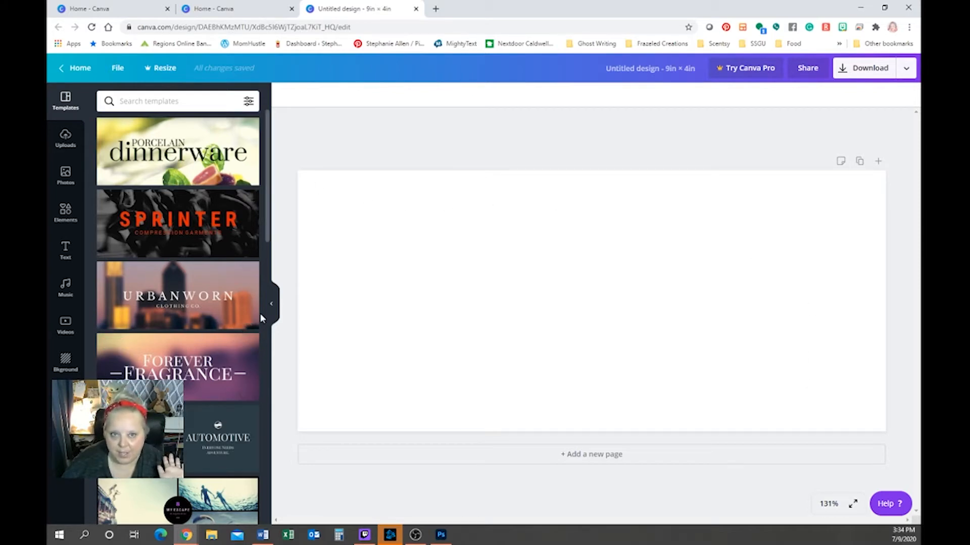
pyautogui.scroll(-8, 202, 288)
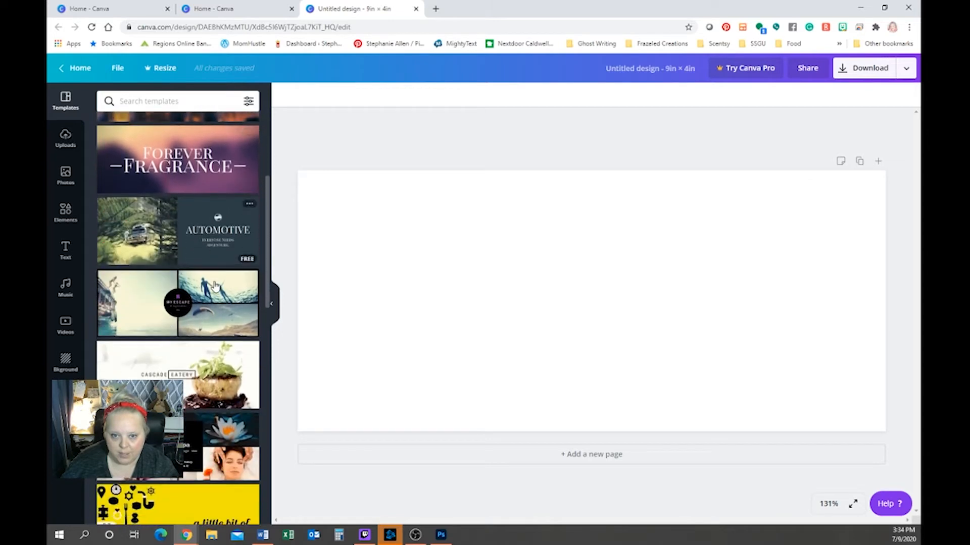
pyautogui.scroll(-1, 212, 283)
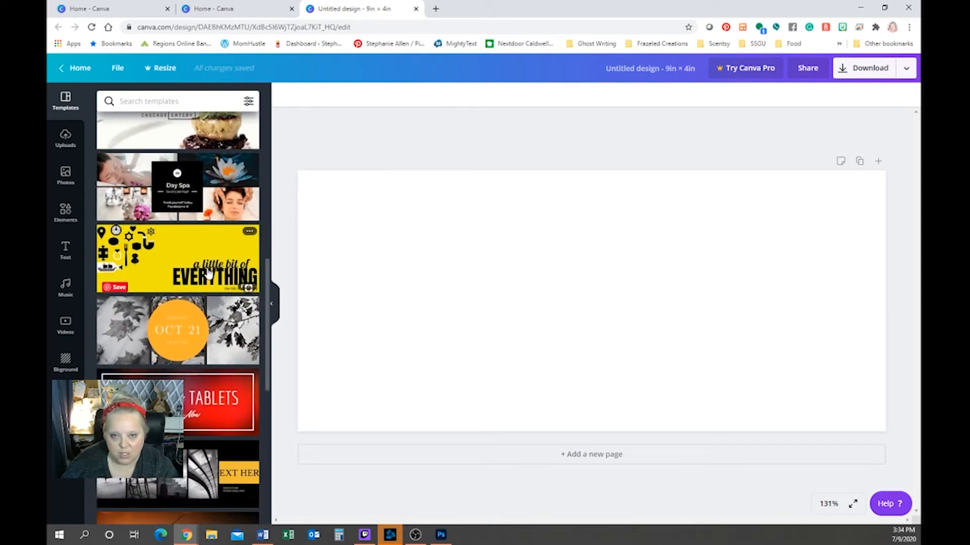
pyautogui.click(208, 273)
pyautogui.scroll(2, 209, 273)
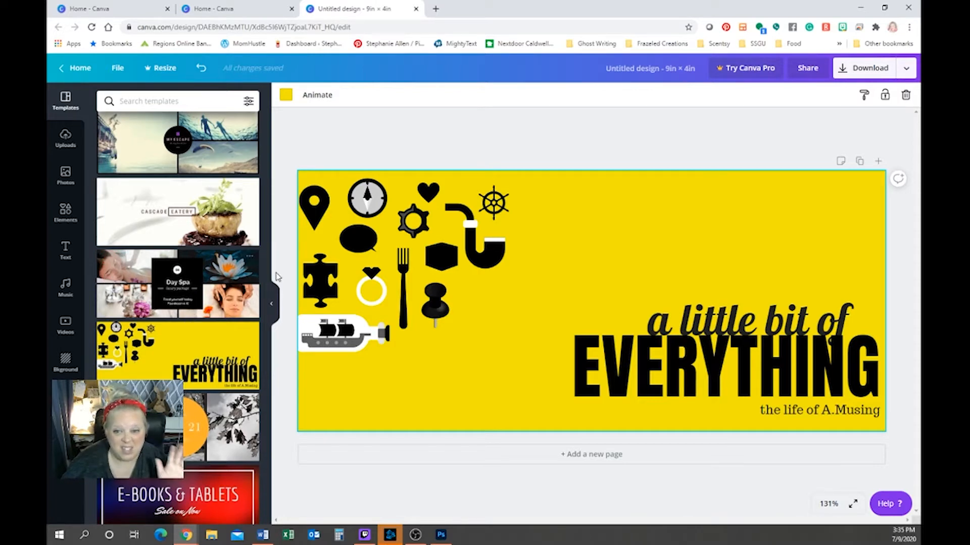
pyautogui.click(372, 289)
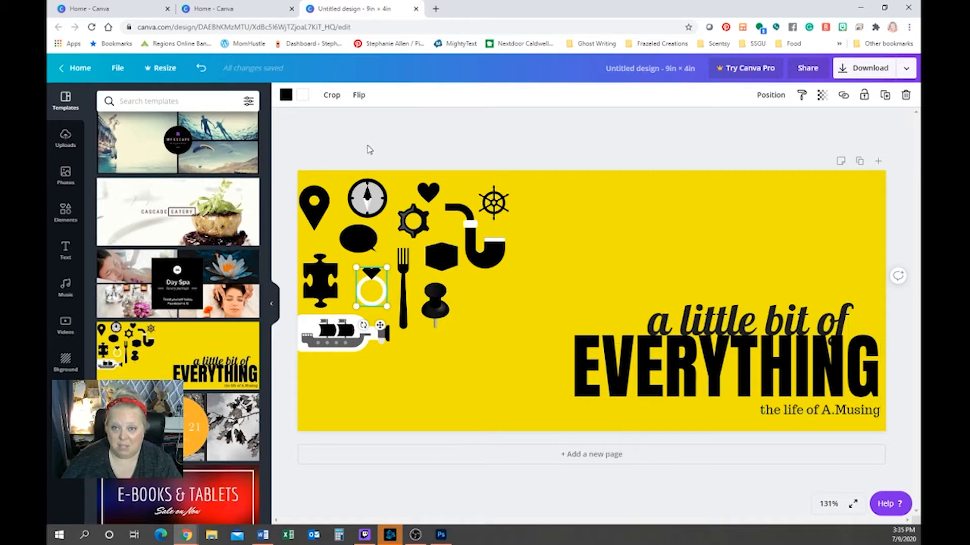
pyautogui.click(200, 69)
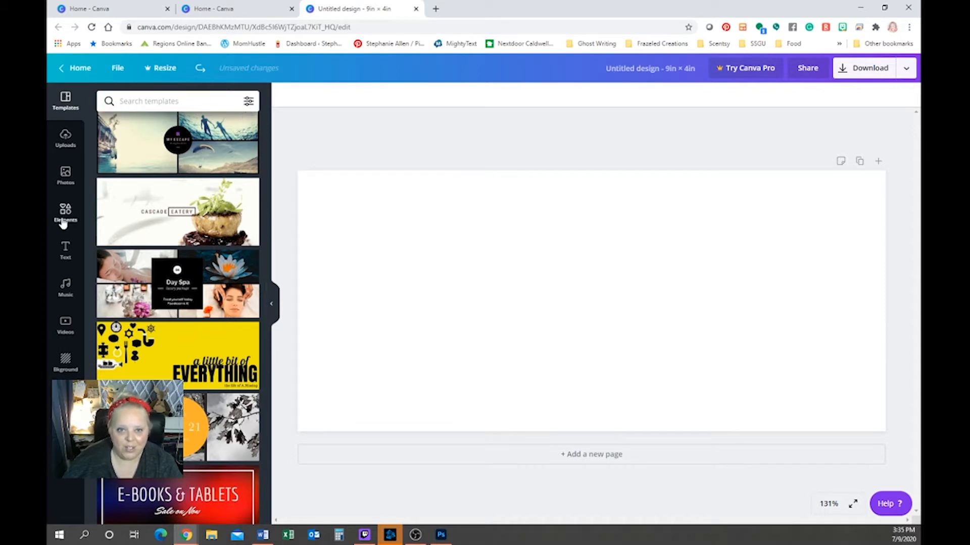
# Upload the cartoon character image from Downloads into Canva's Uploads
pyautogui.click(65, 136)
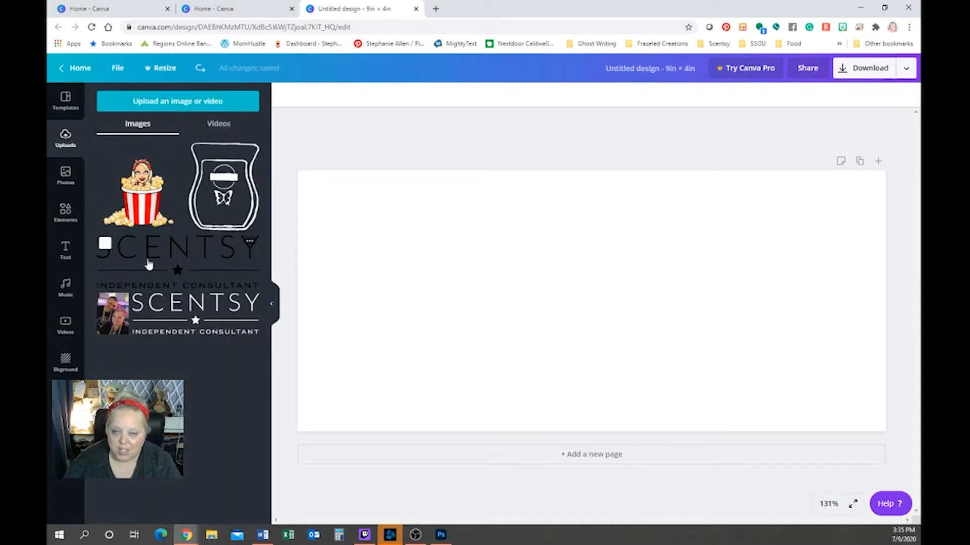
pyautogui.click(204, 106)
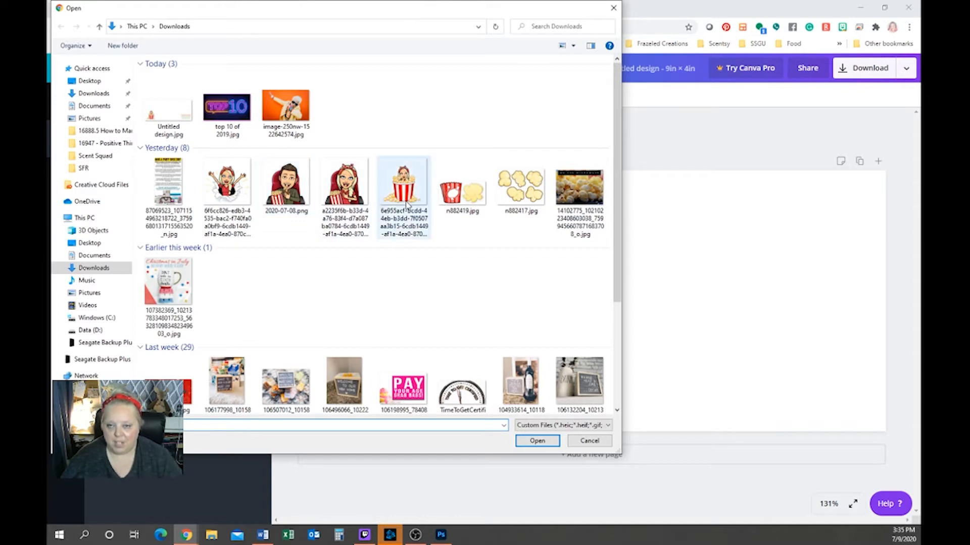
pyautogui.click(235, 196)
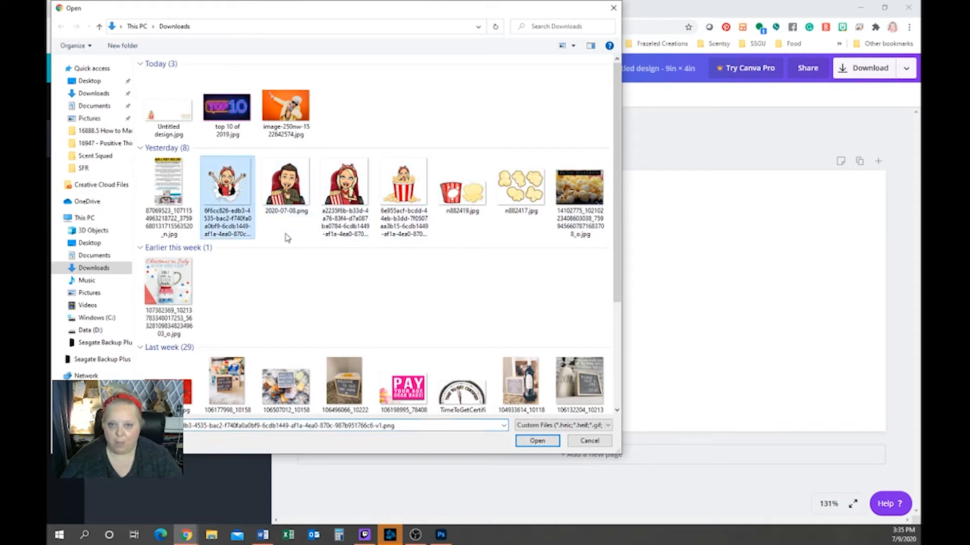
pyautogui.click(540, 444)
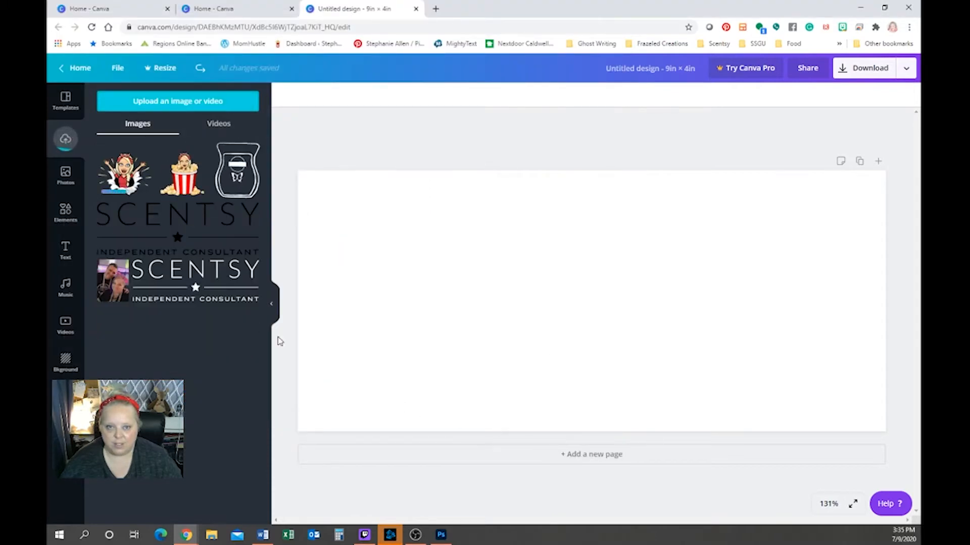
# Browse the file picker to the Old Downloads folder on the Data (D:) drive
pyautogui.click(158, 101)
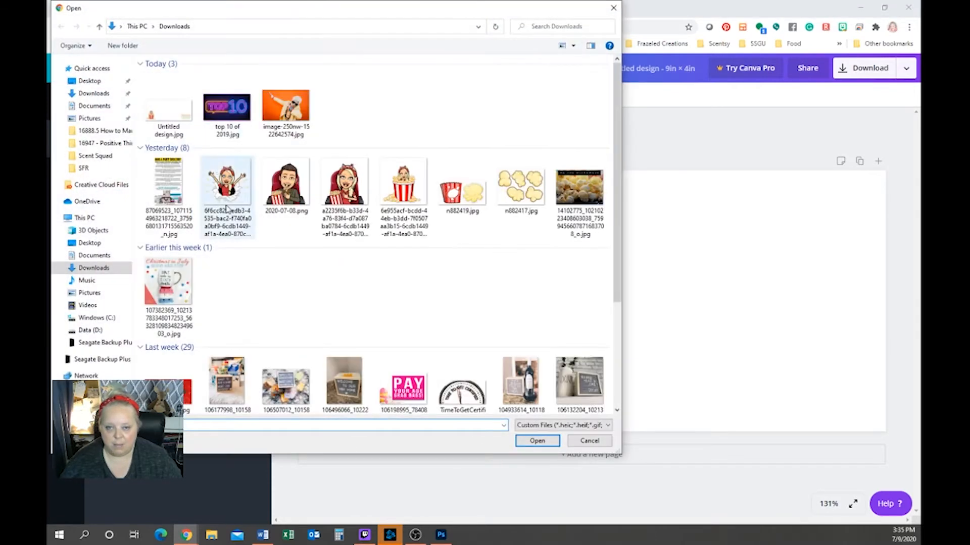
pyautogui.scroll(-3, 312, 283)
pyautogui.scroll(-3, 312, 283)
pyautogui.scroll(5, 323, 282)
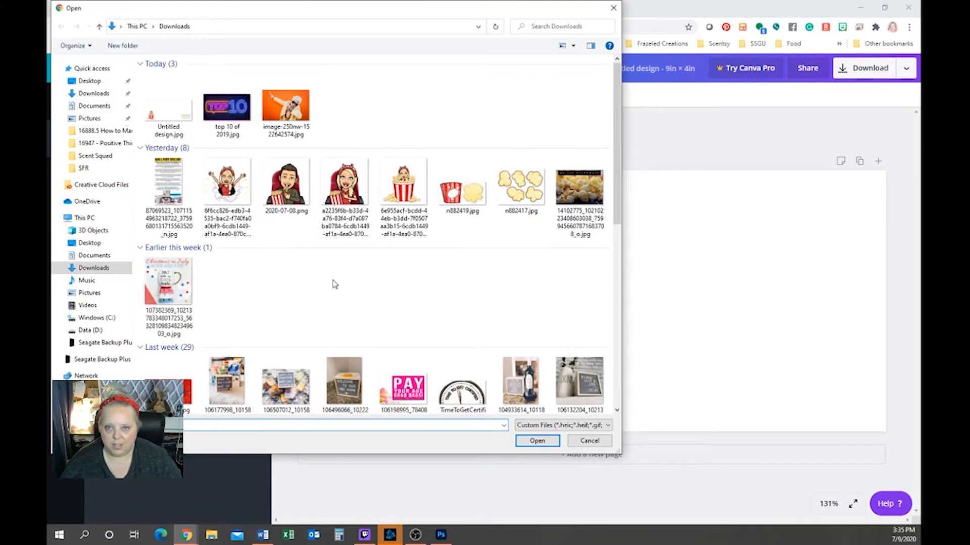
pyautogui.scroll(-5, 326, 268)
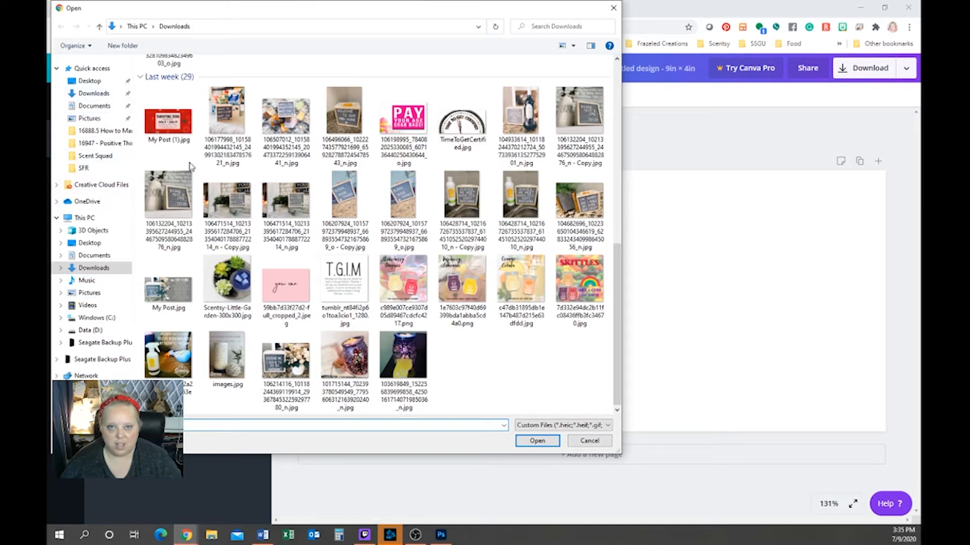
pyautogui.scroll(5, 255, 226)
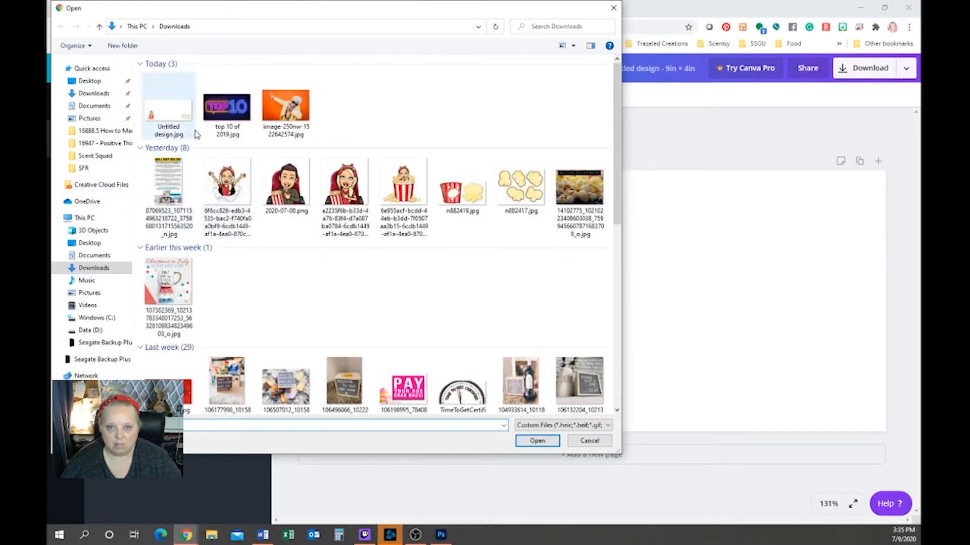
pyautogui.scroll(-5, 345, 202)
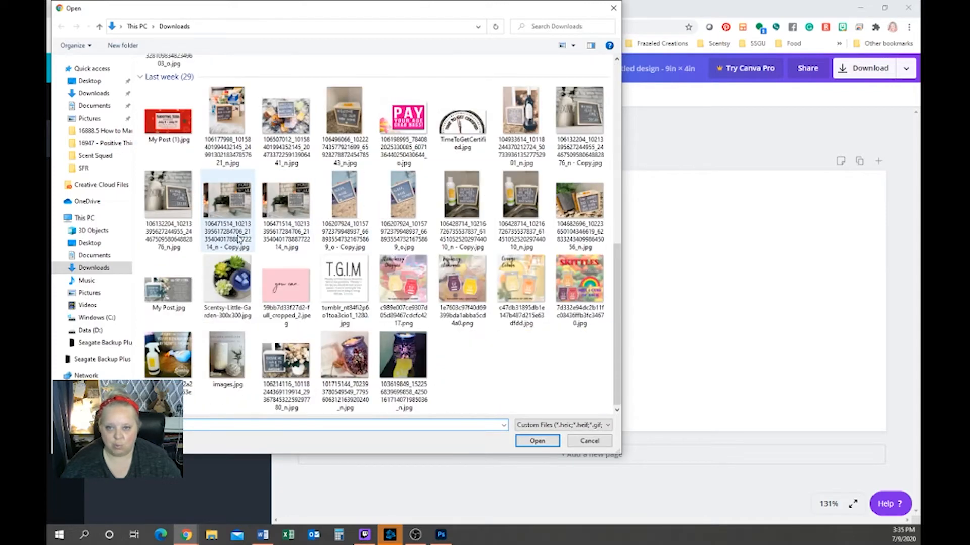
pyautogui.click(98, 331)
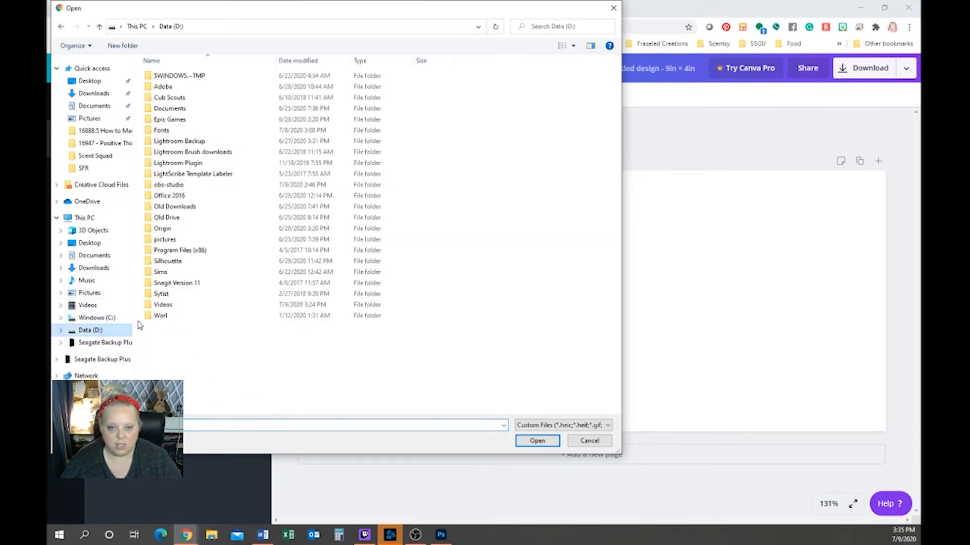
pyautogui.doubleClick(187, 207)
# Upload the red heart image 2257b86c640ce0b.jpg from Old Downloads
pyautogui.scroll(-5, 289, 247)
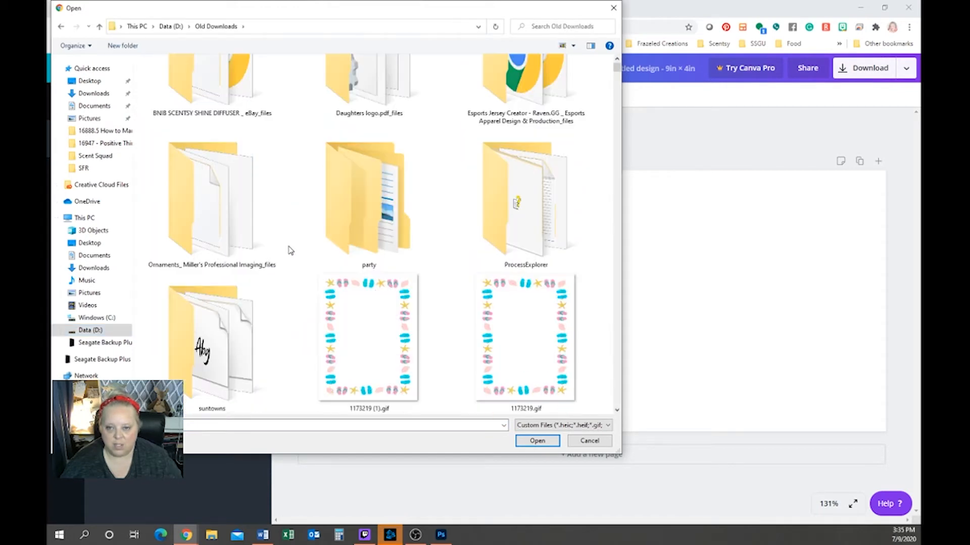
pyautogui.scroll(-10, 290, 250)
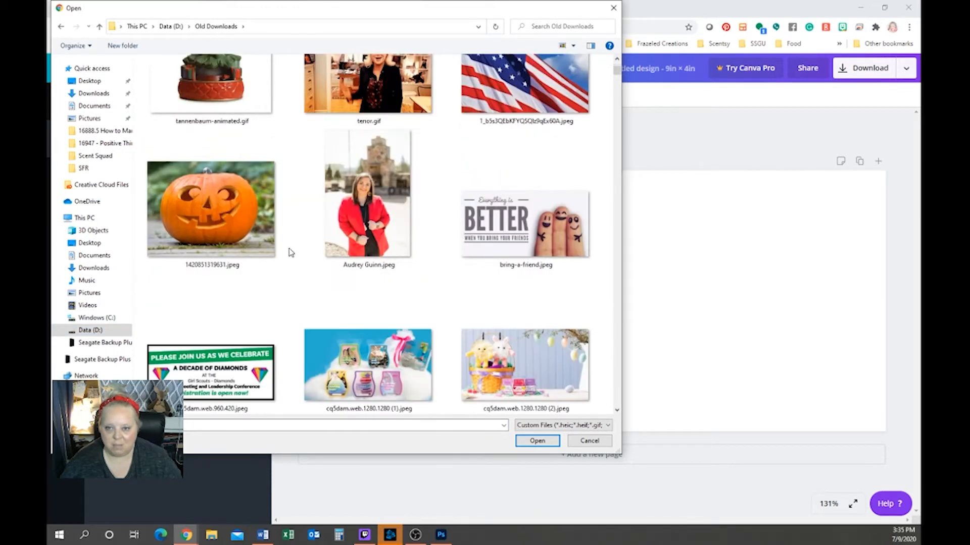
pyautogui.scroll(-10, 289, 251)
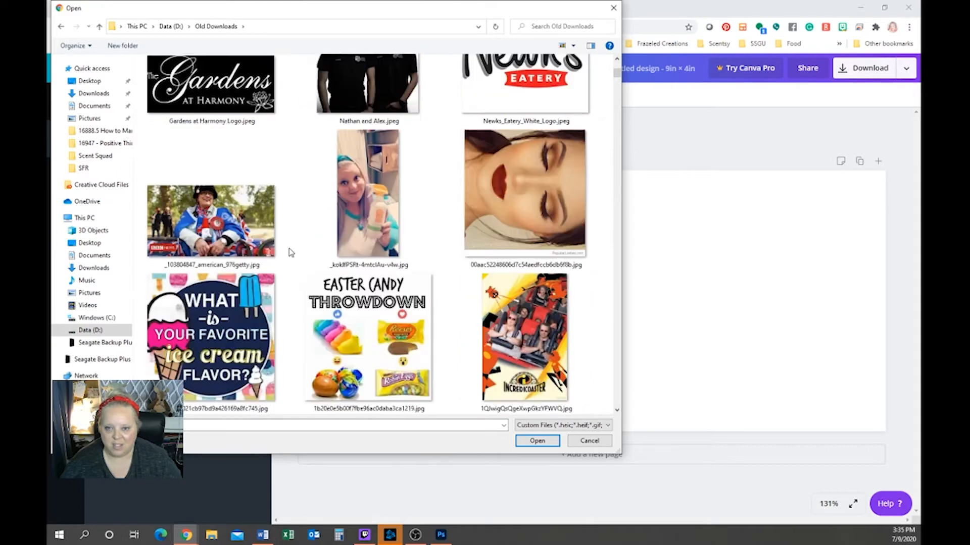
pyautogui.scroll(-10, 289, 247)
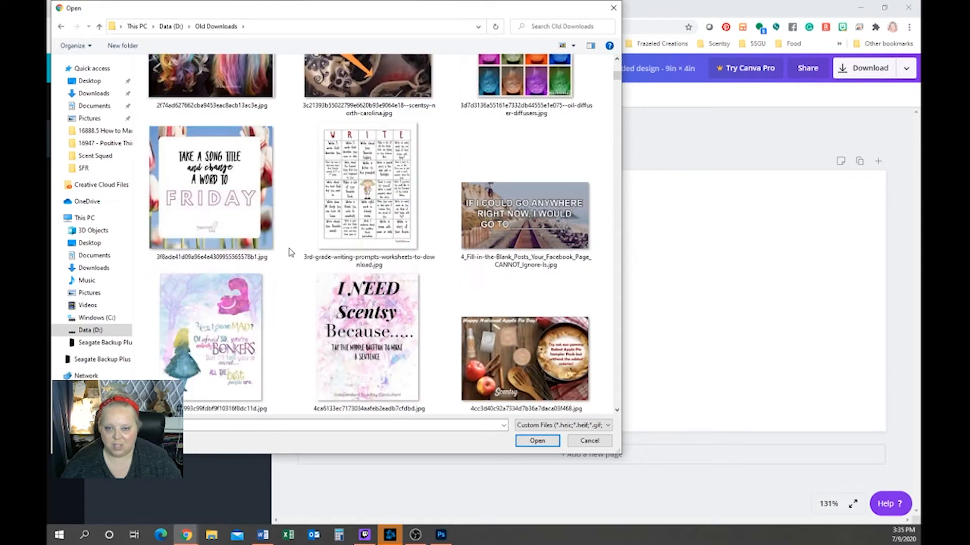
pyautogui.scroll(-10, 289, 251)
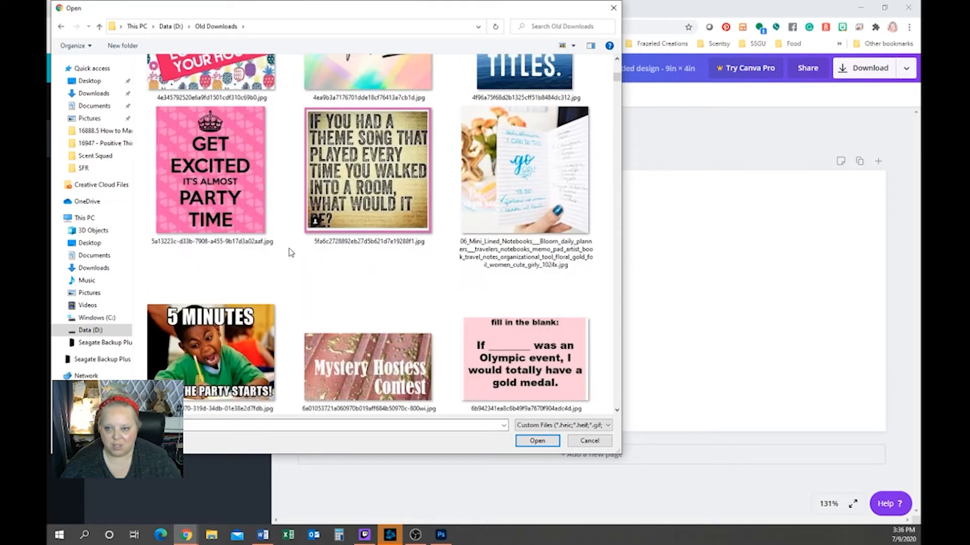
pyautogui.scroll(-5, 289, 251)
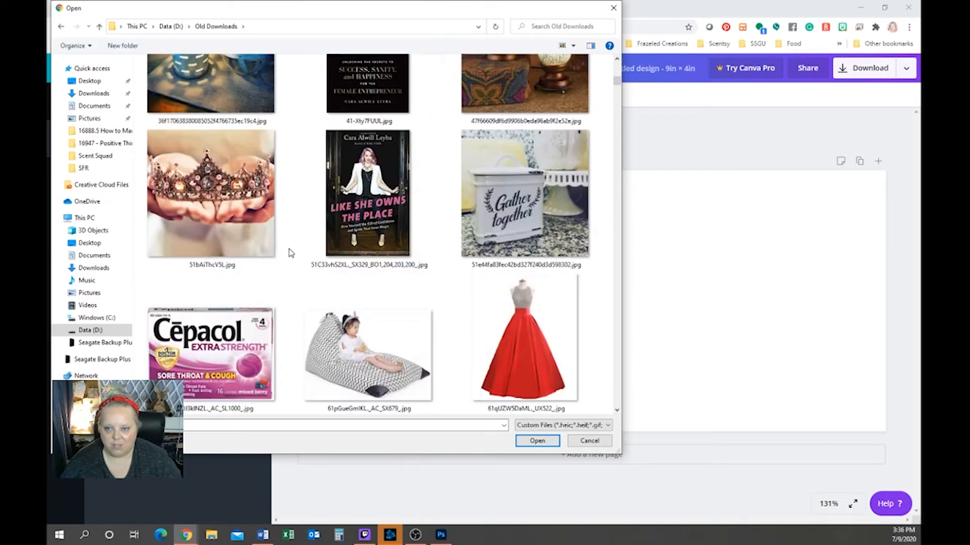
pyautogui.scroll(-10, 289, 254)
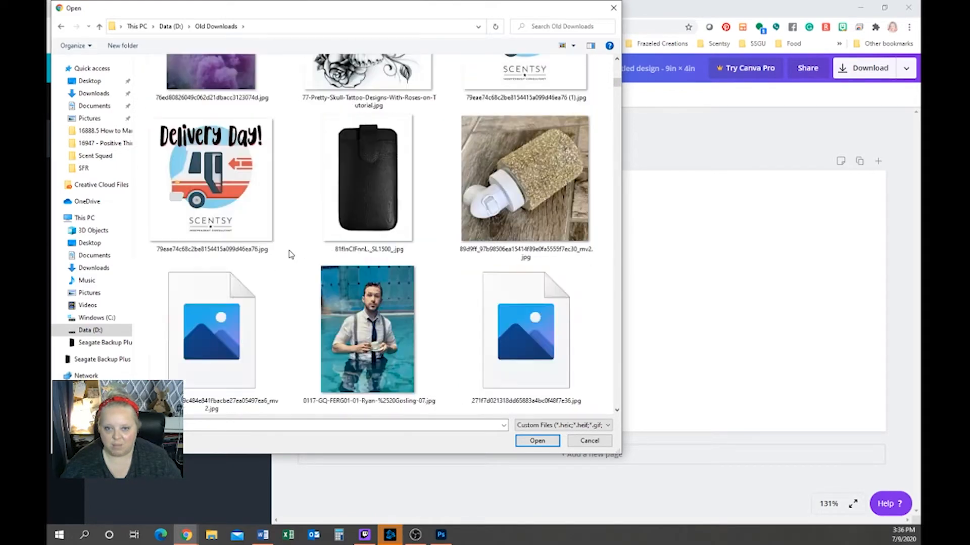
pyautogui.scroll(-10, 290, 254)
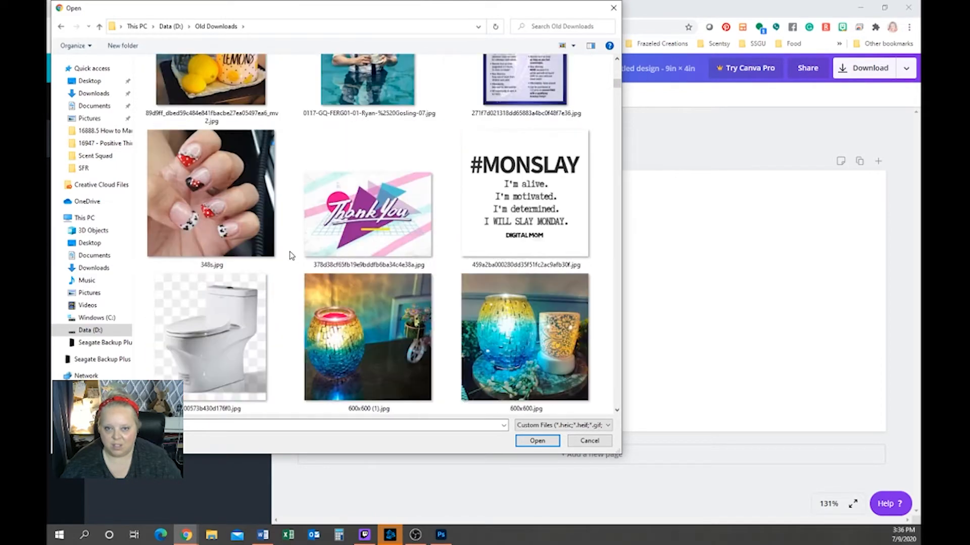
pyautogui.scroll(-10, 290, 255)
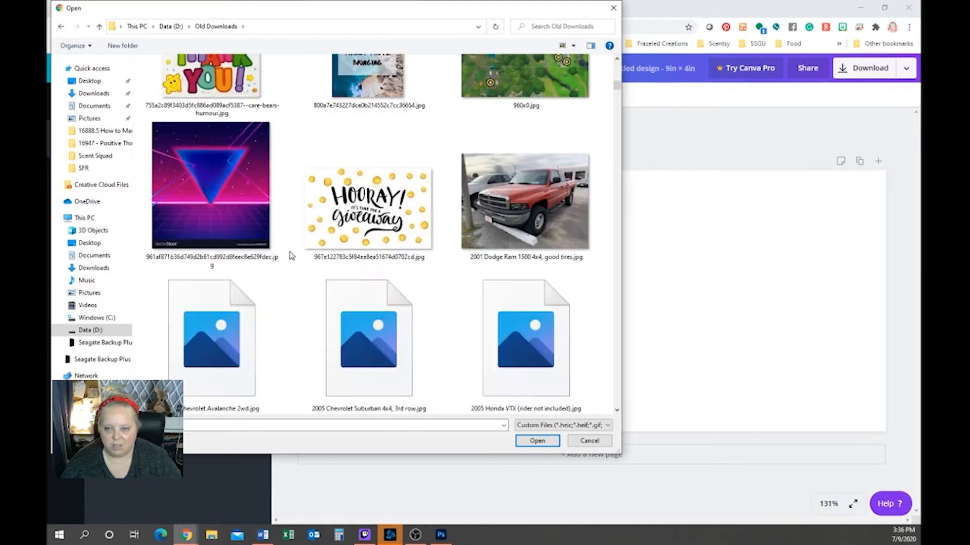
pyautogui.scroll(-8, 290, 255)
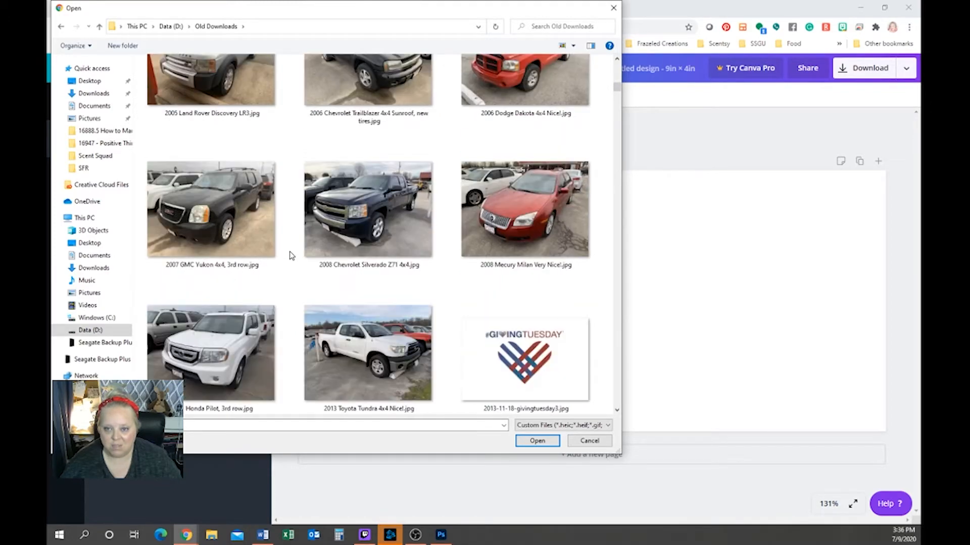
pyautogui.scroll(-3, 291, 255)
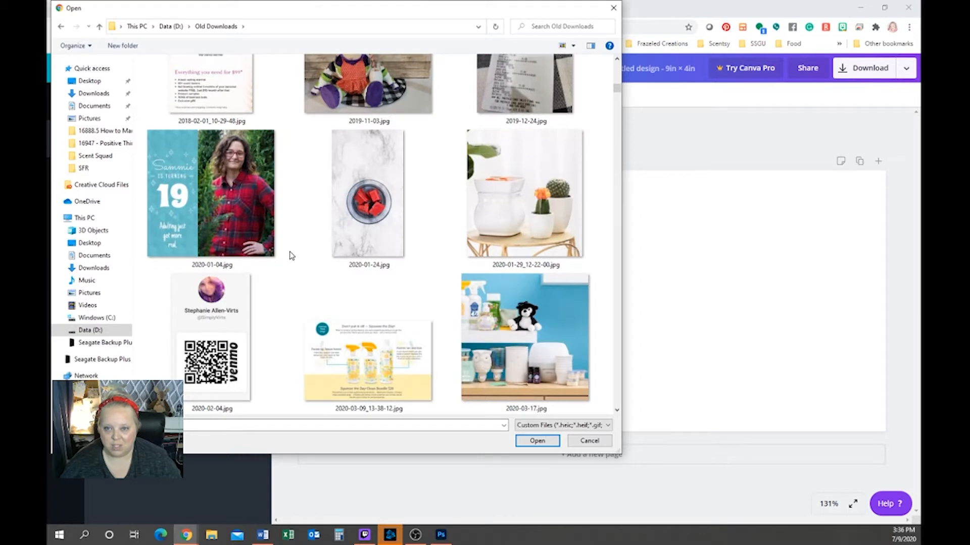
pyautogui.scroll(-9, 290, 255)
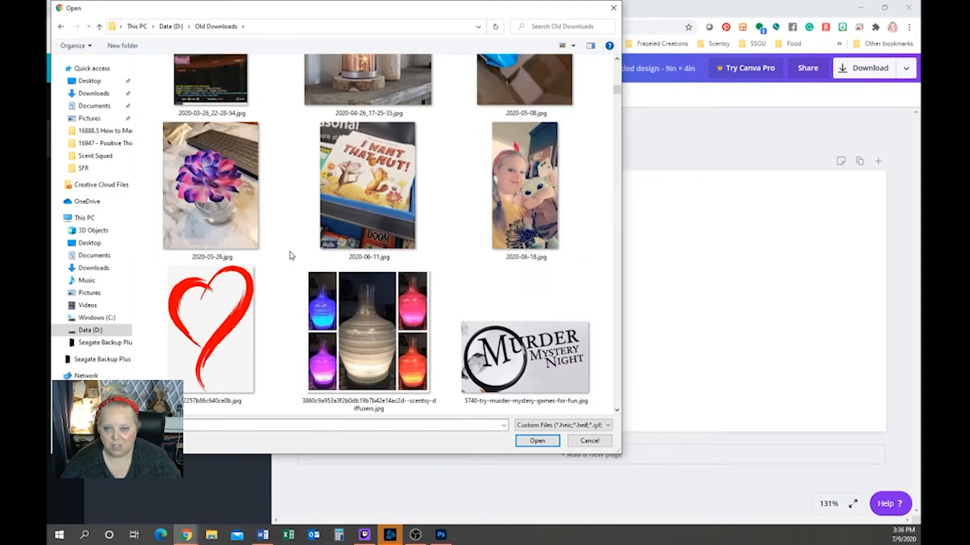
pyautogui.scroll(-3, 290, 255)
pyautogui.click(246, 197)
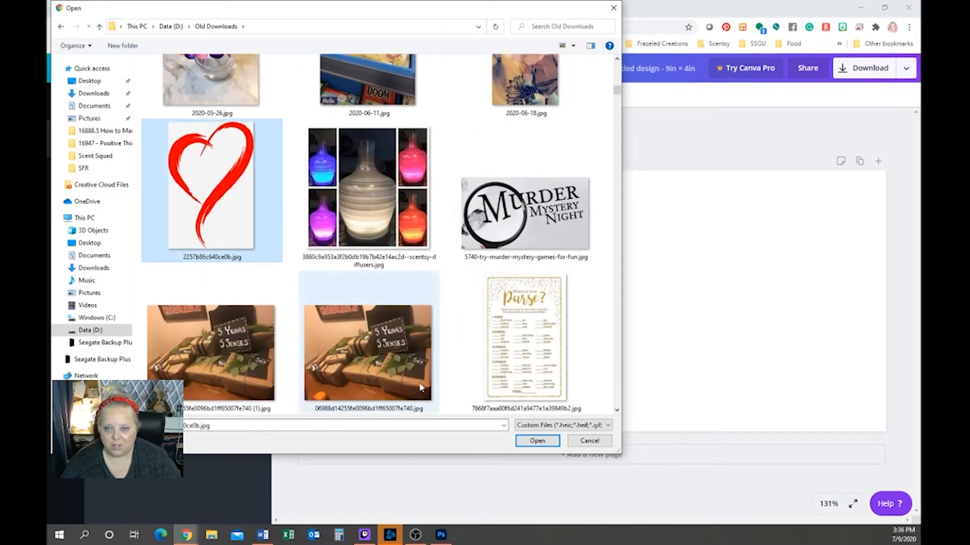
pyautogui.click(550, 440)
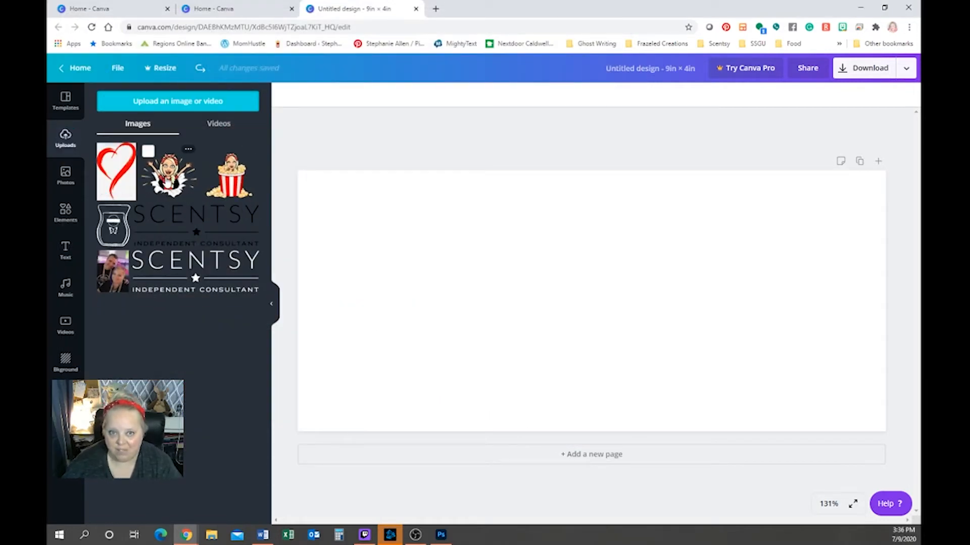
# Drag the popcorn-bucket image onto the page's lower left and resize it small
pyautogui.moveTo(238, 179); pyautogui.dragTo(401, 326)
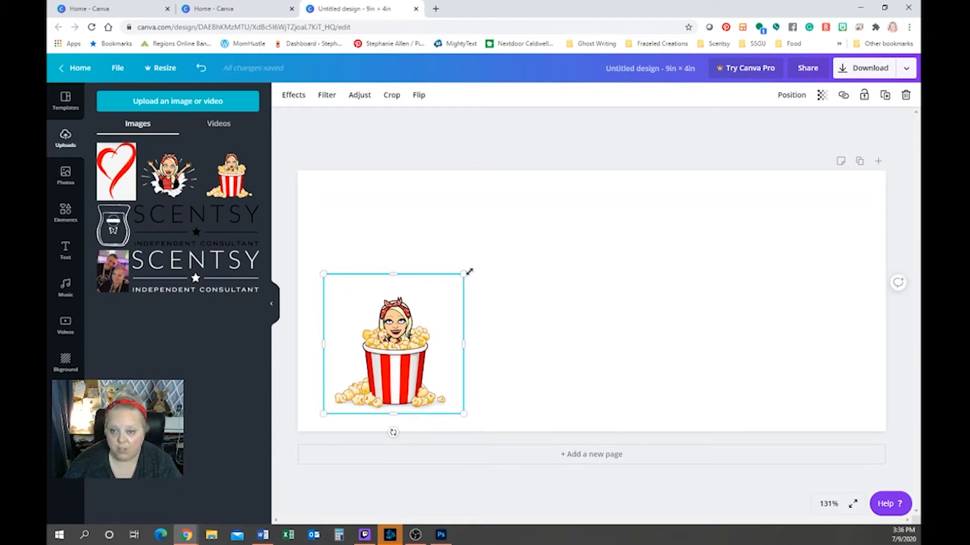
pyautogui.moveTo(469, 273); pyautogui.dragTo(440, 286)
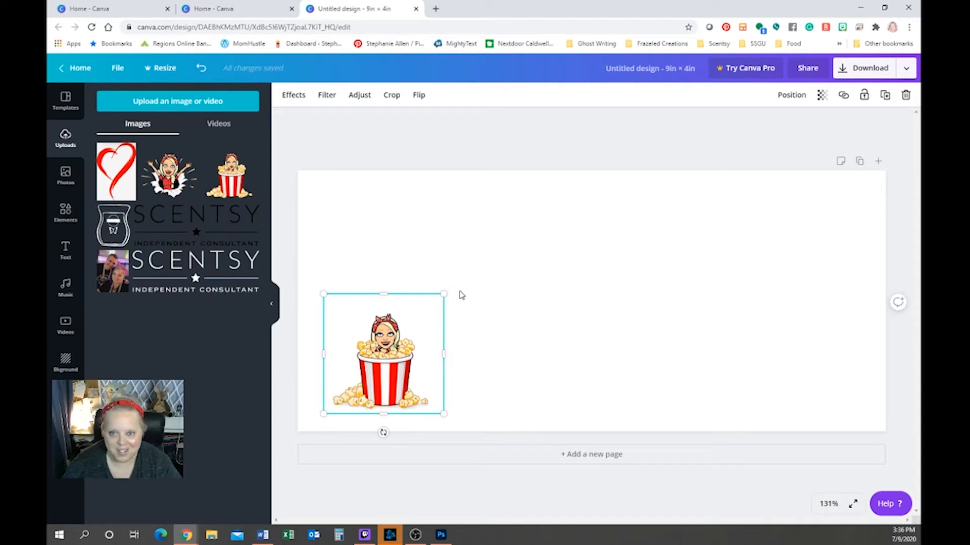
pyautogui.moveTo(444, 296); pyautogui.dragTo(449, 294)
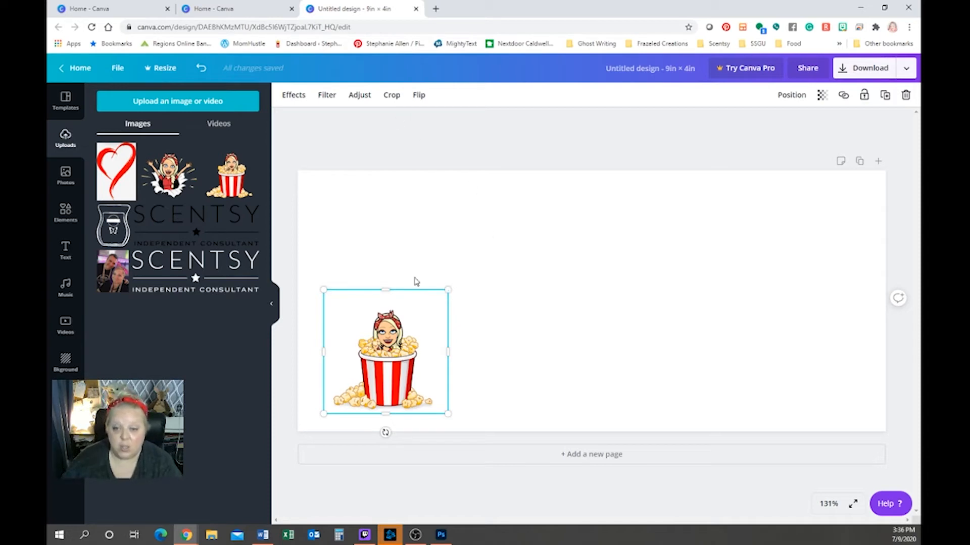
# Show all Stickers in the Elements library and scroll through the results
pyautogui.click(68, 223)
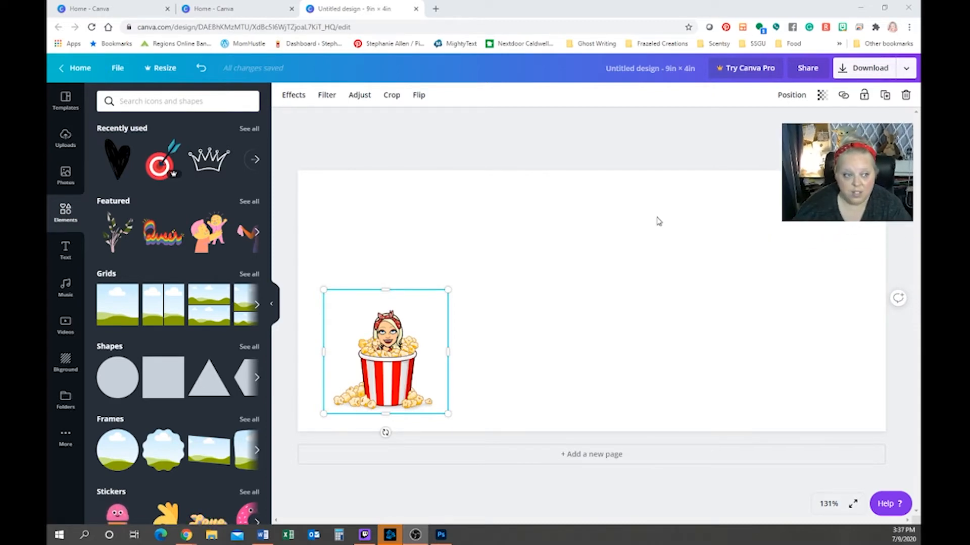
pyautogui.scroll(-5, 172, 264)
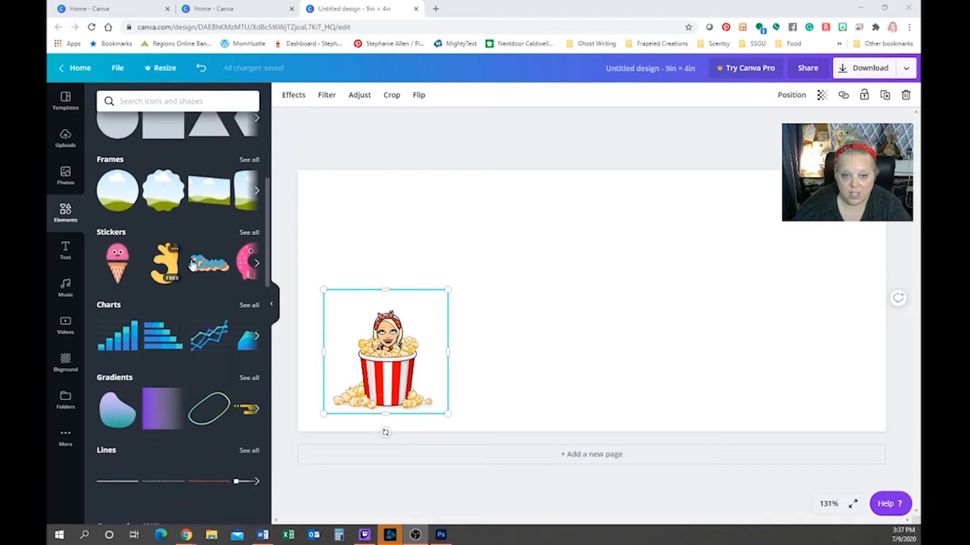
pyautogui.click(247, 233)
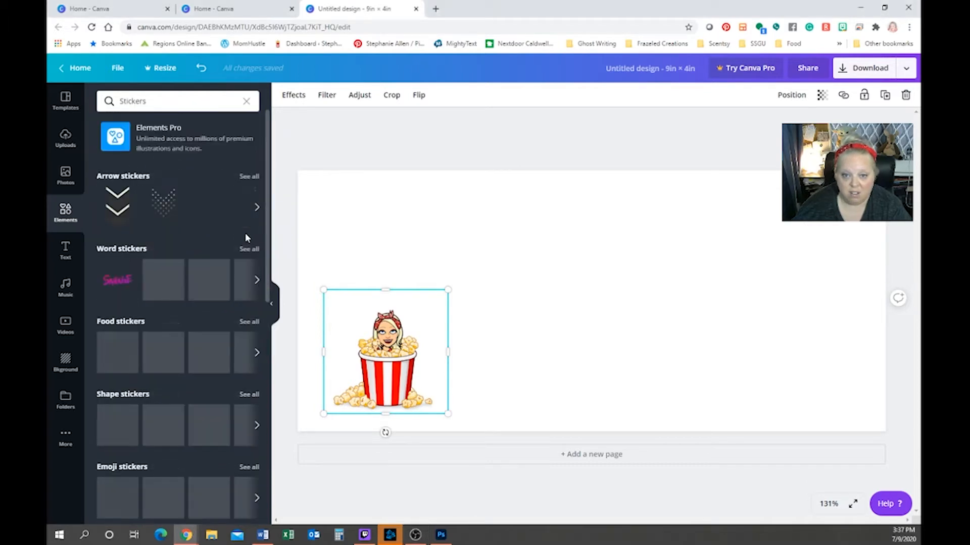
pyautogui.scroll(-5, 213, 322)
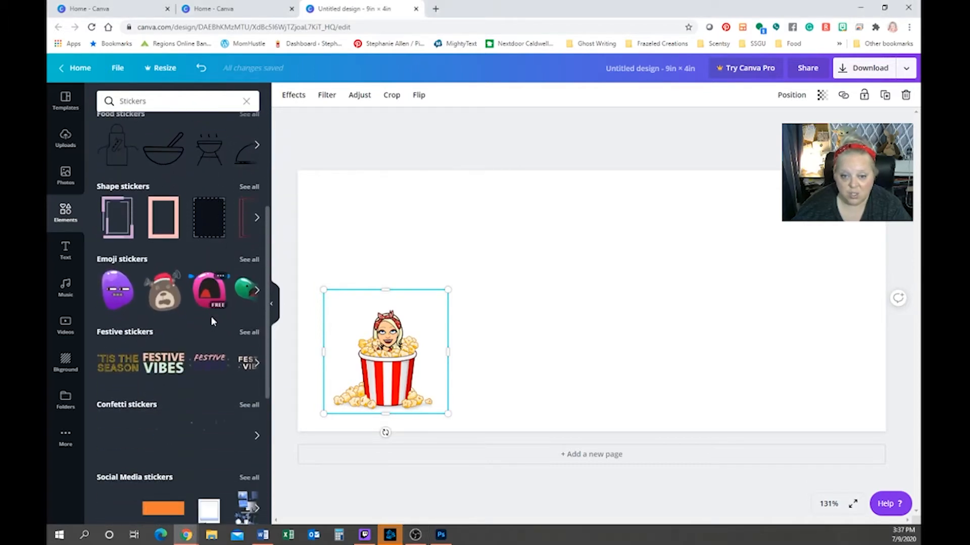
pyautogui.scroll(-5, 212, 323)
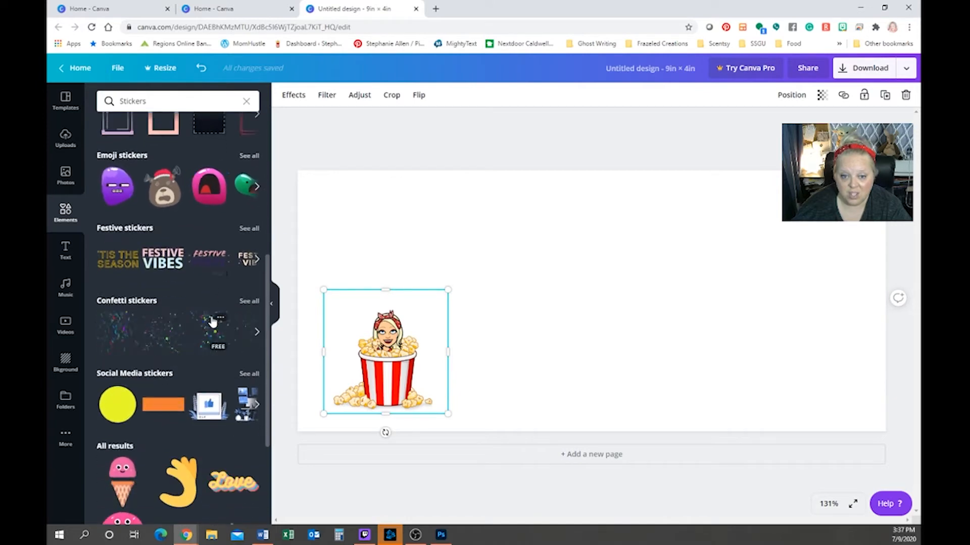
pyautogui.scroll(-5, 213, 322)
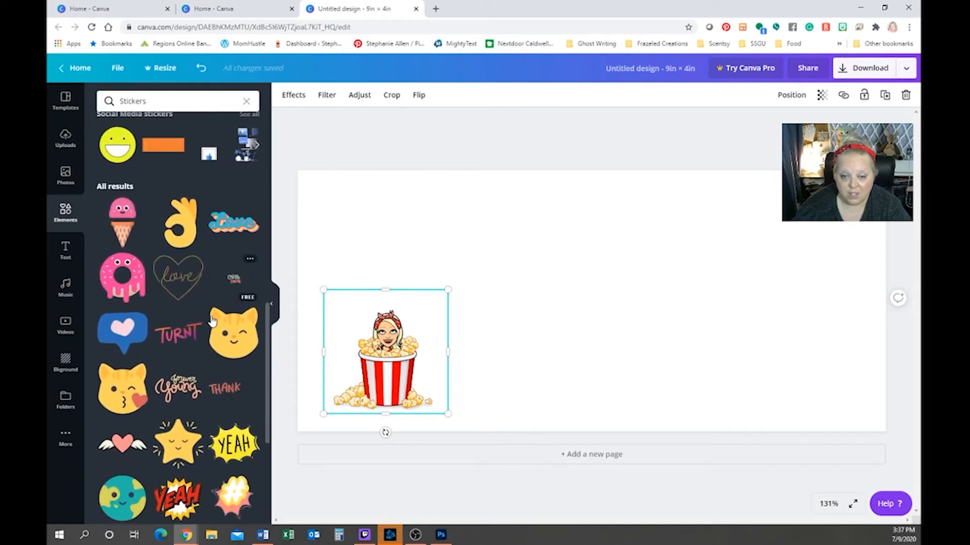
pyautogui.scroll(-6, 212, 321)
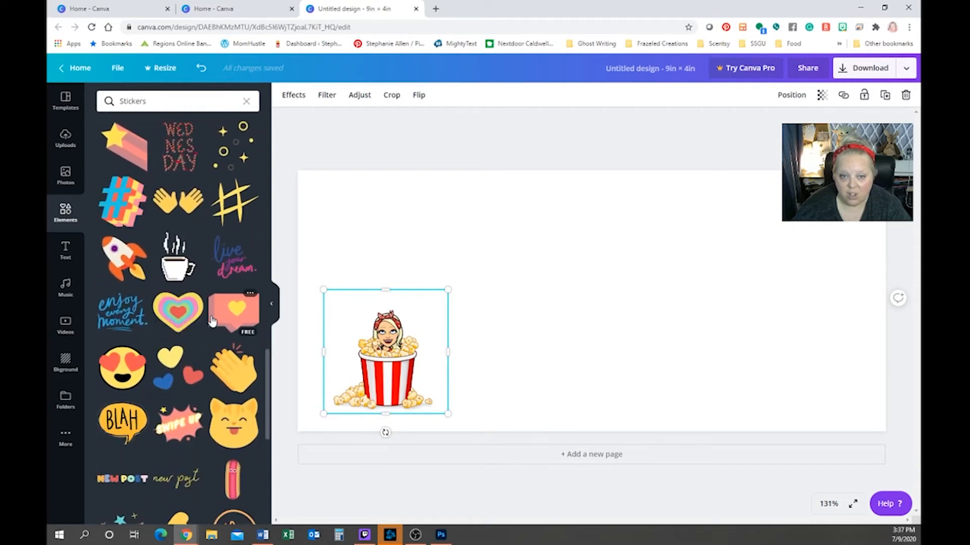
# Add the 'enjoy every moment' sticker, shrink it, place it at the right edge, tilt ~22°
pyautogui.click(122, 313)
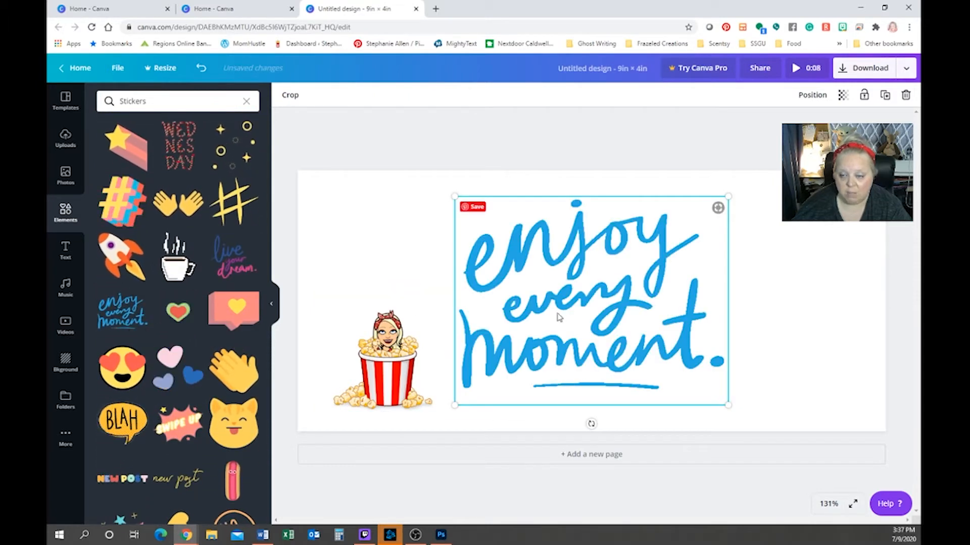
pyautogui.moveTo(733, 196); pyautogui.dragTo(596, 298)
pyautogui.moveTo(544, 346); pyautogui.dragTo(803, 347)
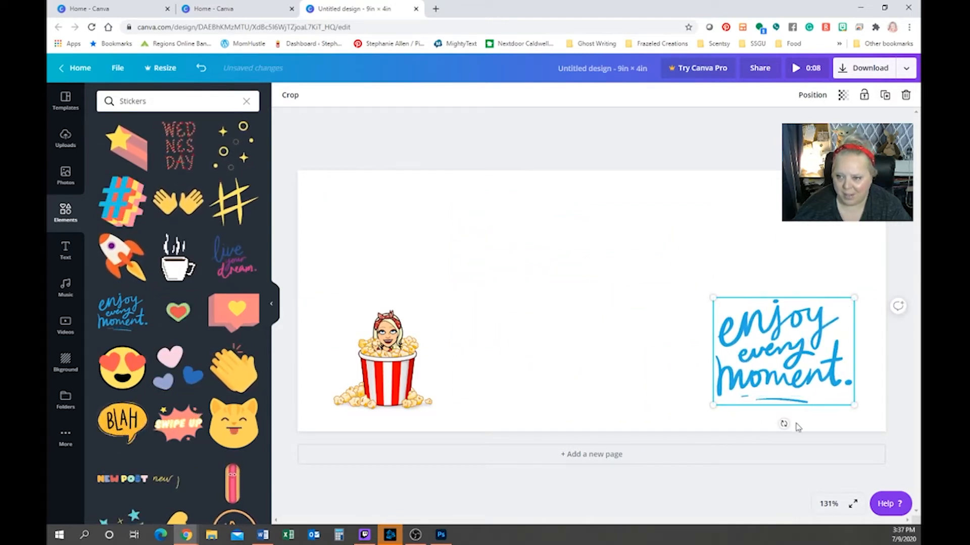
pyautogui.moveTo(783, 424); pyautogui.dragTo(775, 382)
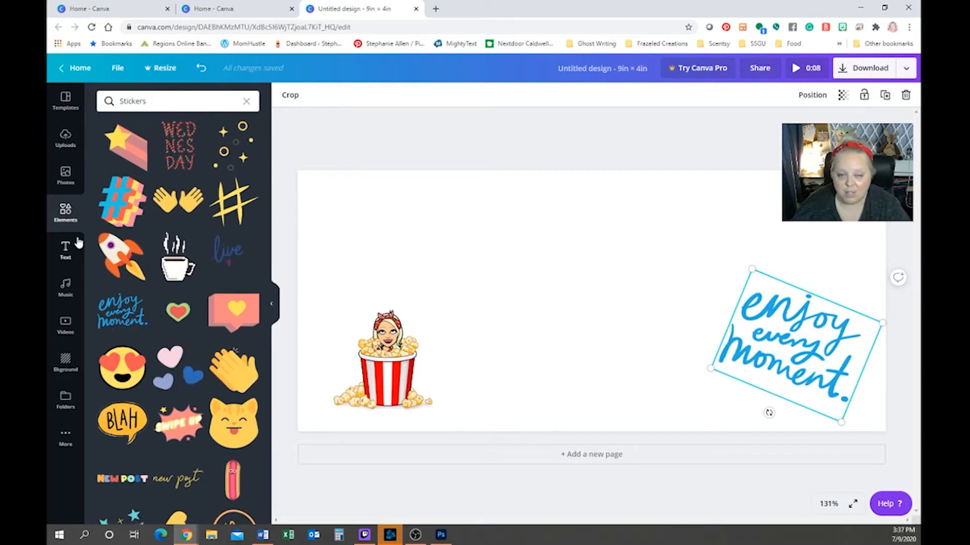
pyautogui.click(66, 250)
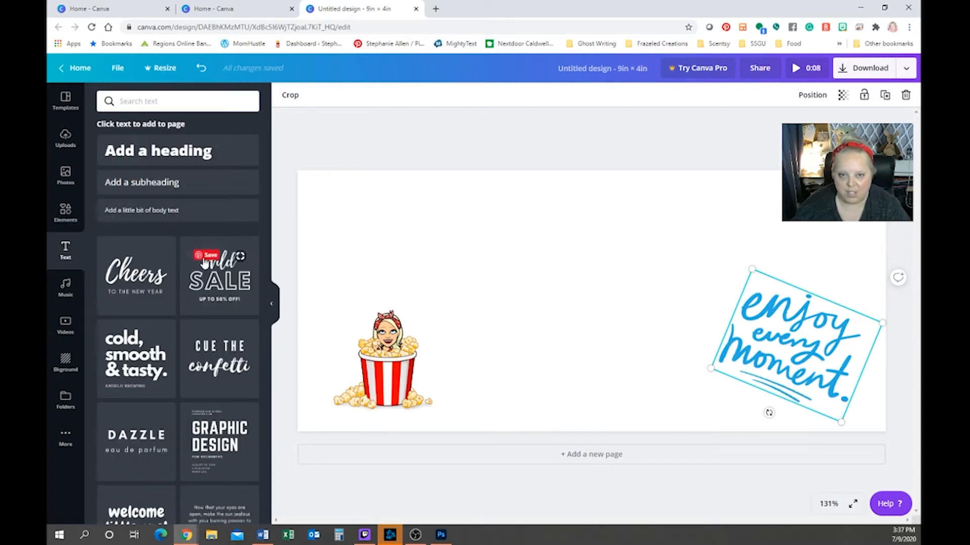
# Add a subheading text box with the sender's name, street and city lines
pyautogui.click(152, 186)
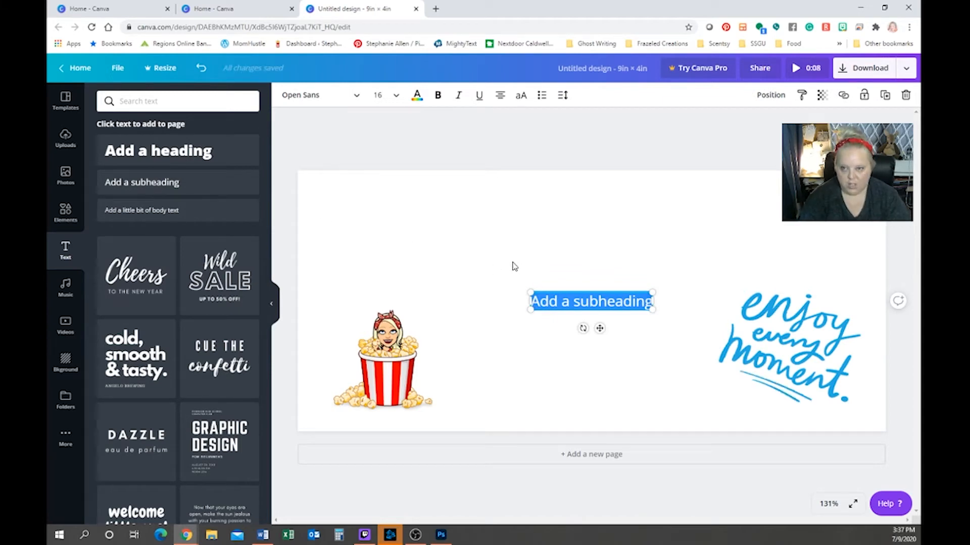
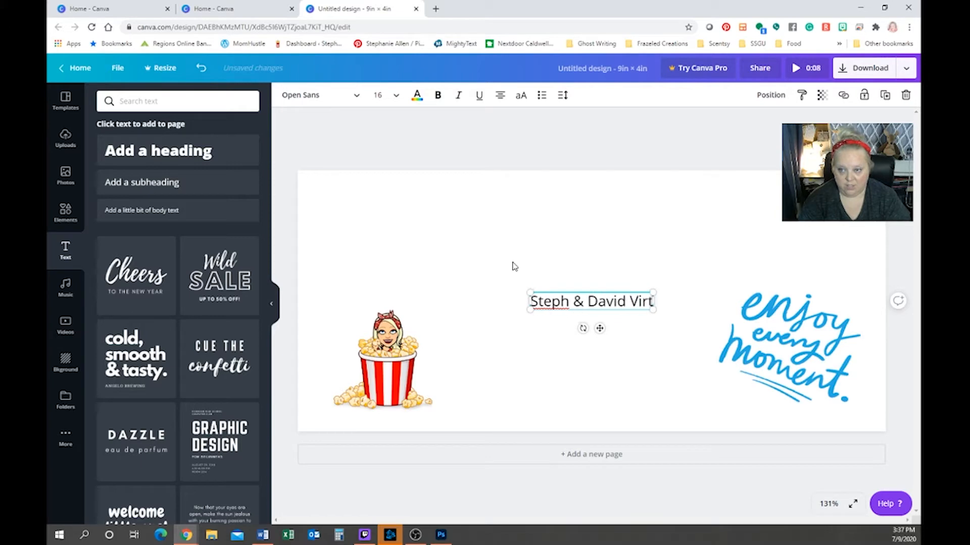
pyautogui.press('Return')
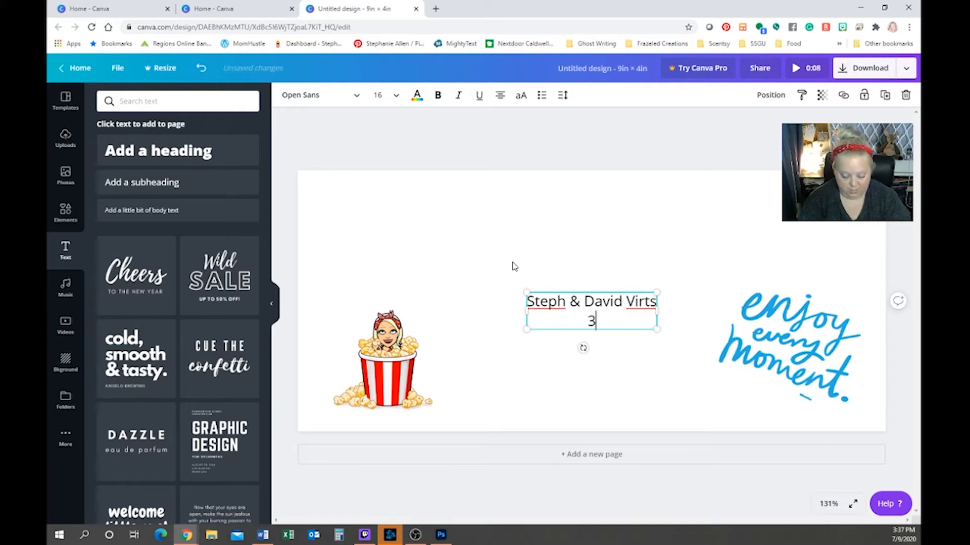
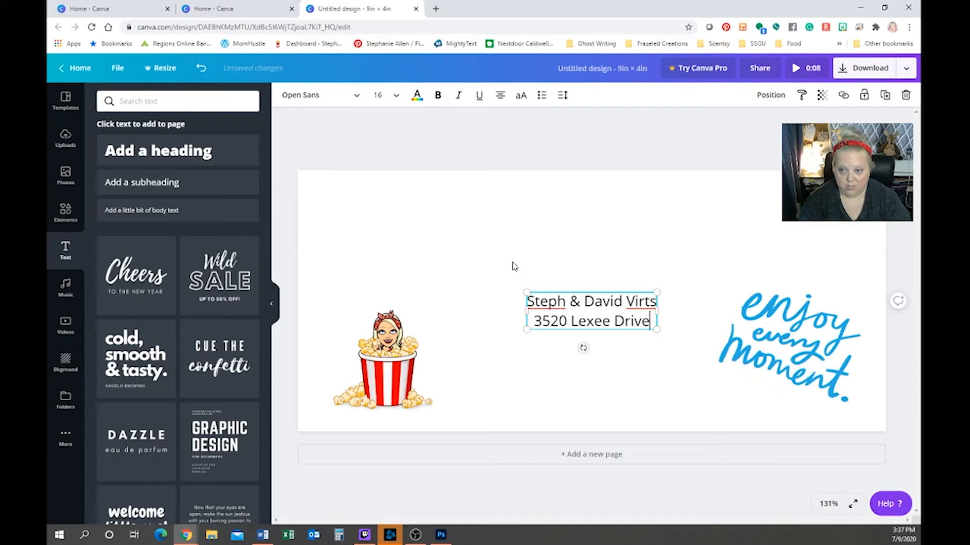
pyautogui.press('Return')
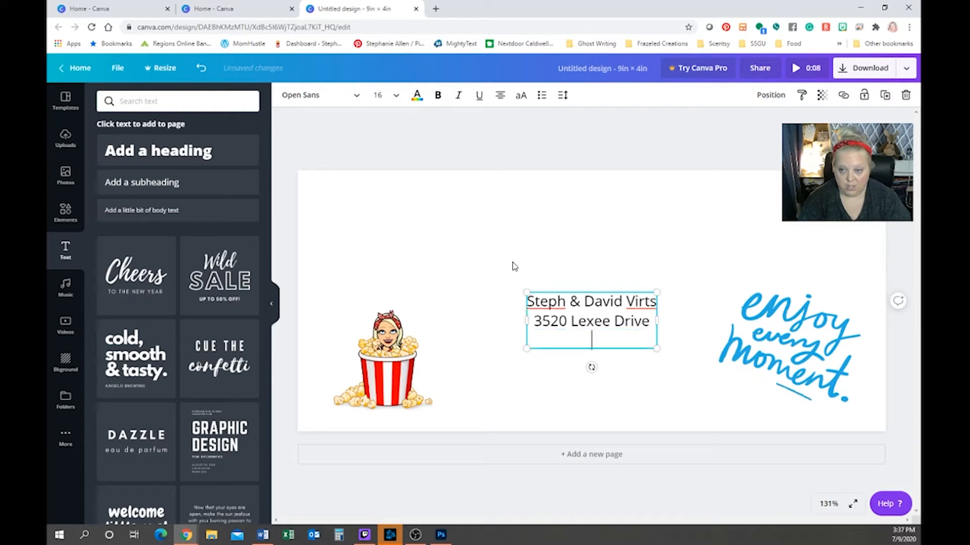
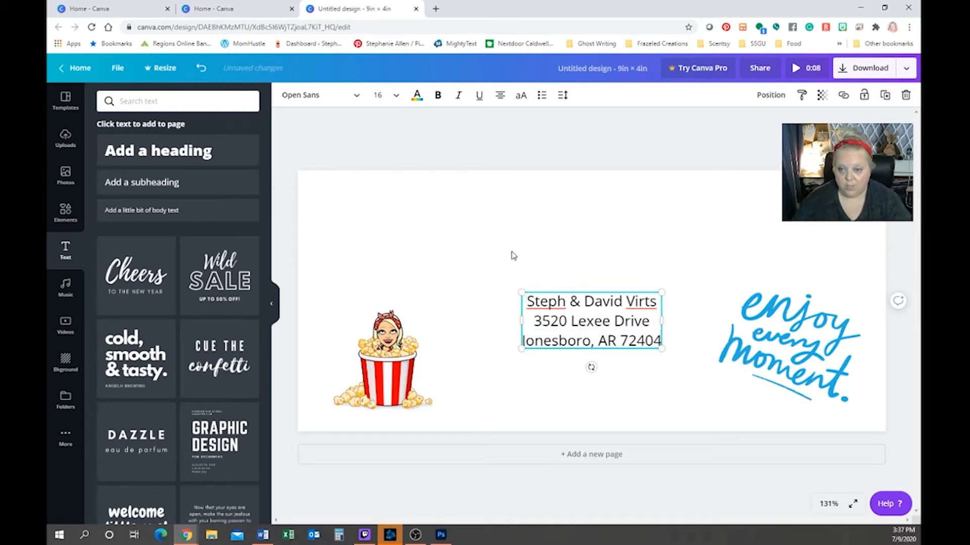
# Left-align the address lines and move the block to the page's top-left corner
pyautogui.moveTo(661, 342); pyautogui.dragTo(509, 296)
pyautogui.click(499, 100)
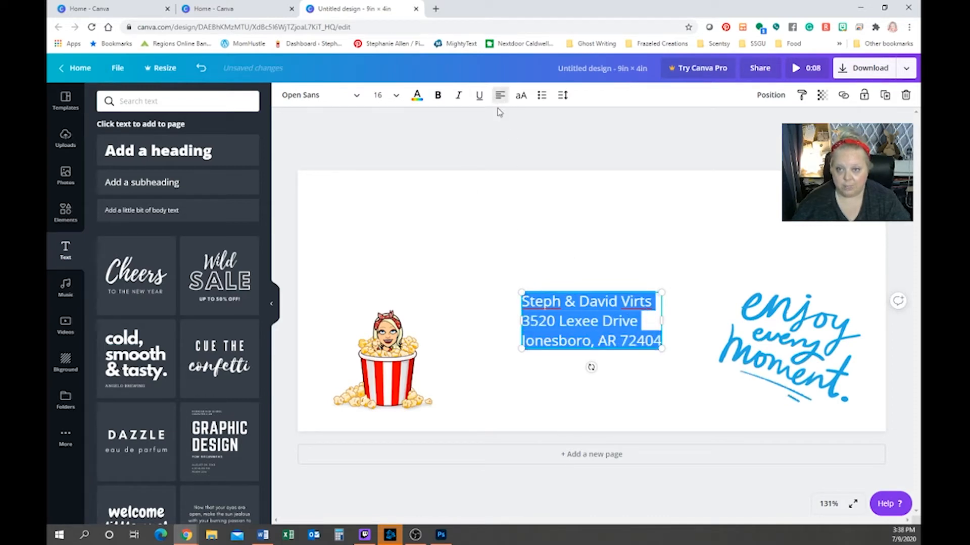
pyautogui.click(437, 287)
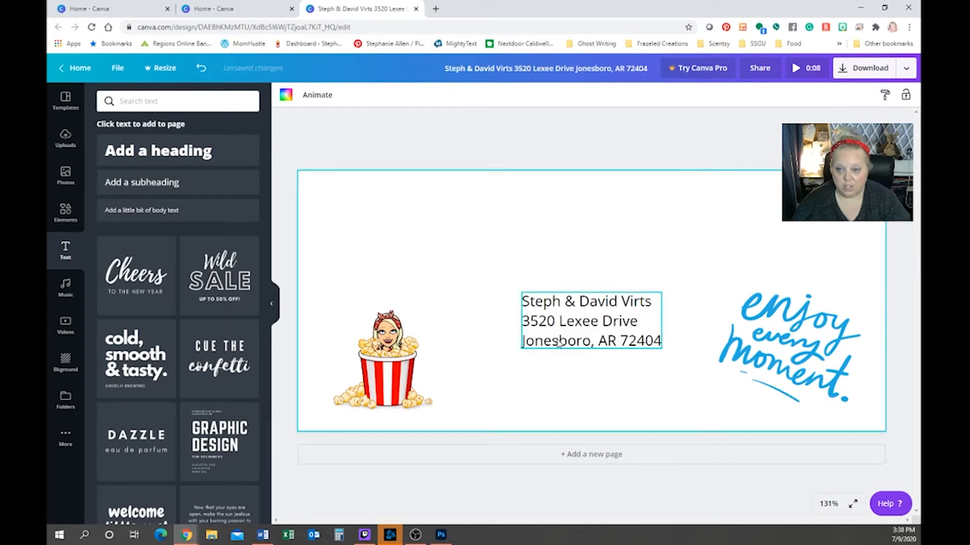
pyautogui.moveTo(584, 337); pyautogui.dragTo(376, 219)
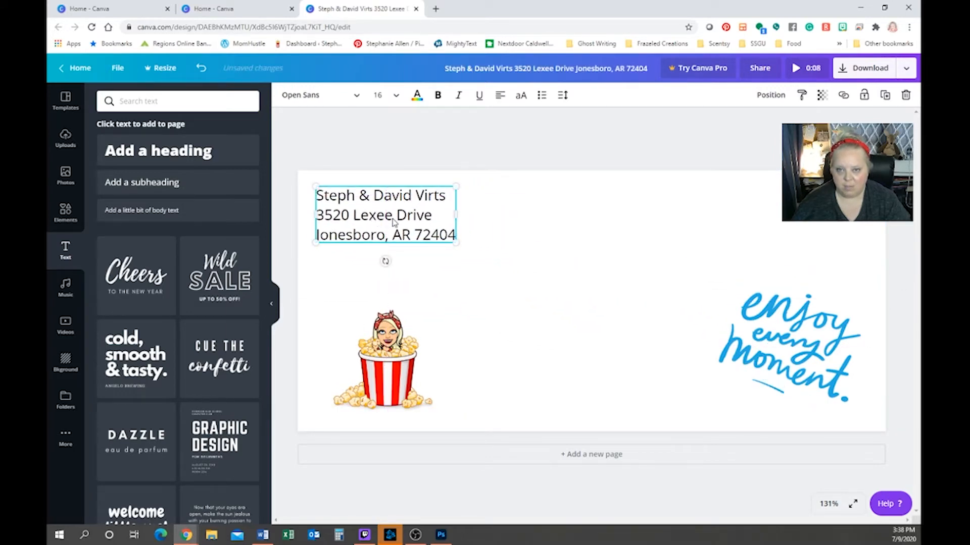
pyautogui.moveTo(447, 198); pyautogui.dragTo(307, 197)
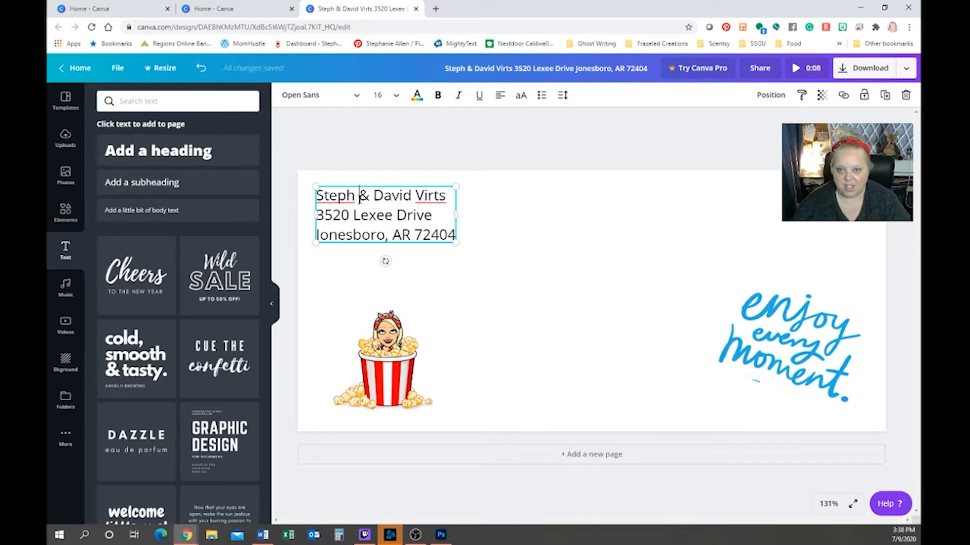
pyautogui.moveTo(451, 198); pyautogui.dragTo(312, 200)
# Set the name line's font to Bukhari Script, skipping the Pro font
pyautogui.click(352, 96)
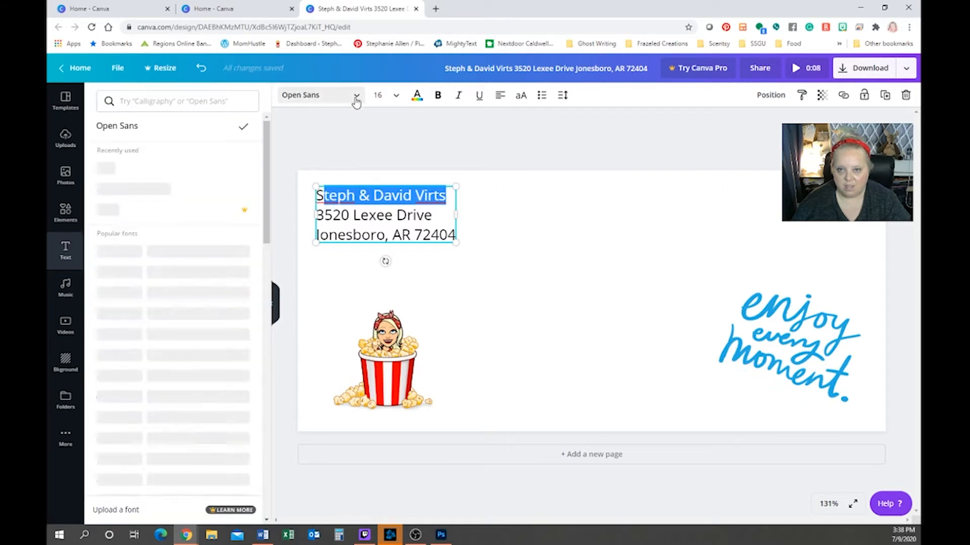
pyautogui.click(150, 222)
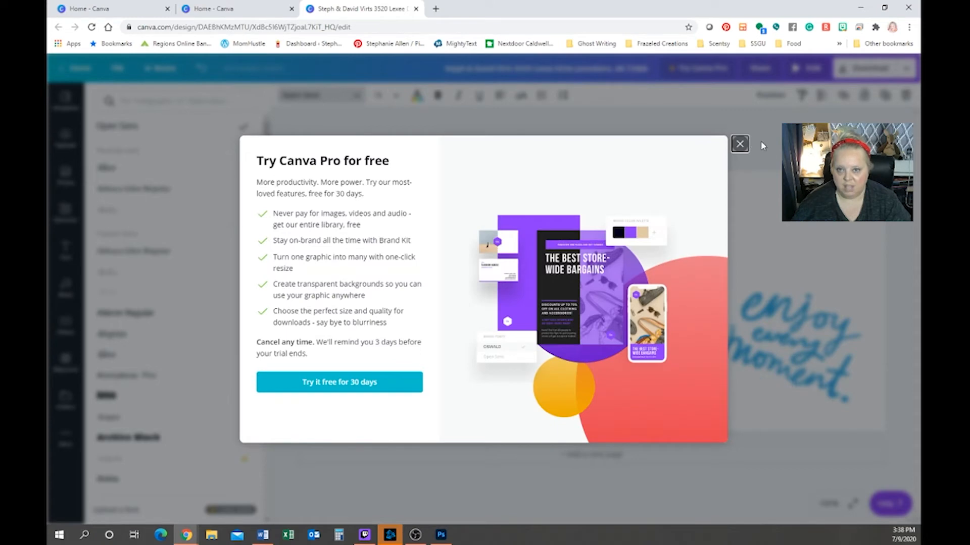
pyautogui.click(739, 144)
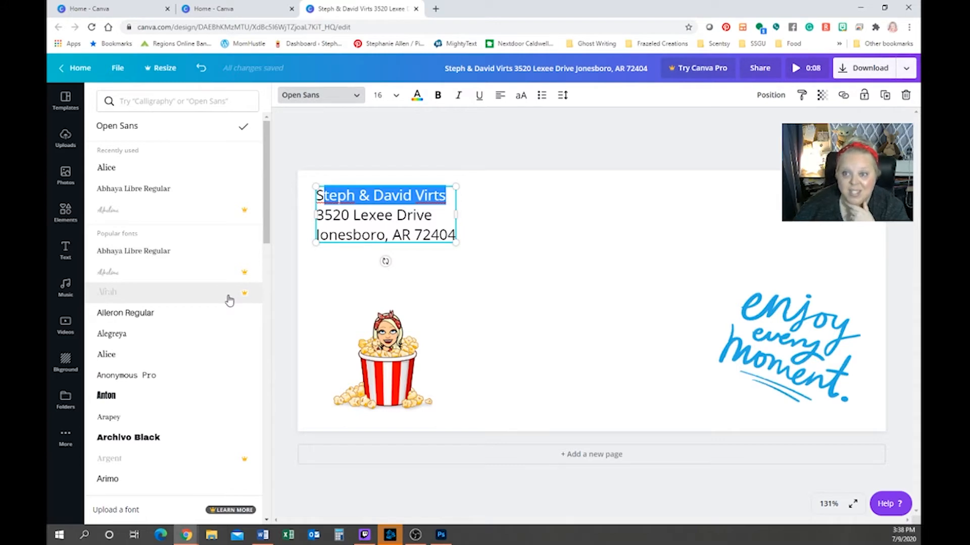
pyautogui.scroll(-3, 214, 336)
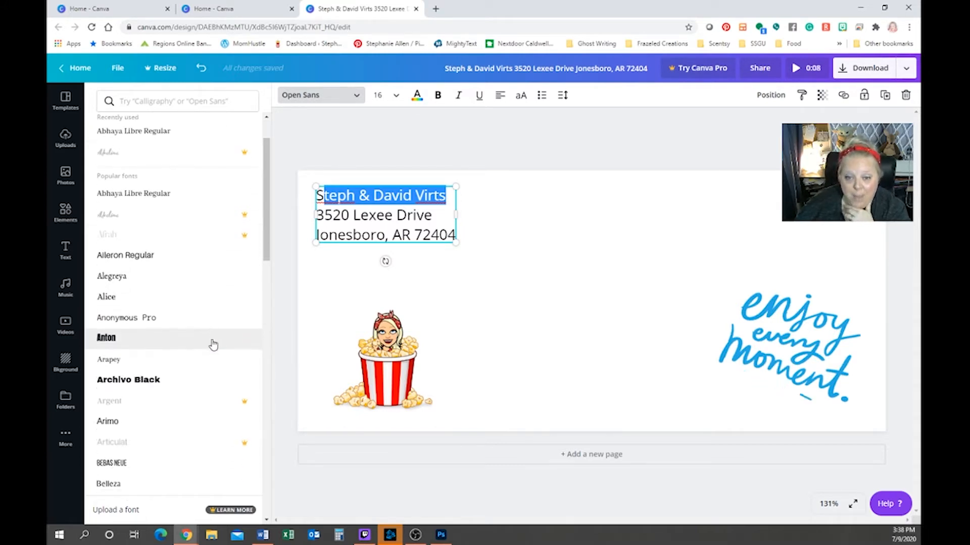
pyautogui.scroll(-2, 213, 346)
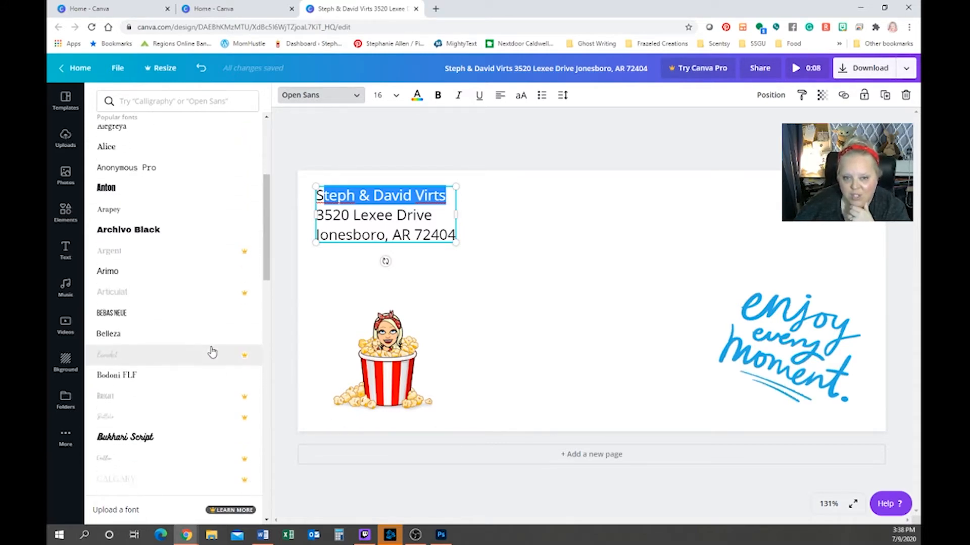
pyautogui.scroll(-1, 212, 352)
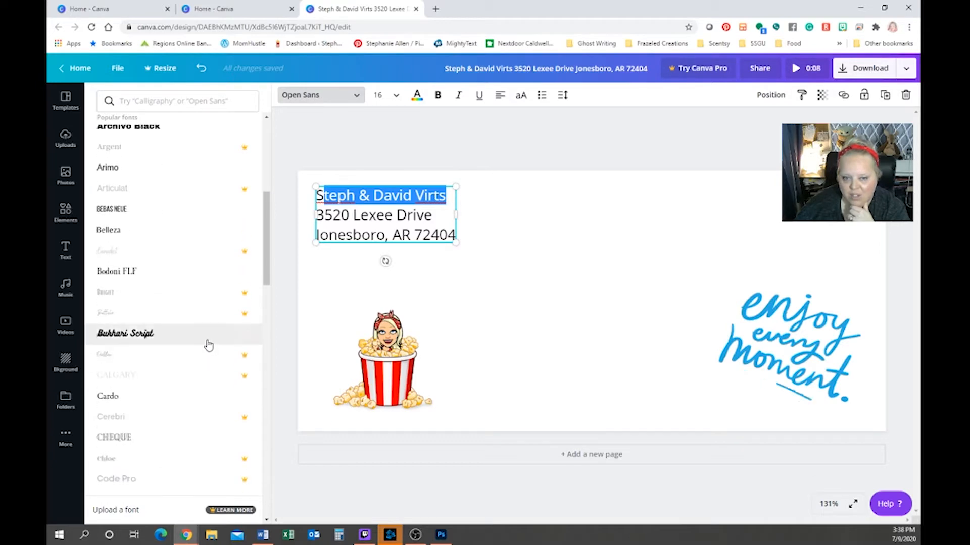
pyautogui.click(208, 344)
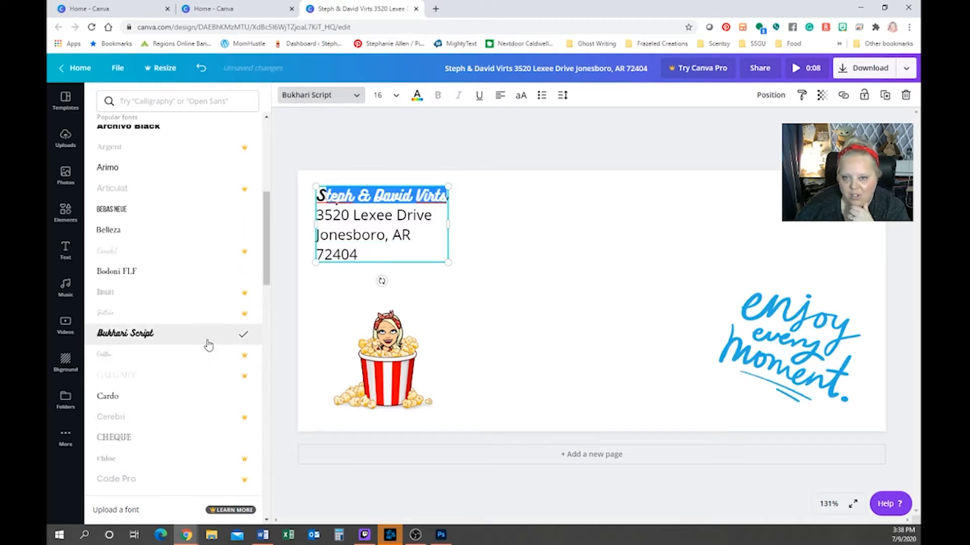
# Set the street and city lines to size 8 and widen the box so the name fits
pyautogui.click(419, 231)
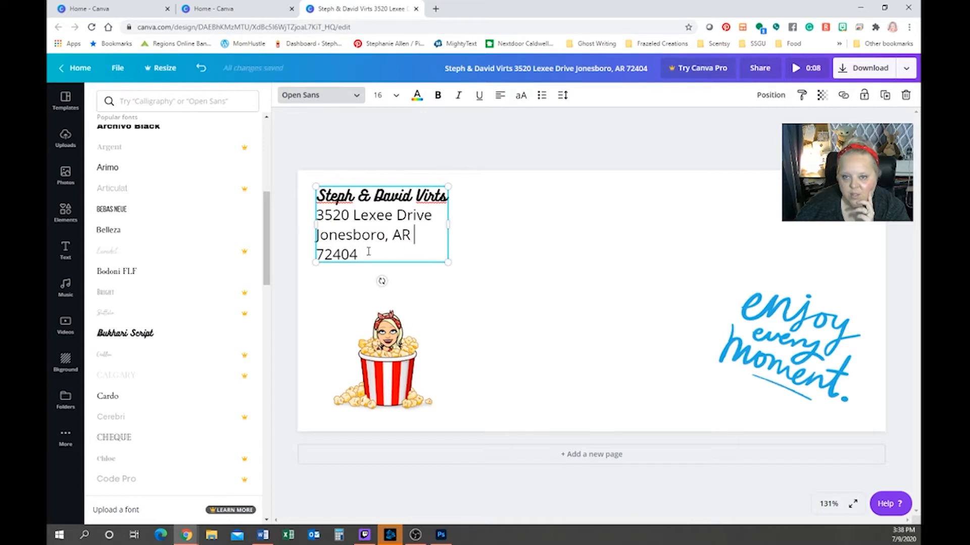
pyautogui.moveTo(369, 251); pyautogui.dragTo(316, 215)
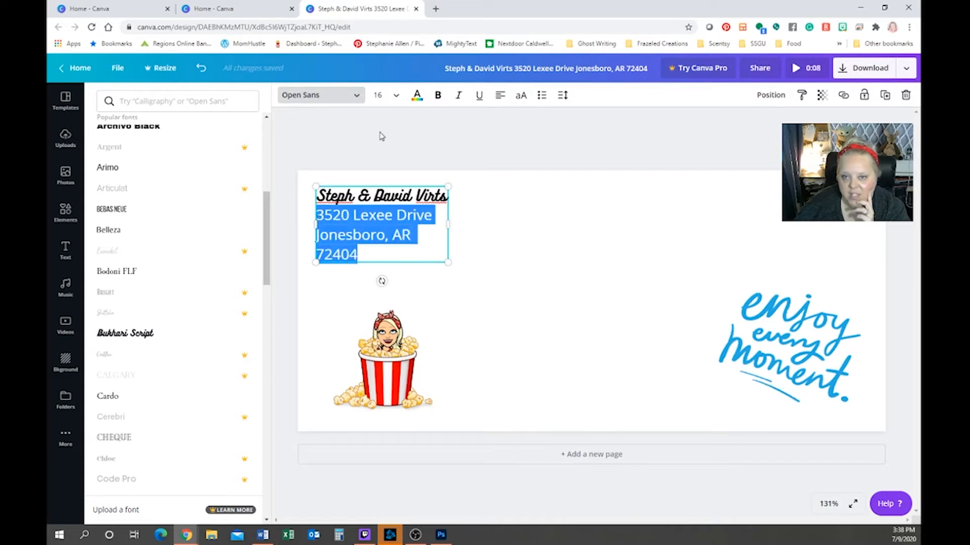
pyautogui.click(394, 98)
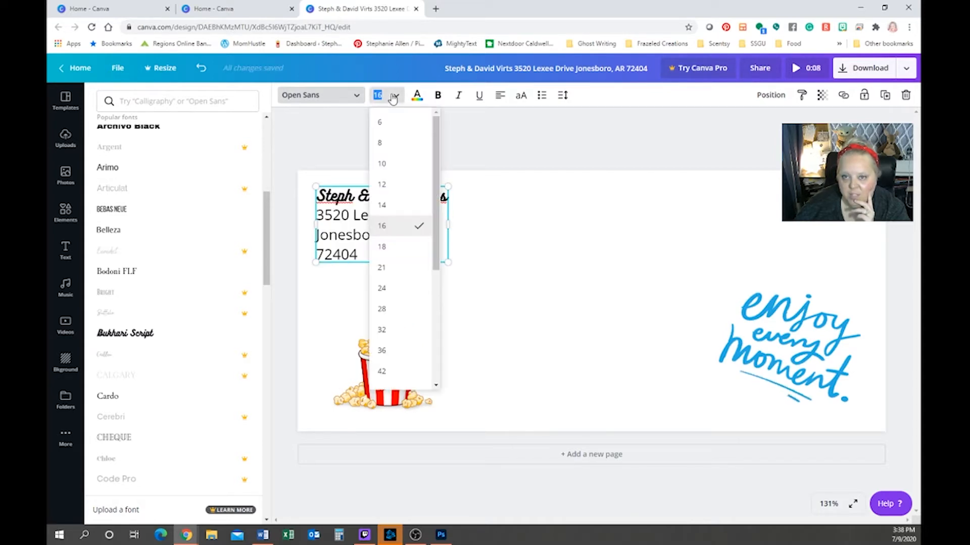
pyautogui.click(394, 149)
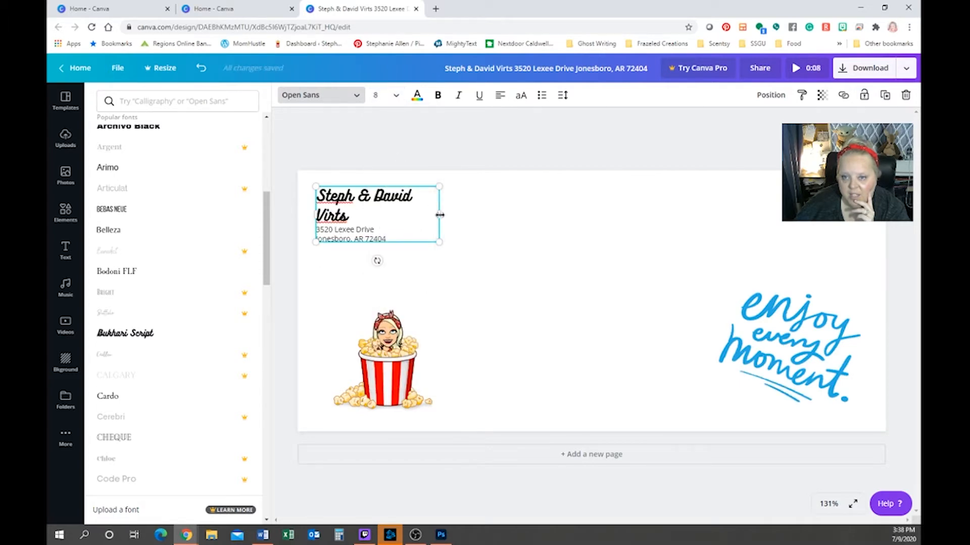
pyautogui.moveTo(440, 215); pyautogui.dragTo(456, 214)
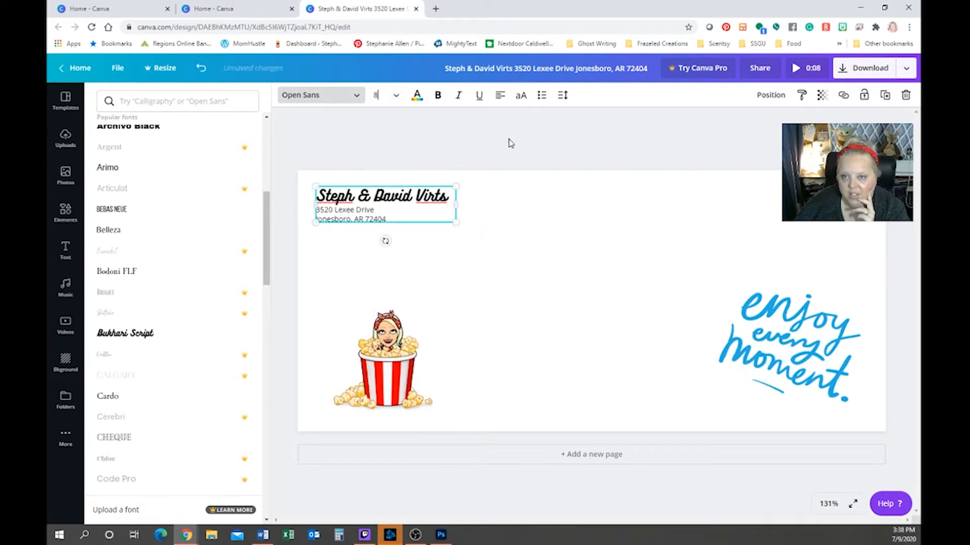
pyautogui.click(487, 154)
pyautogui.click(482, 297)
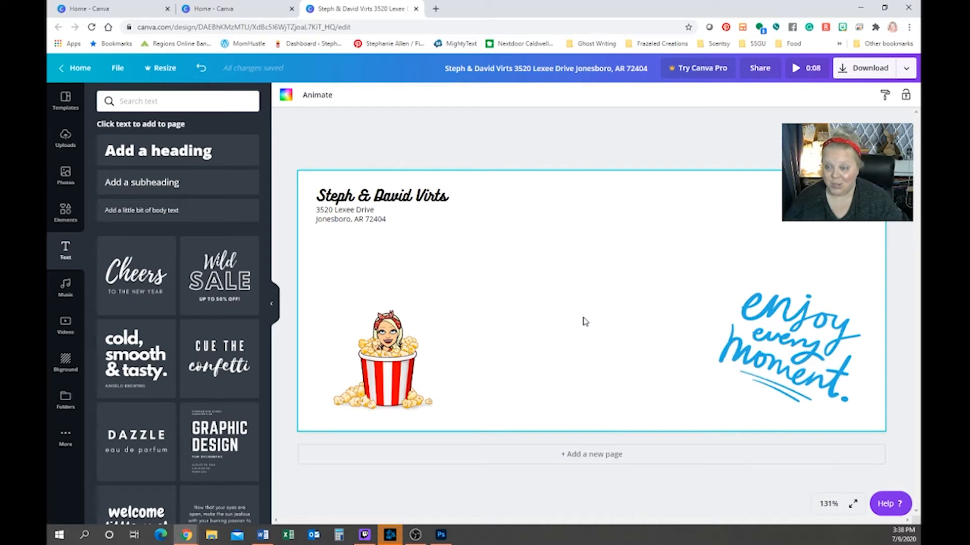
# Add the 'Cue the confetti' text graphic, shrink it and move it above the popcorn
pyautogui.scroll(-3, 191, 363)
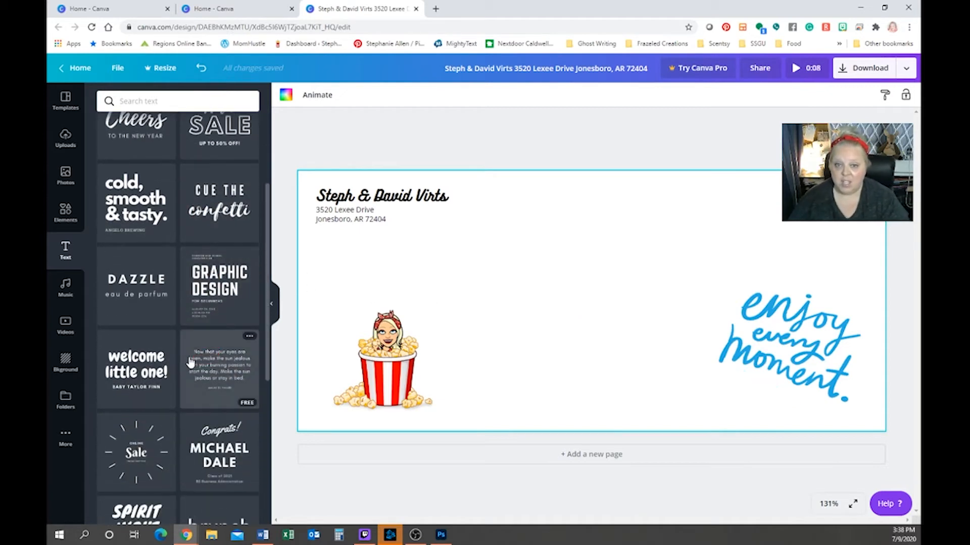
pyautogui.scroll(-2, 190, 363)
pyautogui.scroll(2, 194, 303)
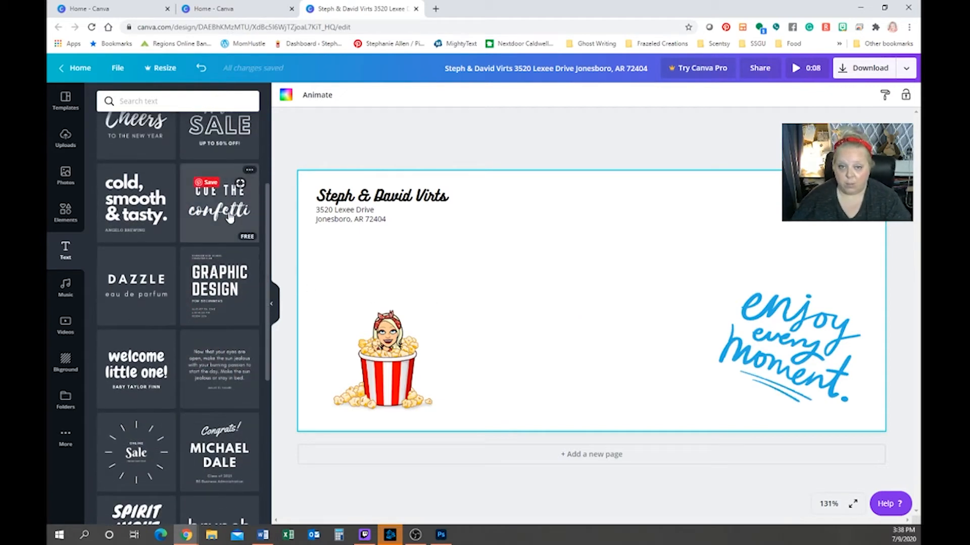
pyautogui.click(229, 217)
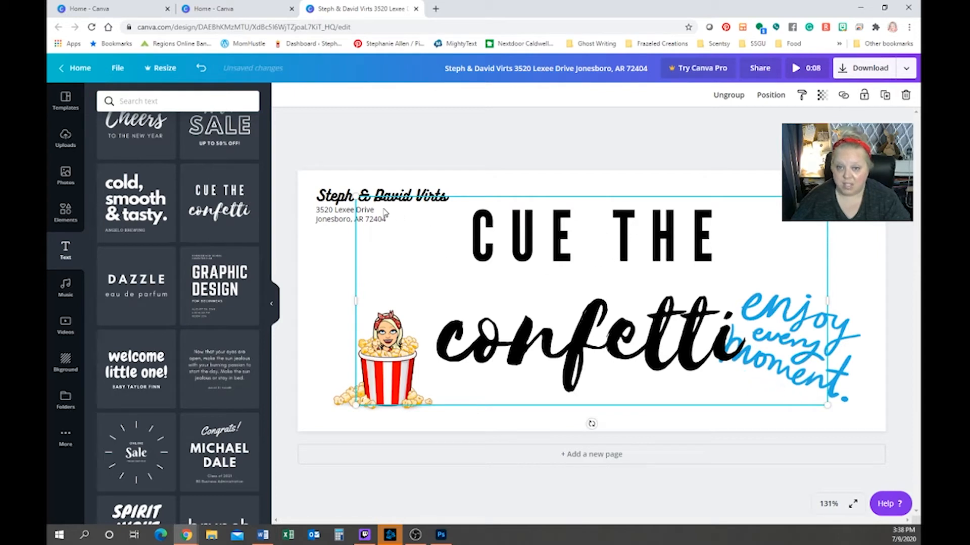
pyautogui.moveTo(356, 197); pyautogui.dragTo(661, 306)
pyautogui.click(661, 307)
pyautogui.moveTo(665, 367); pyautogui.dragTo(373, 287)
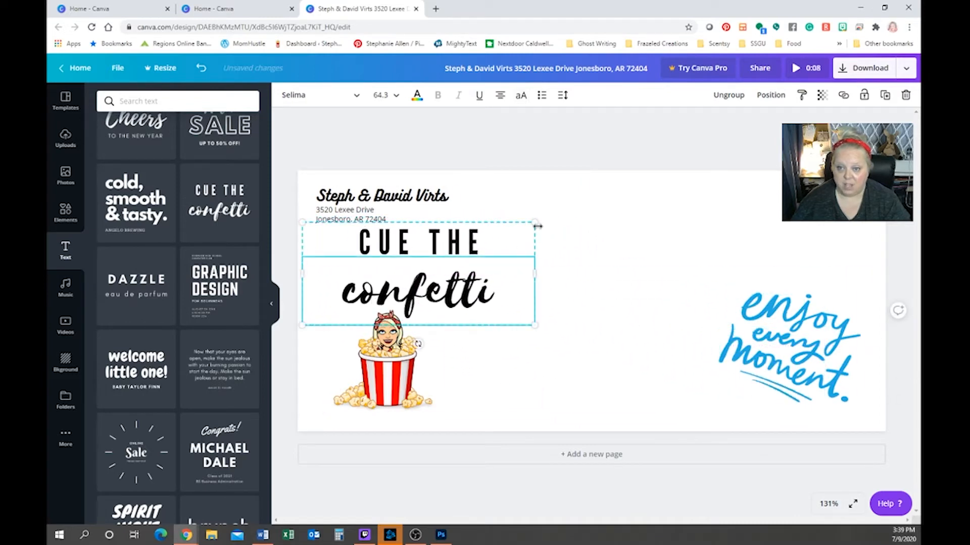
# Shrink the confetti graphic further and tilt it slightly up to the right
pyautogui.moveTo(537, 226); pyautogui.dragTo(463, 253)
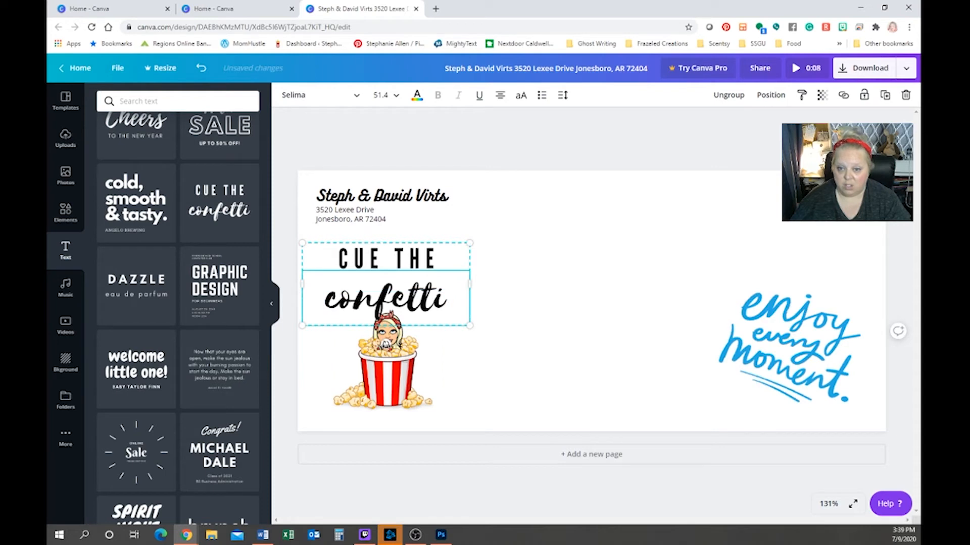
pyautogui.moveTo(386, 344)
pyautogui.mouseDown()
pyautogui.moveTo(435, 356)
pyautogui.moveTo(404, 348)
pyautogui.mouseUp()
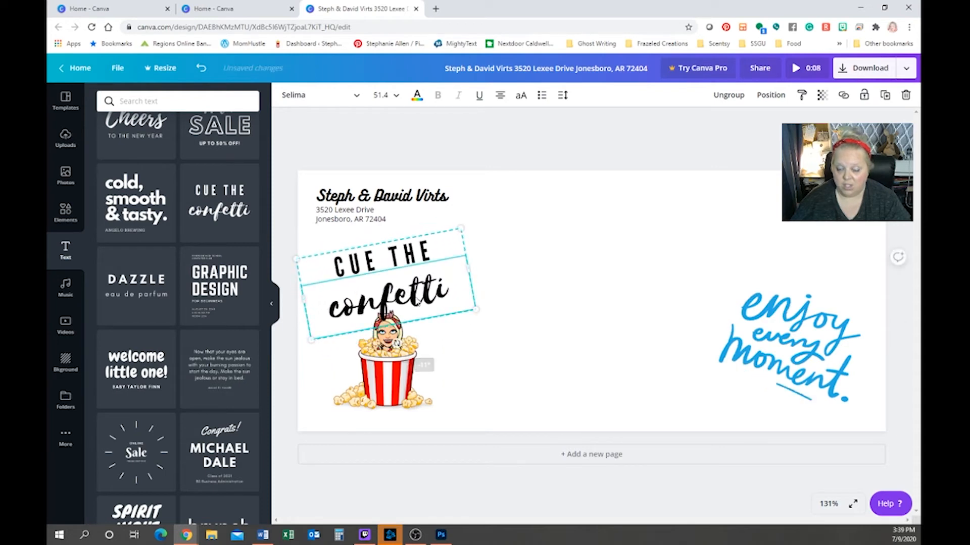
pyautogui.moveTo(448, 285); pyautogui.dragTo(459, 278)
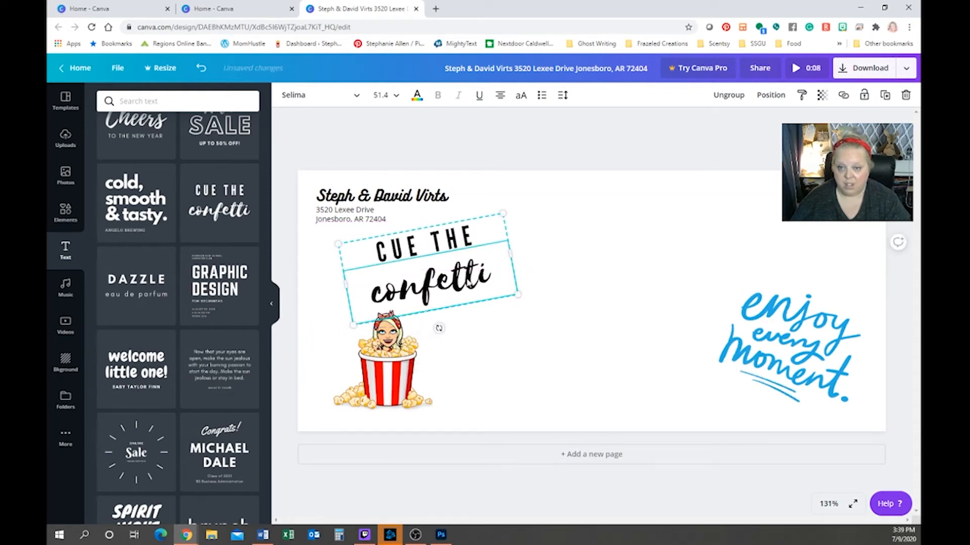
pyautogui.doubleClick(431, 286)
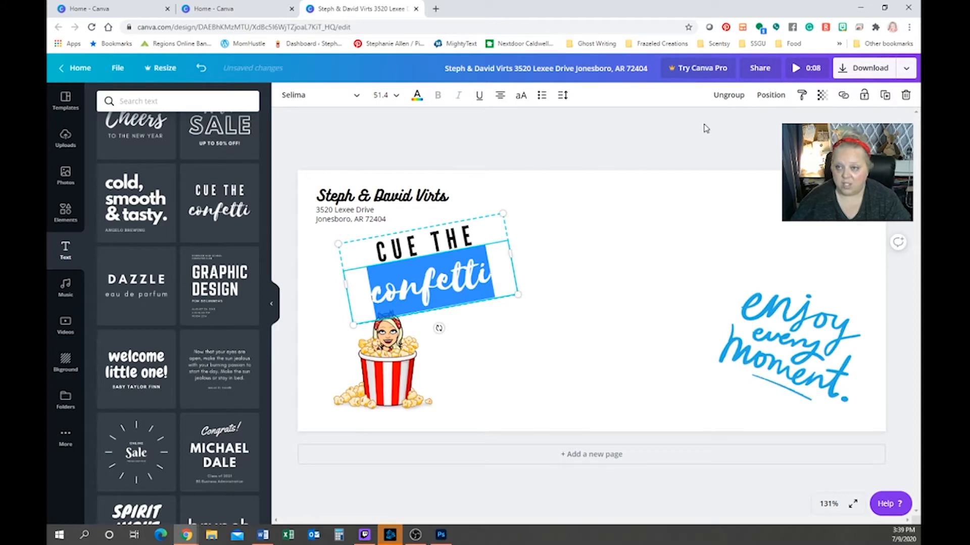
# Colour the word 'confetti' purple and 'CUE THE' pink
pyautogui.click(417, 97)
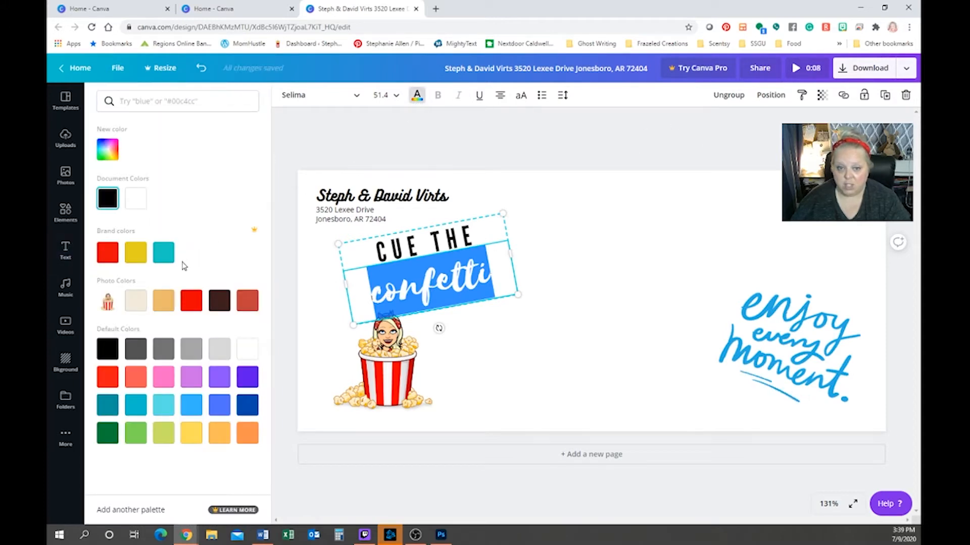
pyautogui.click(190, 385)
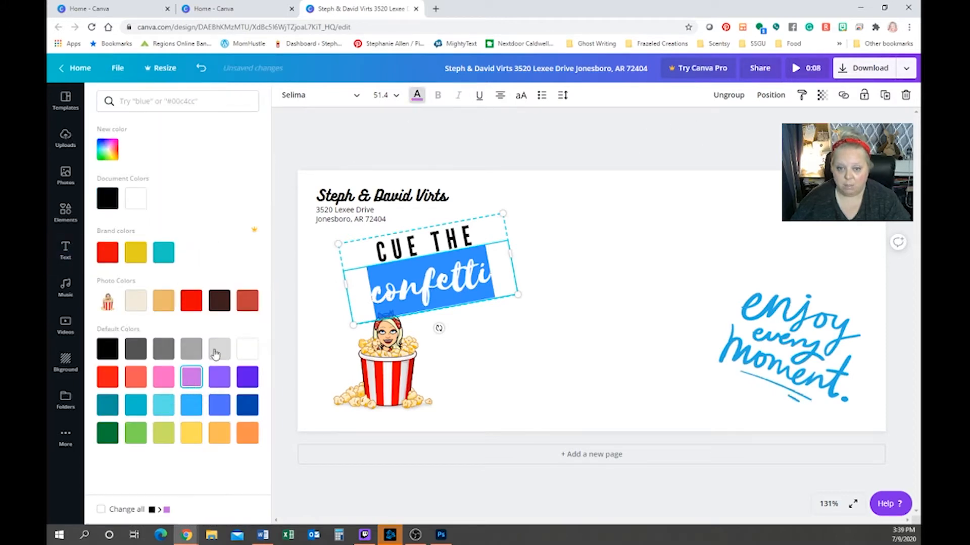
pyautogui.click(397, 256)
pyautogui.doubleClick(381, 251)
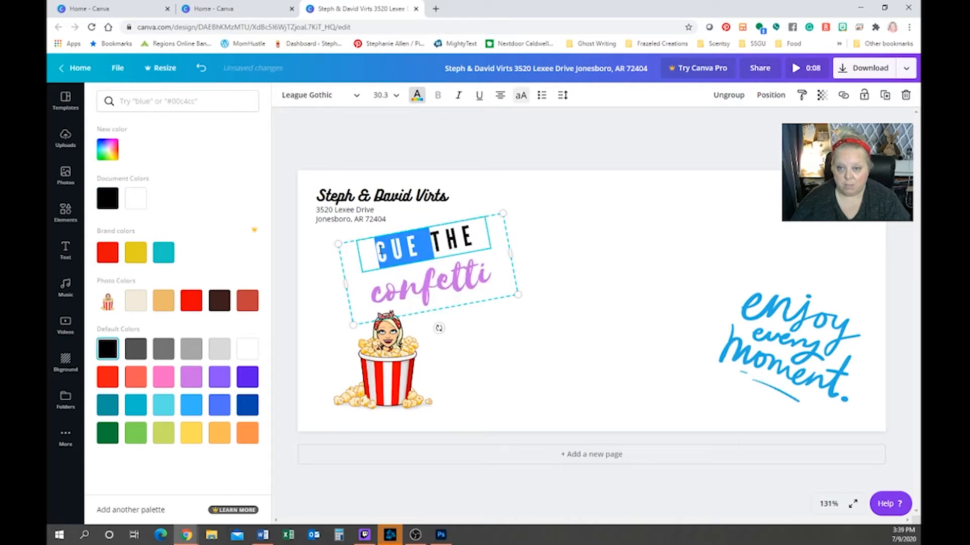
pyautogui.click(419, 244)
pyautogui.moveTo(471, 234); pyautogui.dragTo(331, 252)
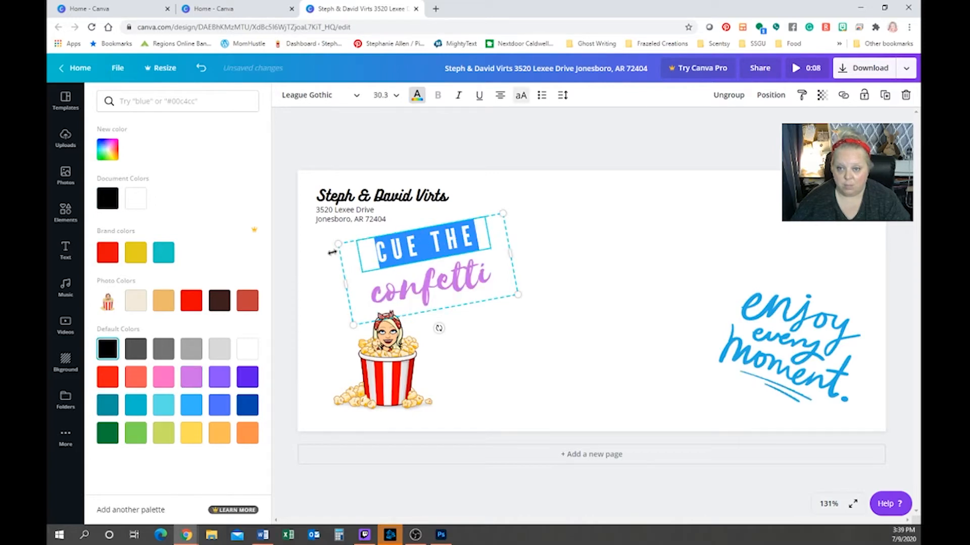
pyautogui.click(164, 377)
pyautogui.click(484, 245)
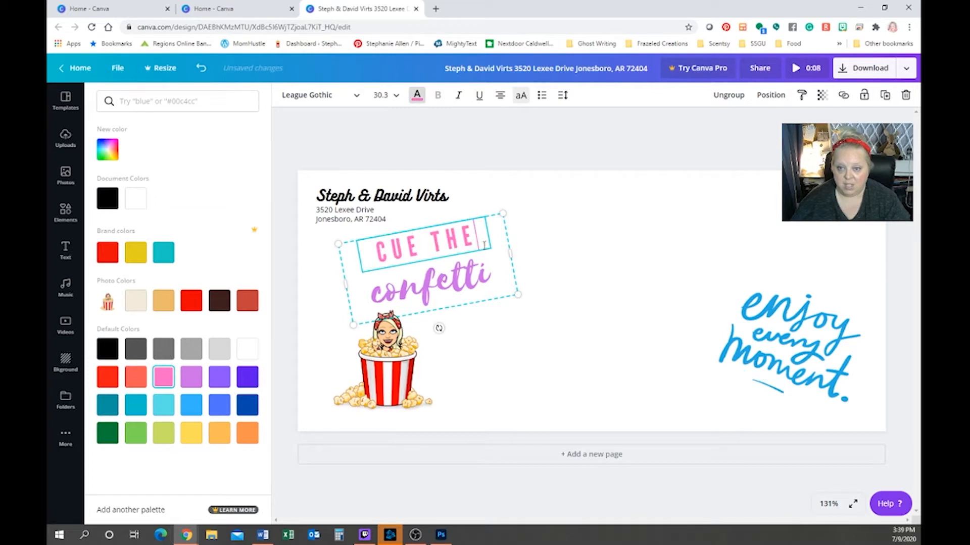
pyautogui.click(548, 176)
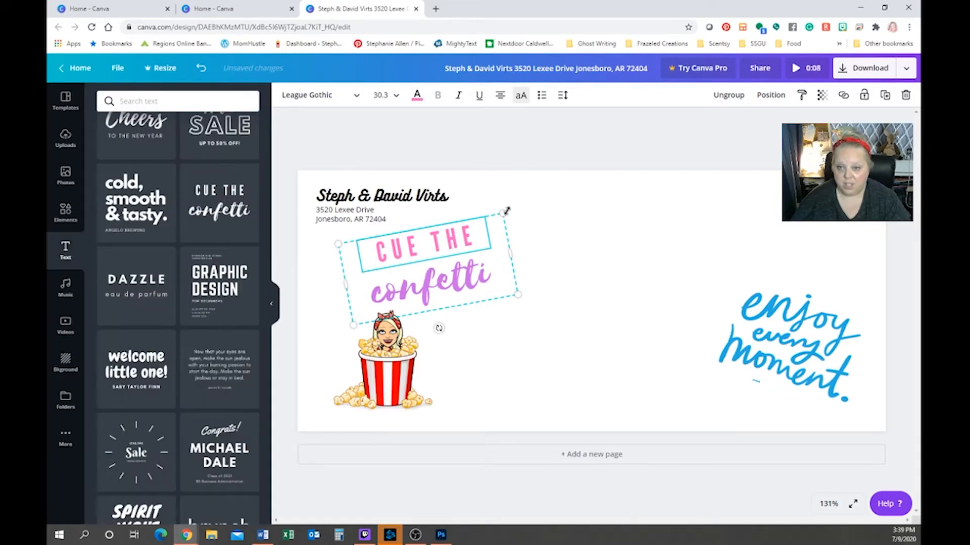
# Shrink the CUE THE confetti group and tuck it just under the return address
pyautogui.moveTo(506, 211); pyautogui.dragTo(455, 222)
pyautogui.click(453, 345)
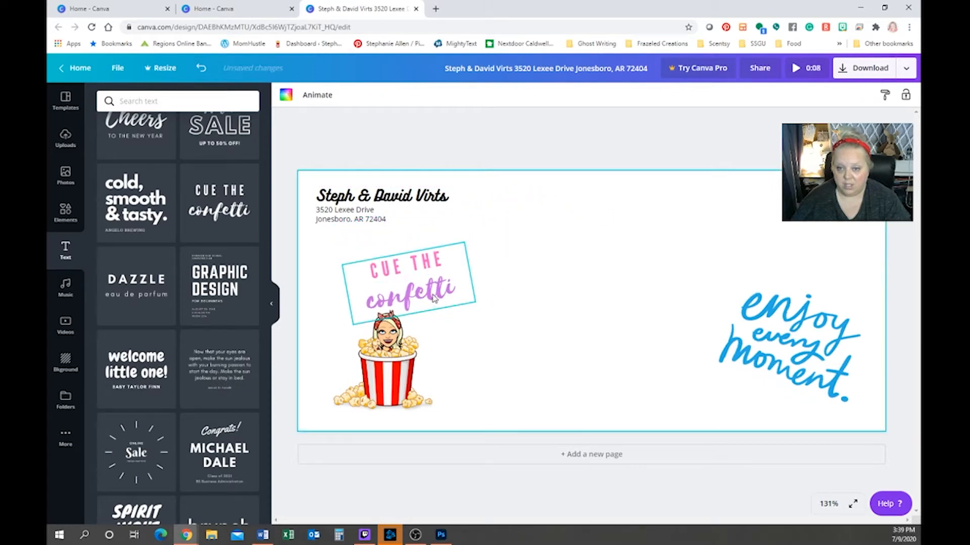
pyautogui.moveTo(432, 296); pyautogui.dragTo(421, 281)
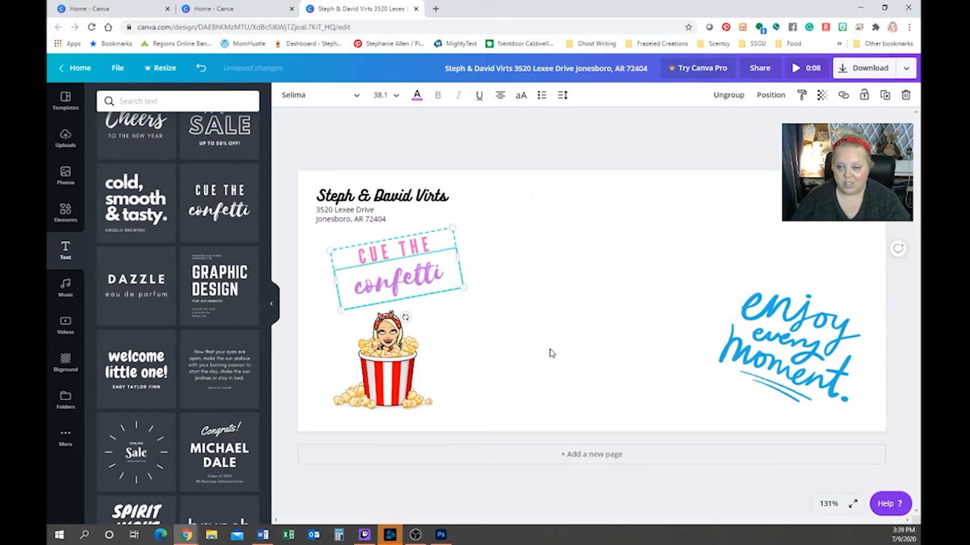
pyautogui.click(550, 350)
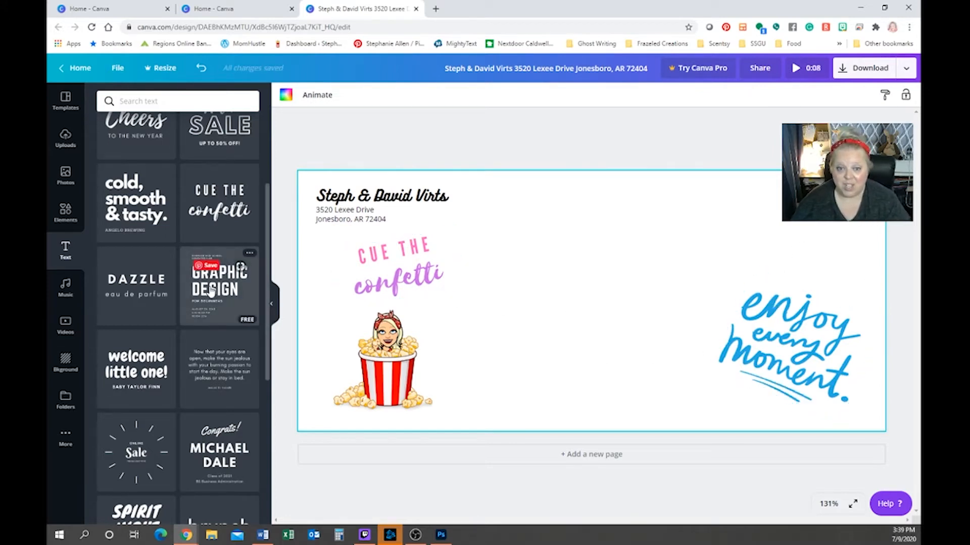
# Add the 'Fab at Fifty!' text template and change its headline to 'See you at SFR' on one line
pyautogui.scroll(-1, 200, 396)
pyautogui.scroll(-5, 200, 395)
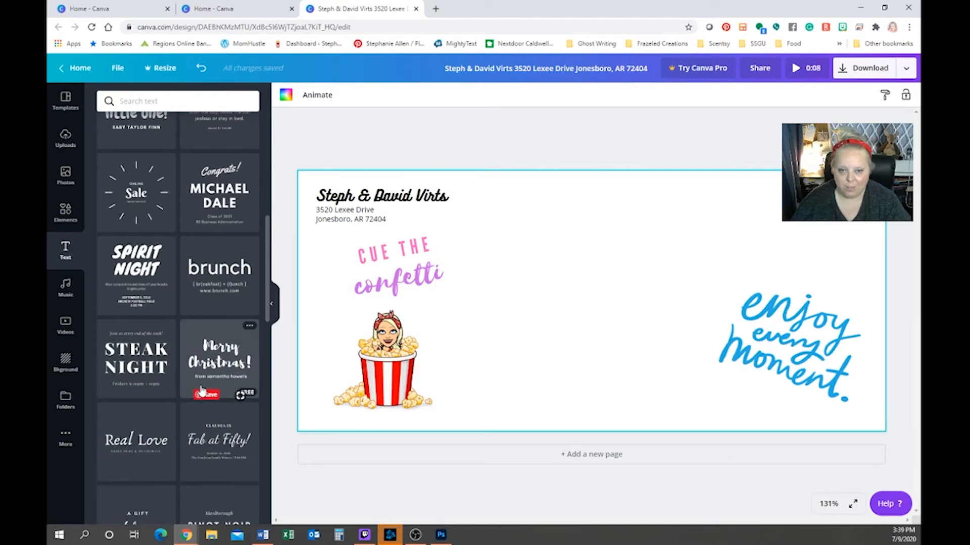
pyautogui.click(231, 399)
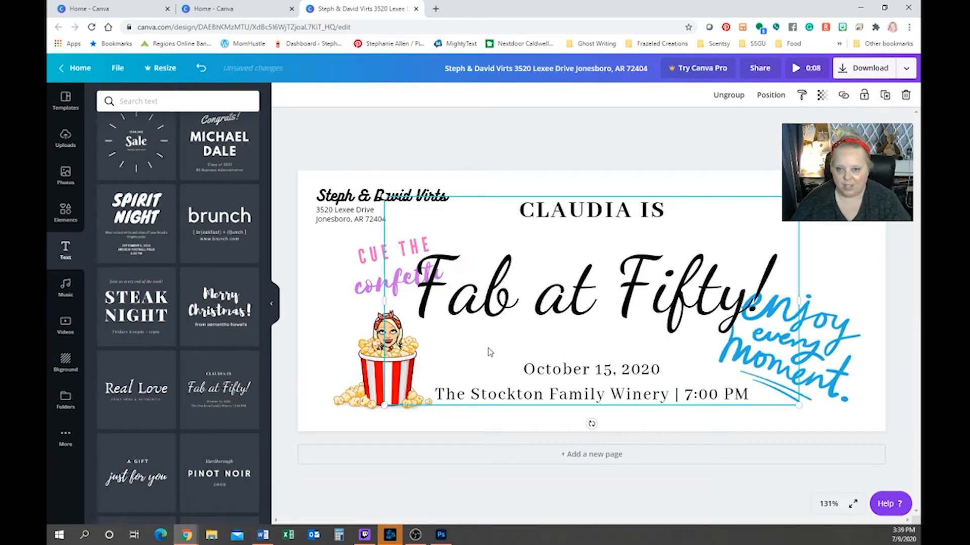
pyautogui.click(514, 290)
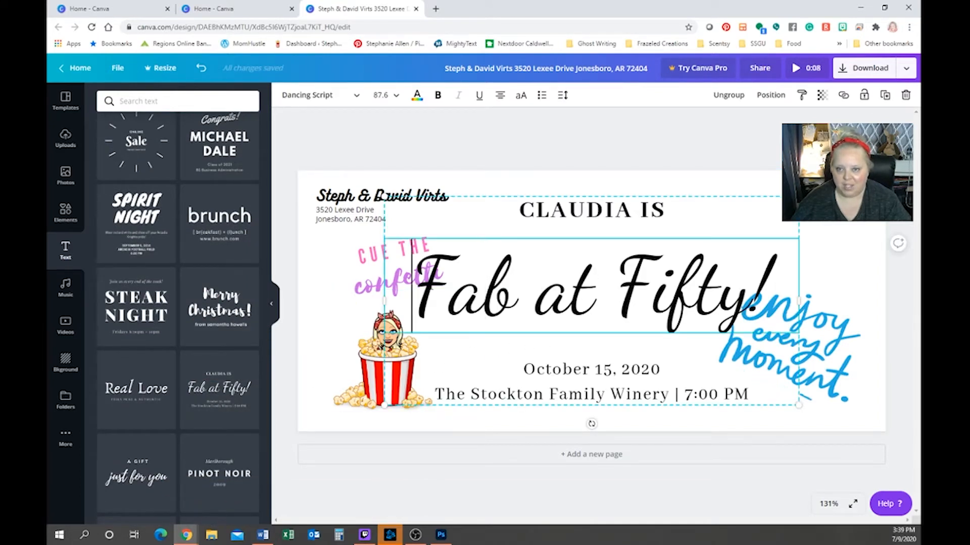
pyautogui.moveTo(413, 290); pyautogui.dragTo(808, 268)
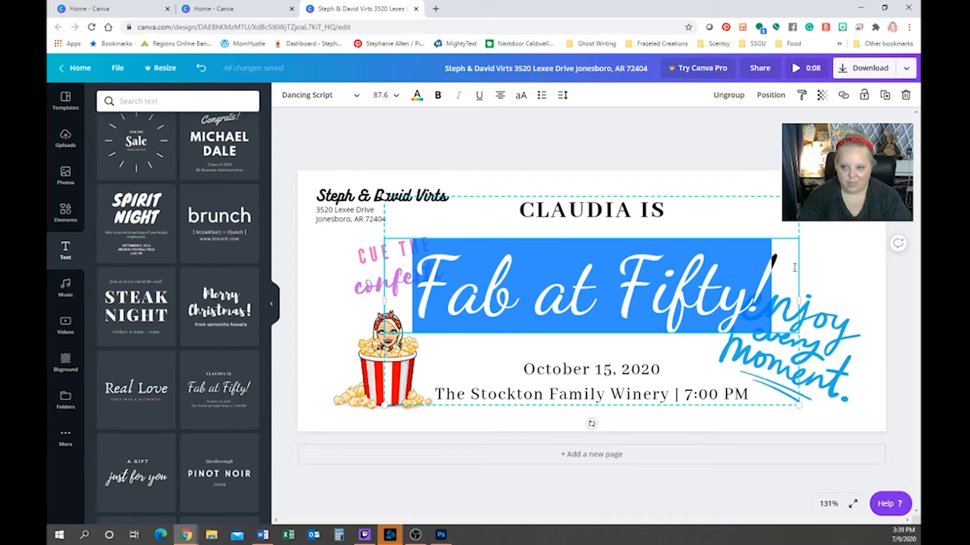
pyautogui.write('See you at ')
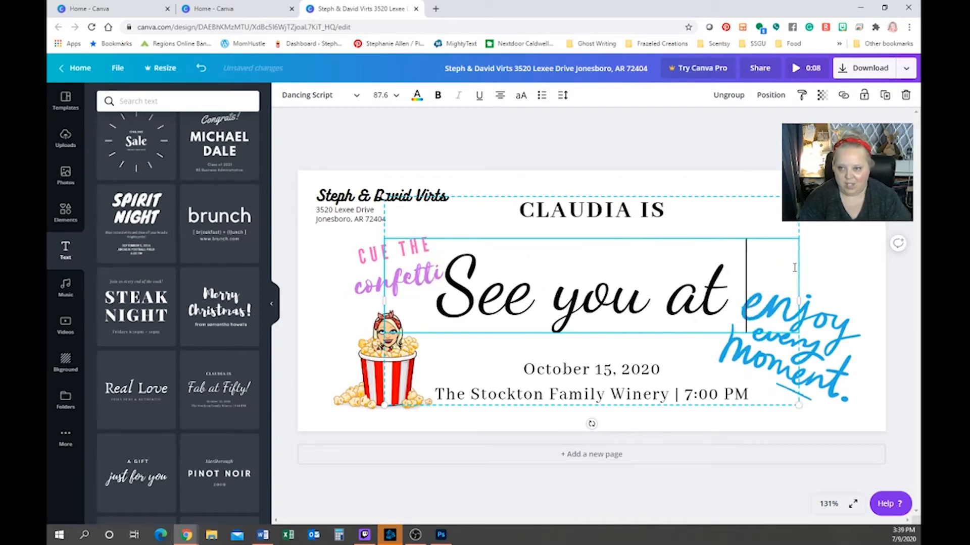
pyautogui.write('SFR')
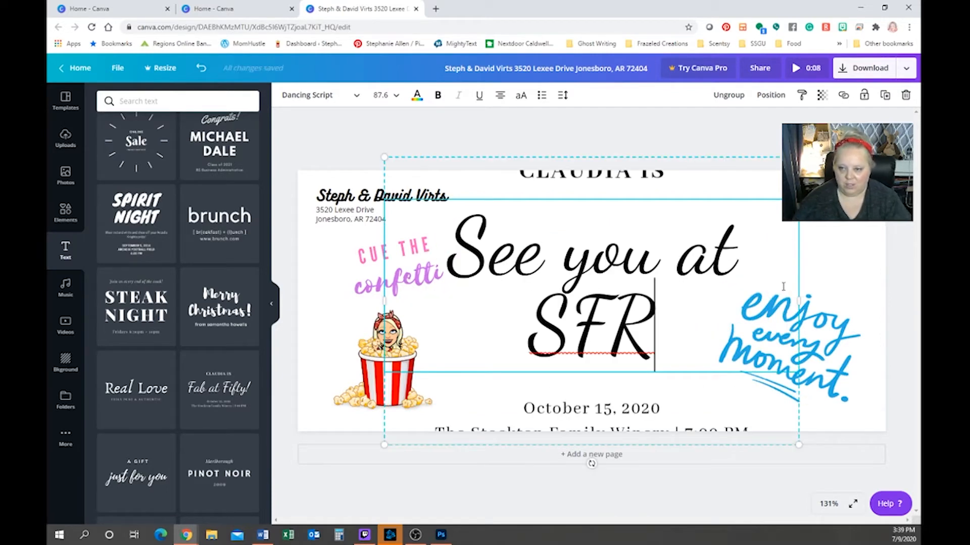
pyautogui.moveTo(822, 293); pyautogui.dragTo(859, 283)
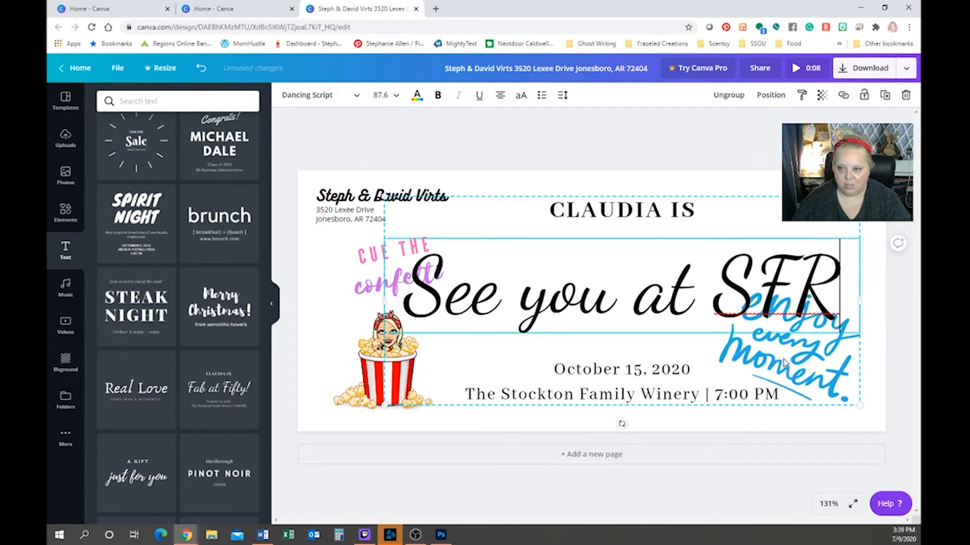
# Delete the template's date and venue lines and its 'CLAUDIA IS' heading
pyautogui.click(784, 396)
pyautogui.doubleClick(772, 397)
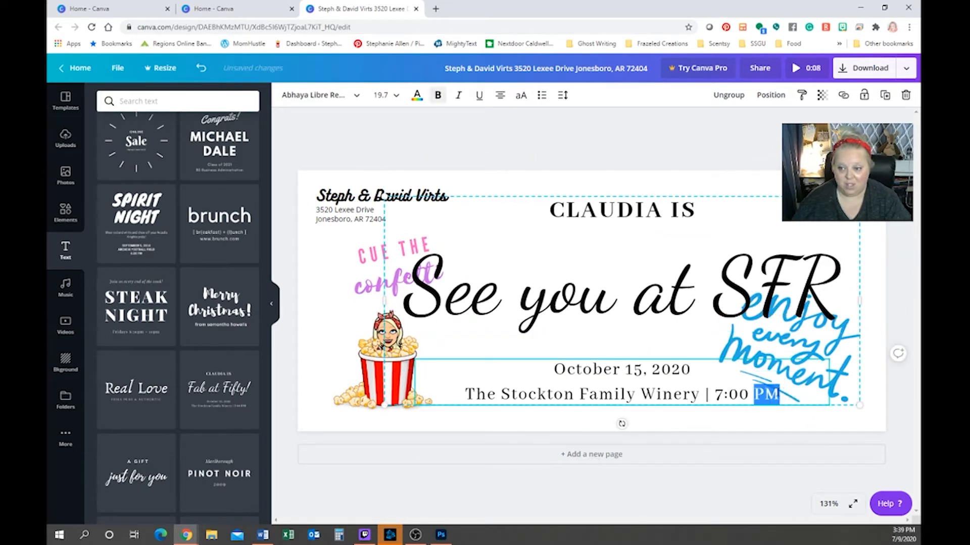
pyautogui.click(749, 395)
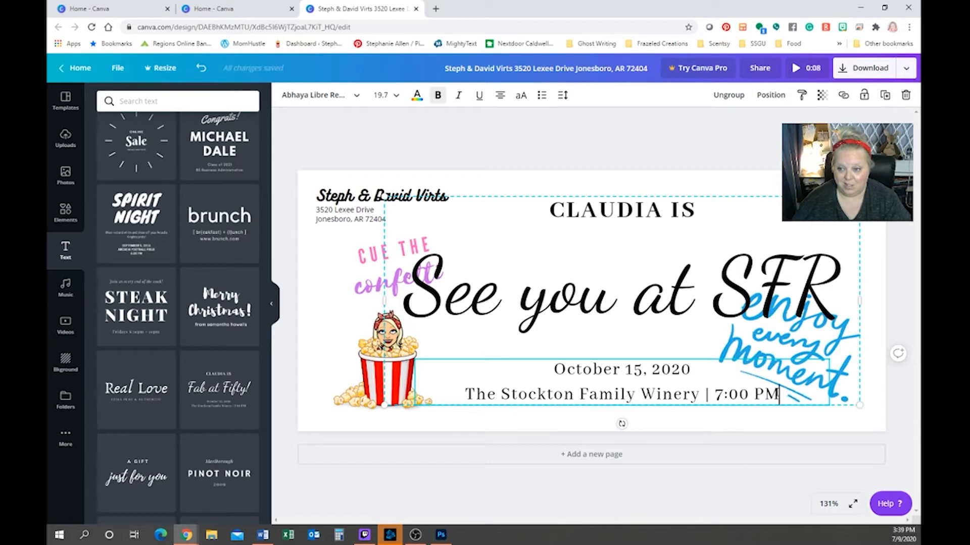
pyautogui.moveTo(780, 395); pyautogui.dragTo(442, 368)
pyautogui.press('BackSpace')
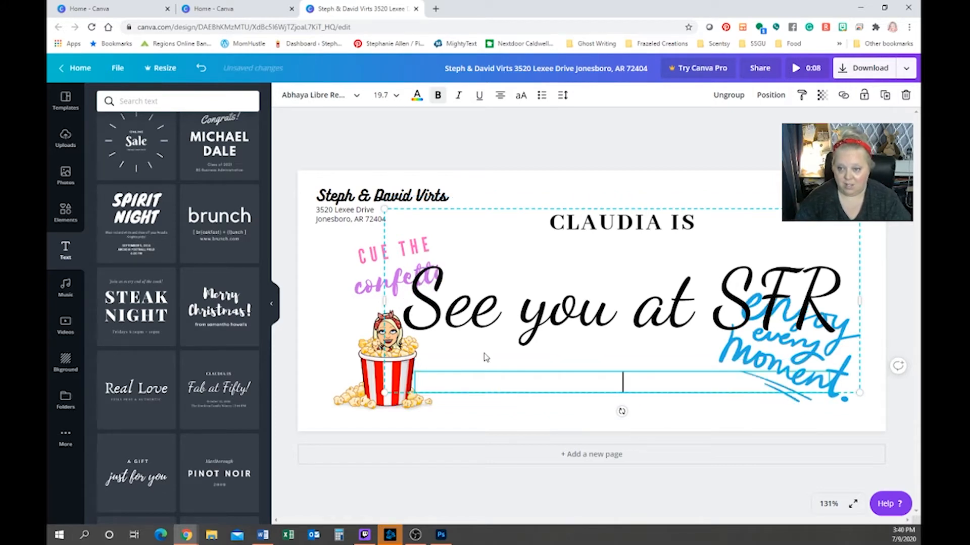
pyautogui.click(697, 221)
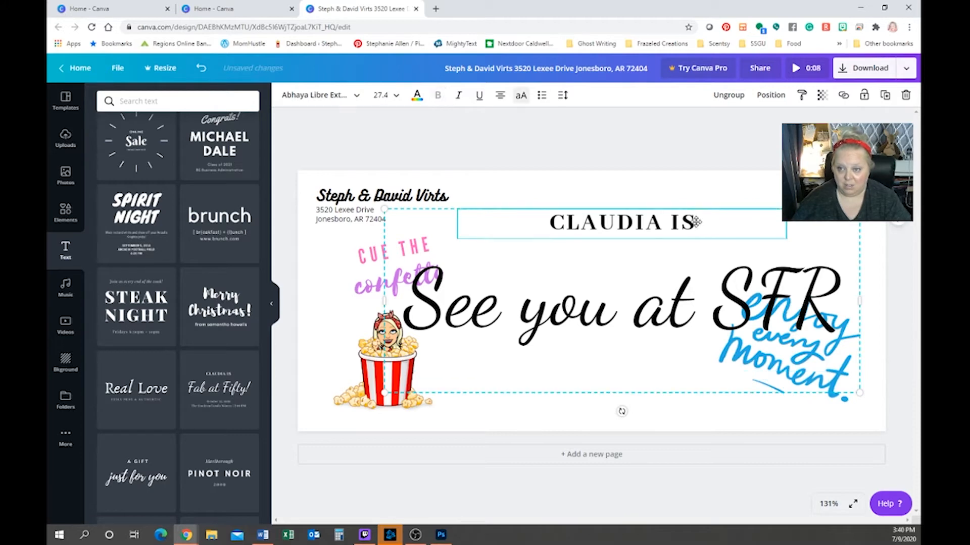
pyautogui.click(691, 222)
pyautogui.moveTo(691, 222); pyautogui.dragTo(476, 221)
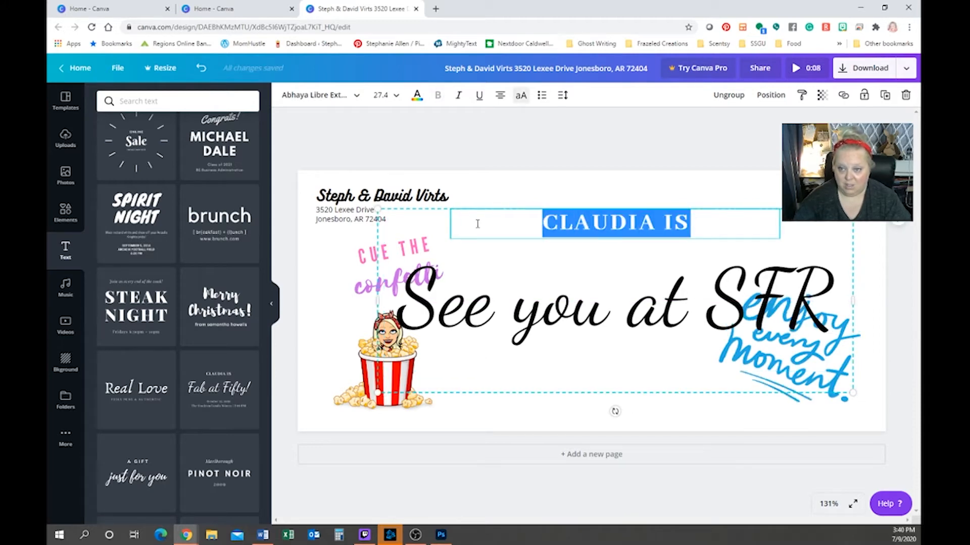
pyautogui.press('BackSpace')
# Shrink the 'See you at SFR' text and move it low, between the popcorn and enjoy sticker
pyautogui.doubleClick(463, 288)
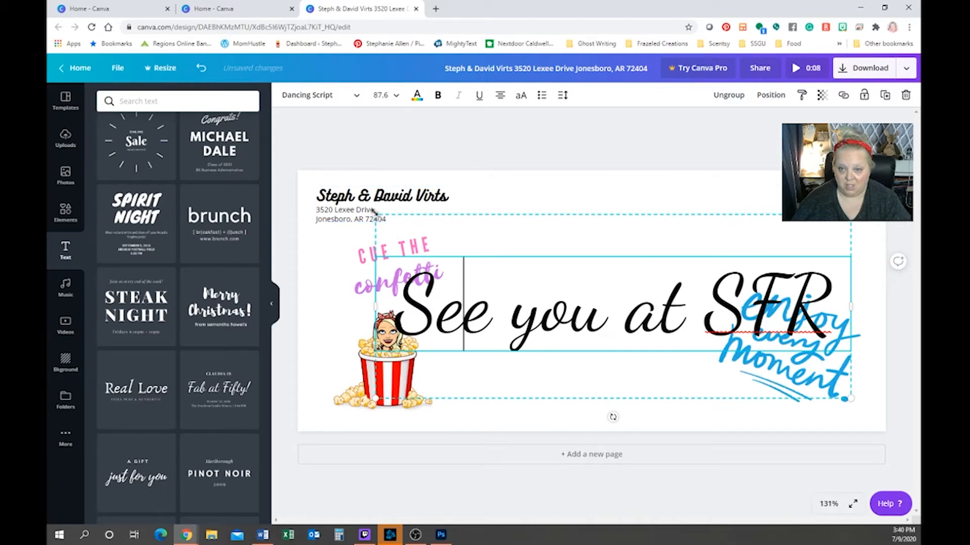
pyautogui.moveTo(375, 215); pyautogui.dragTo(591, 299)
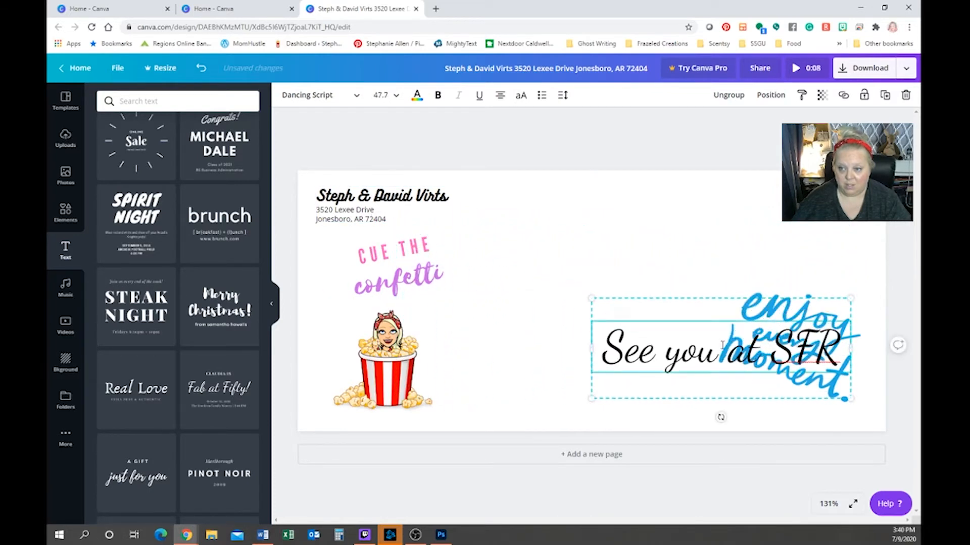
pyautogui.moveTo(723, 345); pyautogui.dragTo(686, 367)
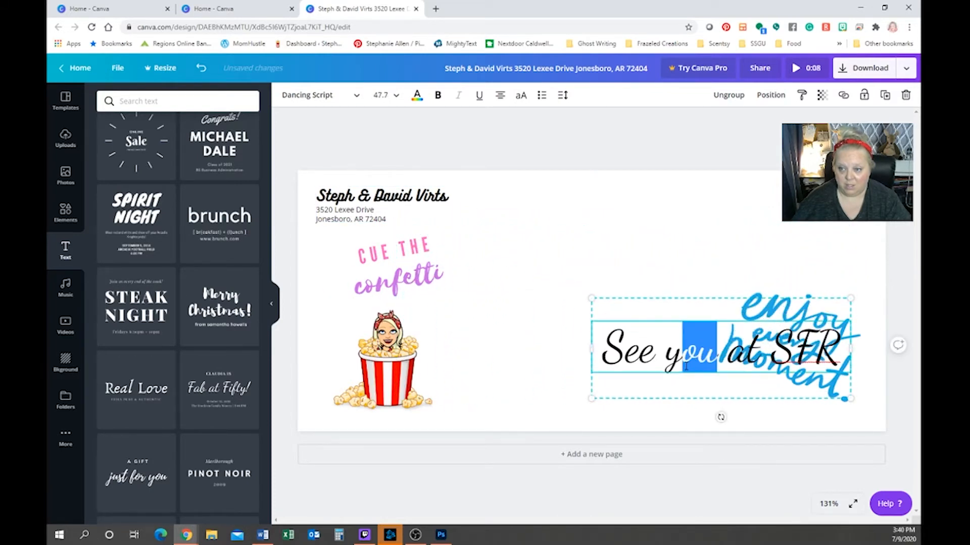
pyautogui.click(649, 399)
pyautogui.moveTo(609, 358); pyautogui.dragTo(489, 395)
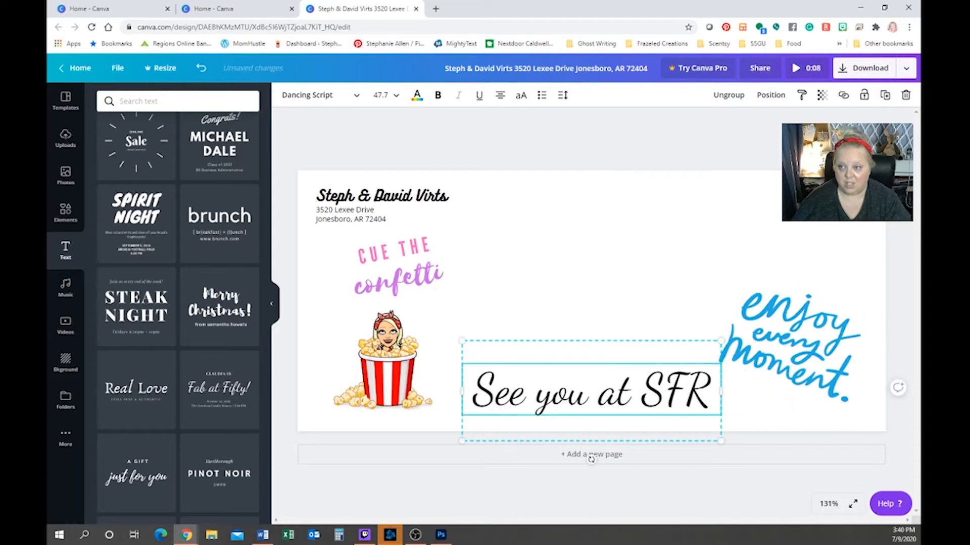
pyautogui.click(669, 161)
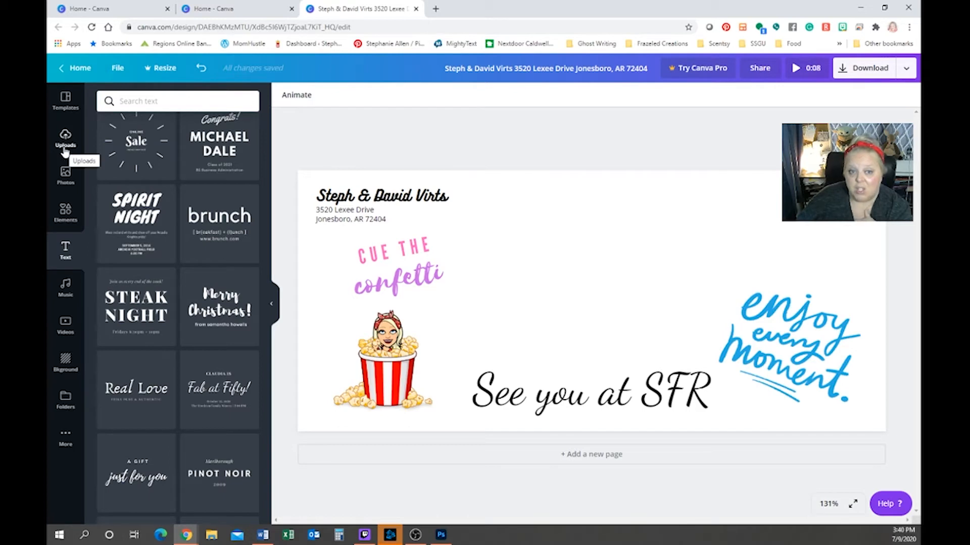
# Open the Elements library, clear the stickers search and browse the element categories
pyautogui.click(63, 215)
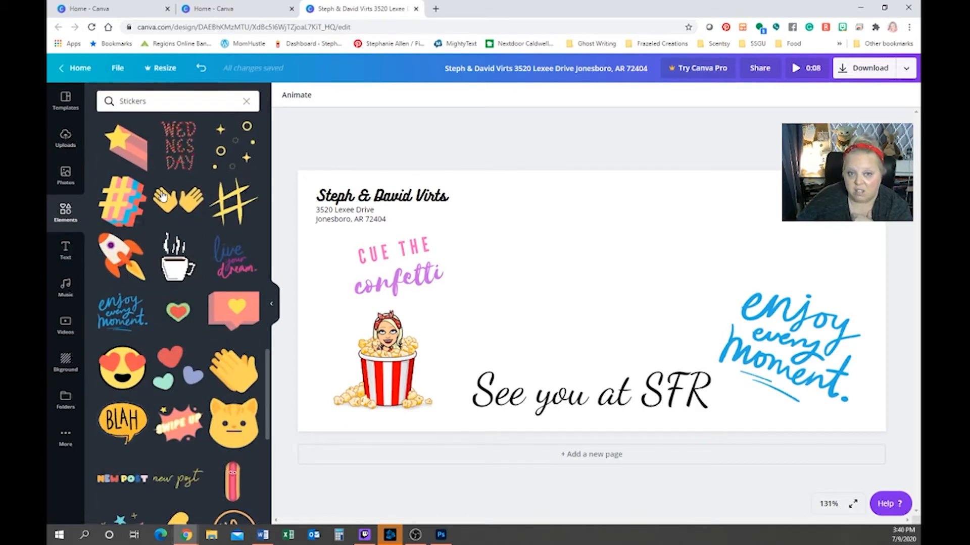
pyautogui.click(246, 103)
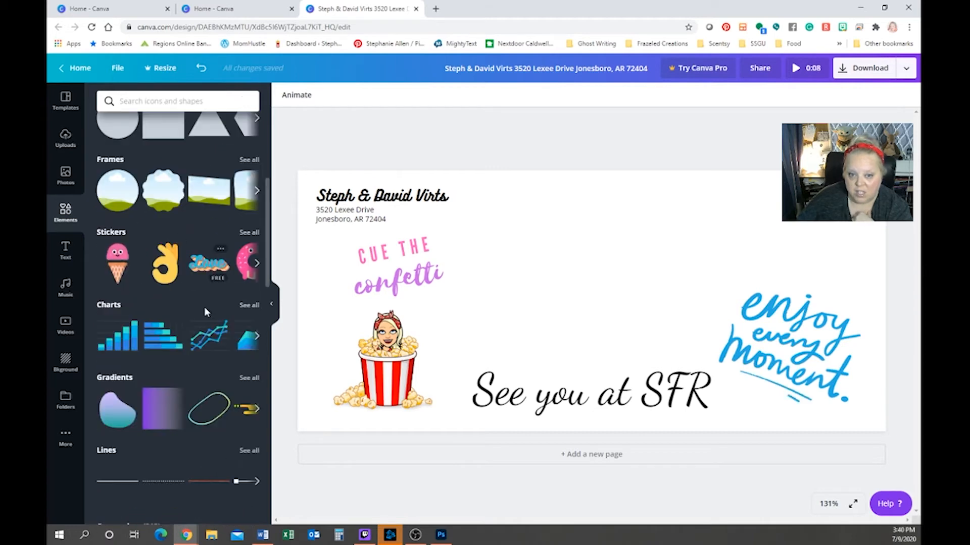
pyautogui.scroll(-5, 205, 318)
pyautogui.scroll(-12, 203, 322)
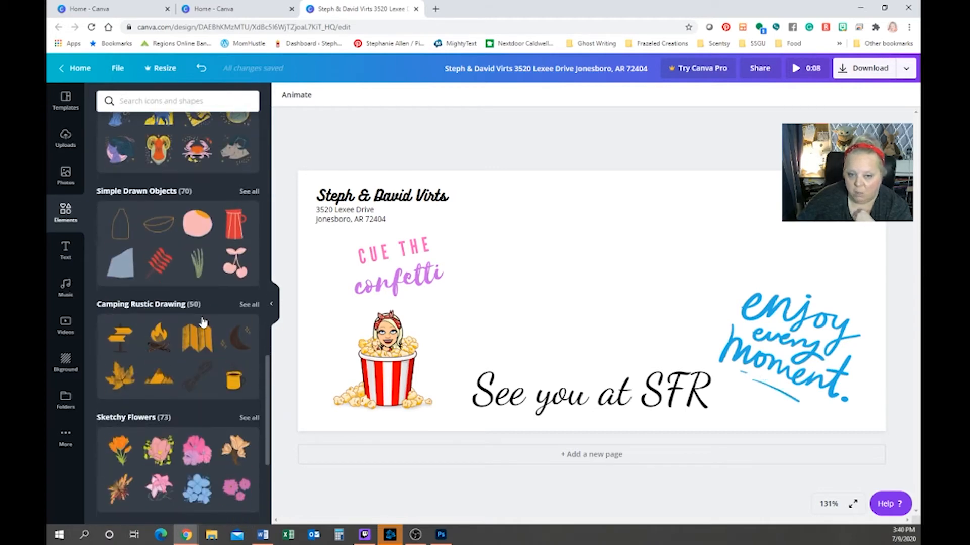
pyautogui.scroll(-10, 202, 318)
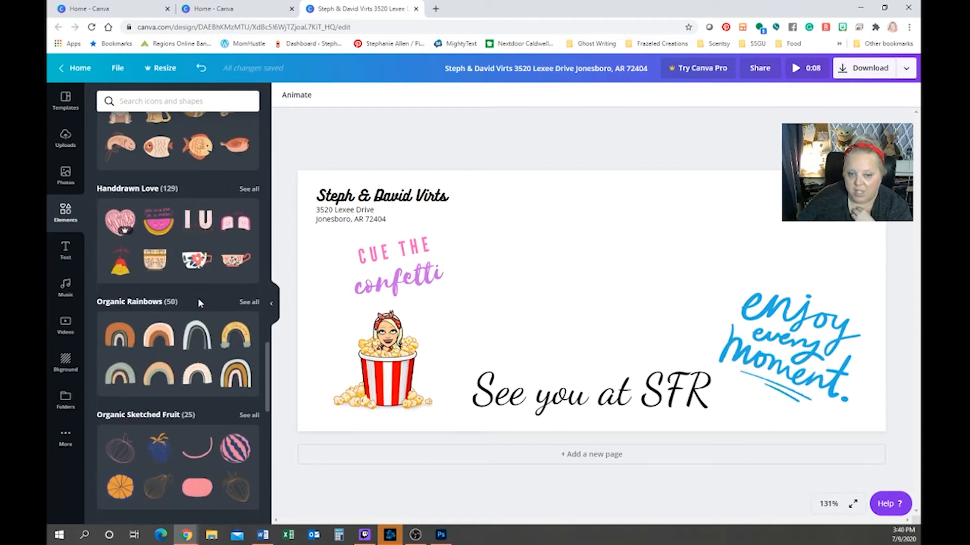
pyautogui.scroll(10, 200, 307)
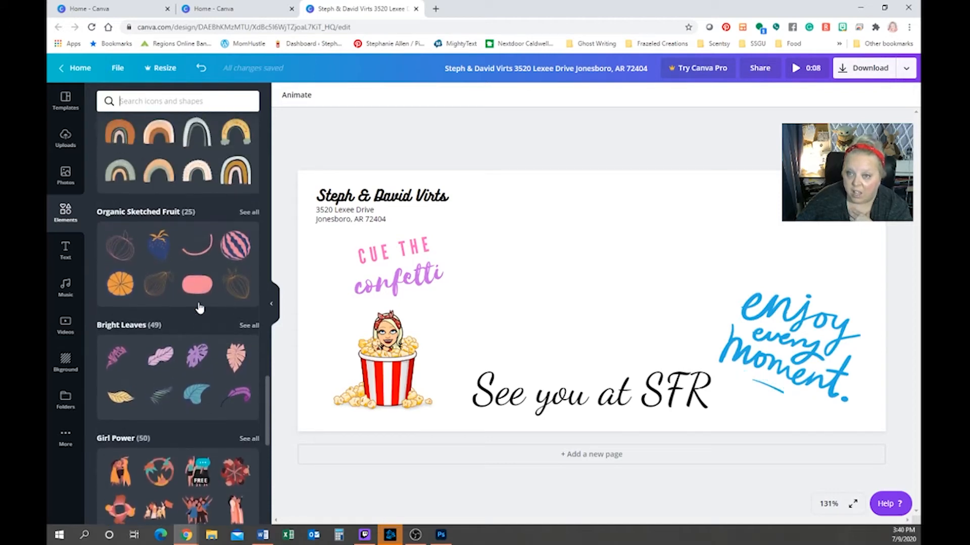
pyautogui.scroll(12, 200, 307)
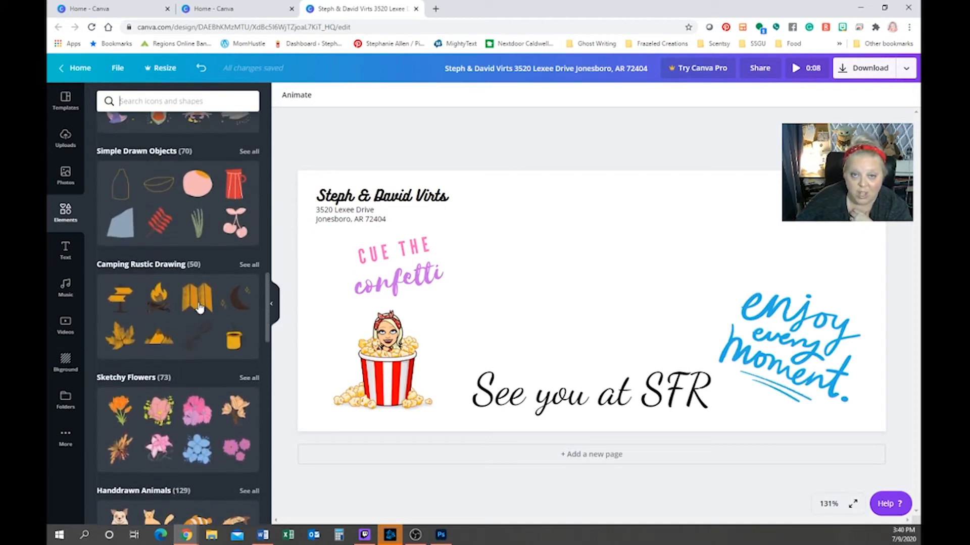
pyautogui.scroll(8, 198, 307)
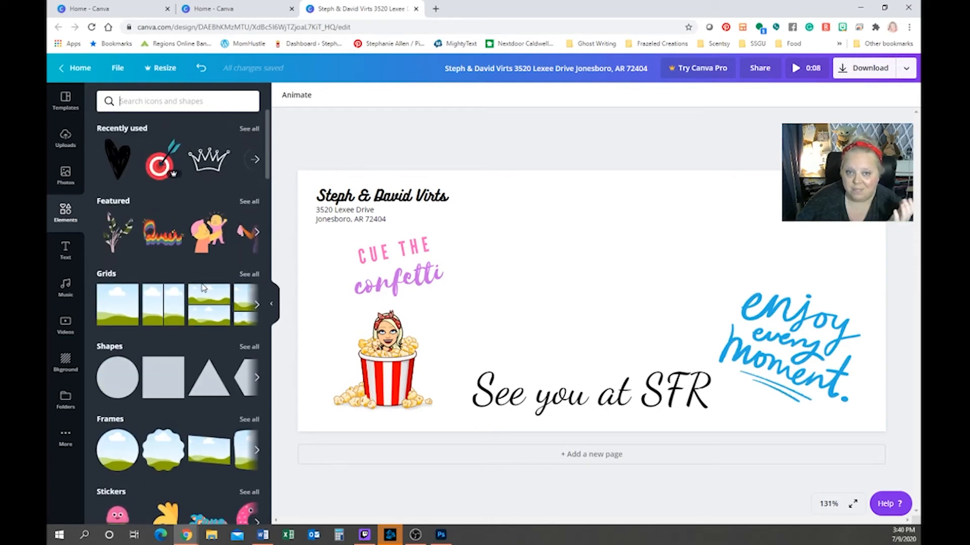
# Expand the full Recently used list and remove the crown that got added to the envelope
pyautogui.click(214, 169)
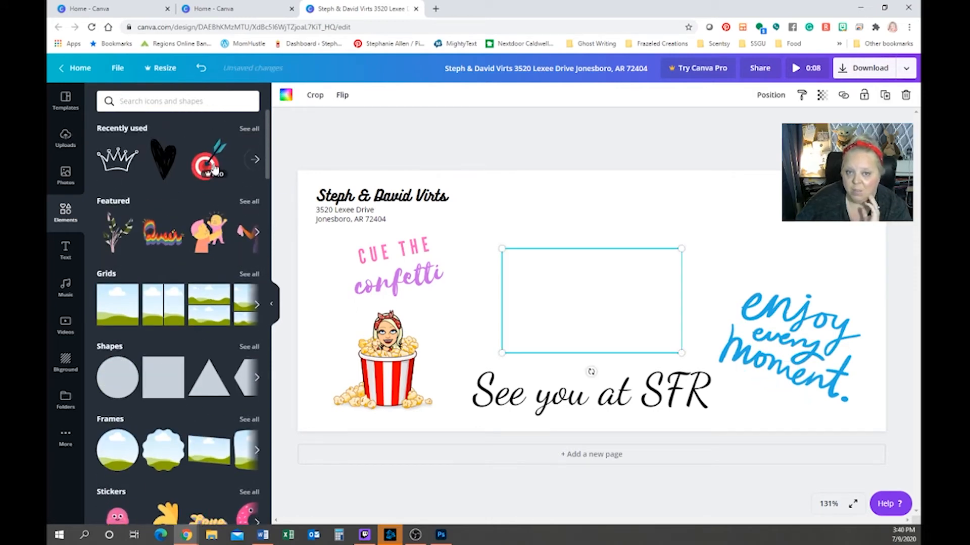
pyautogui.click(257, 159)
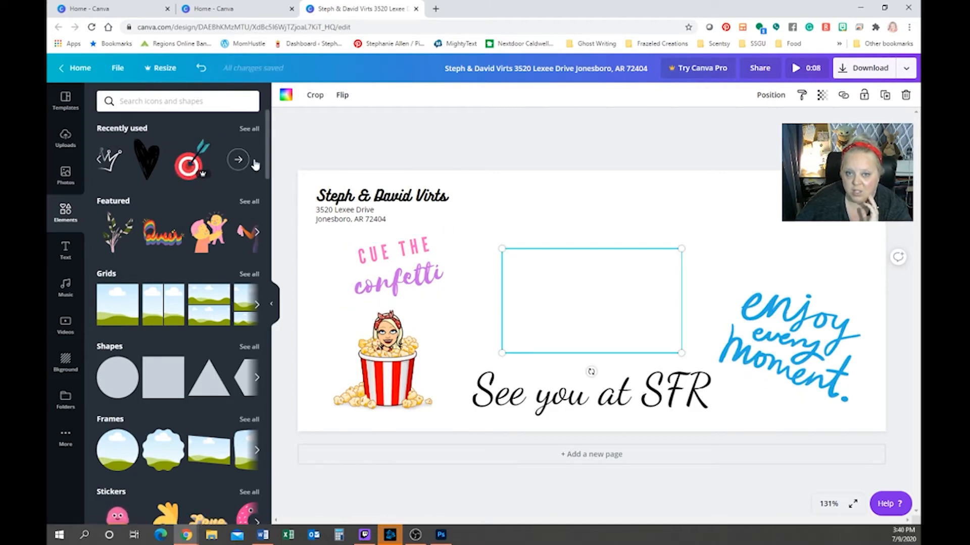
pyautogui.click(238, 160)
pyautogui.press('Delete')
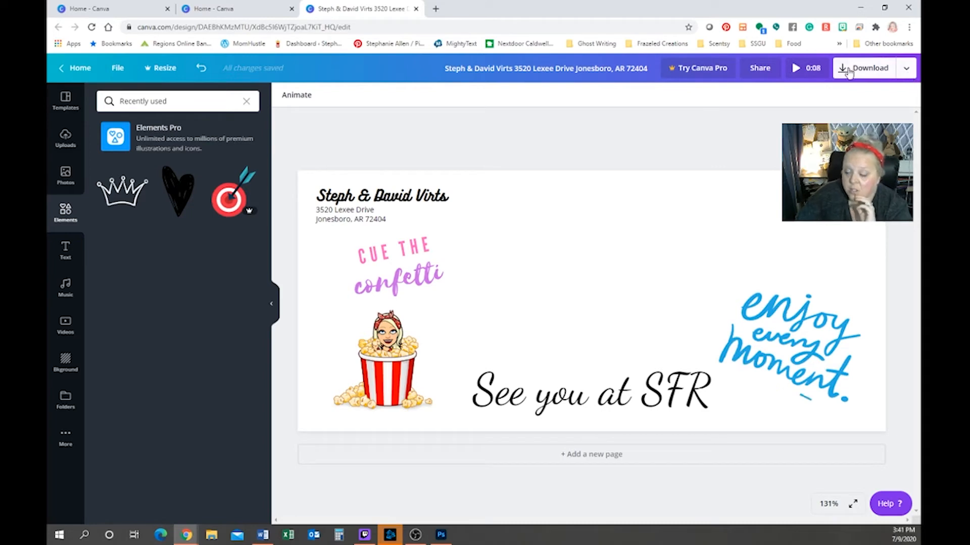
# Export the Canva envelope design as a JPG file through the Share > Download options
pyautogui.click(906, 71)
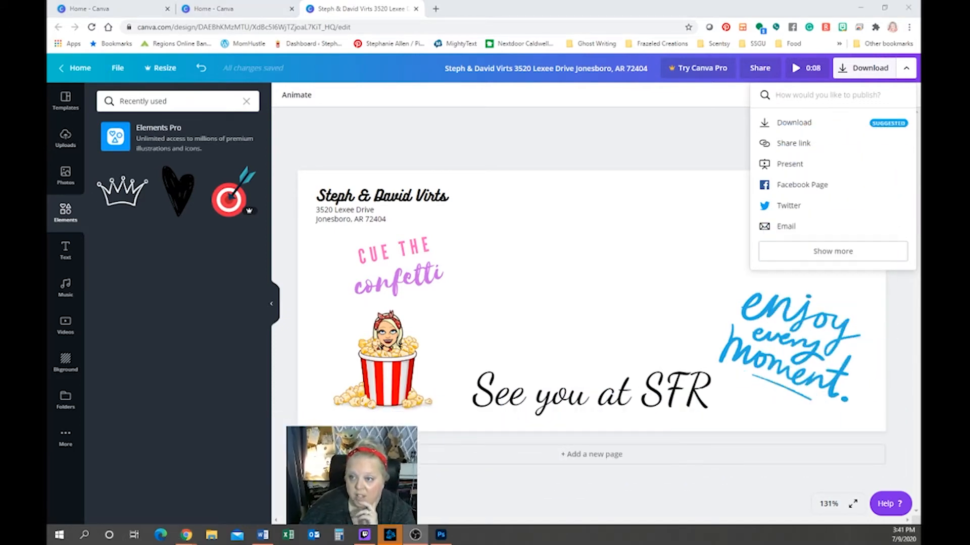
pyautogui.click(790, 126)
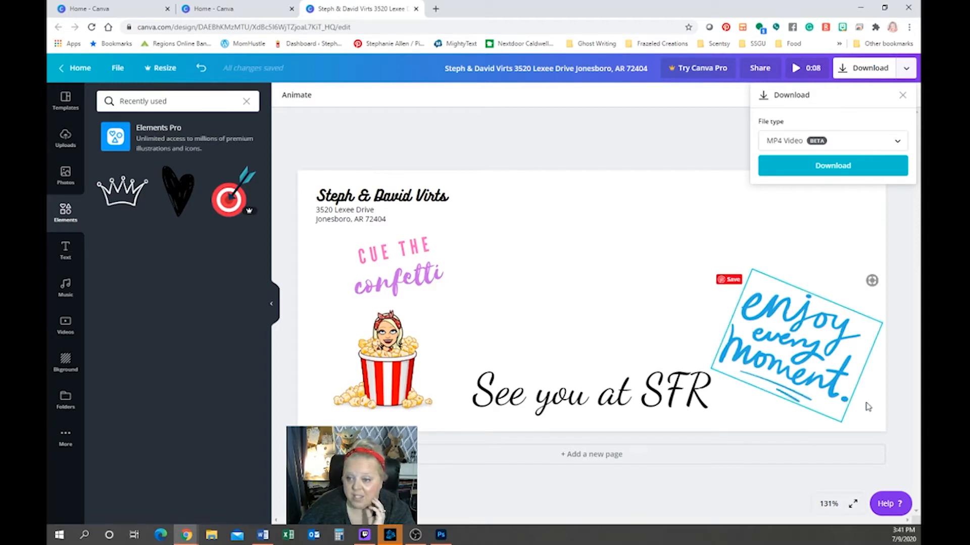
pyautogui.click(842, 143)
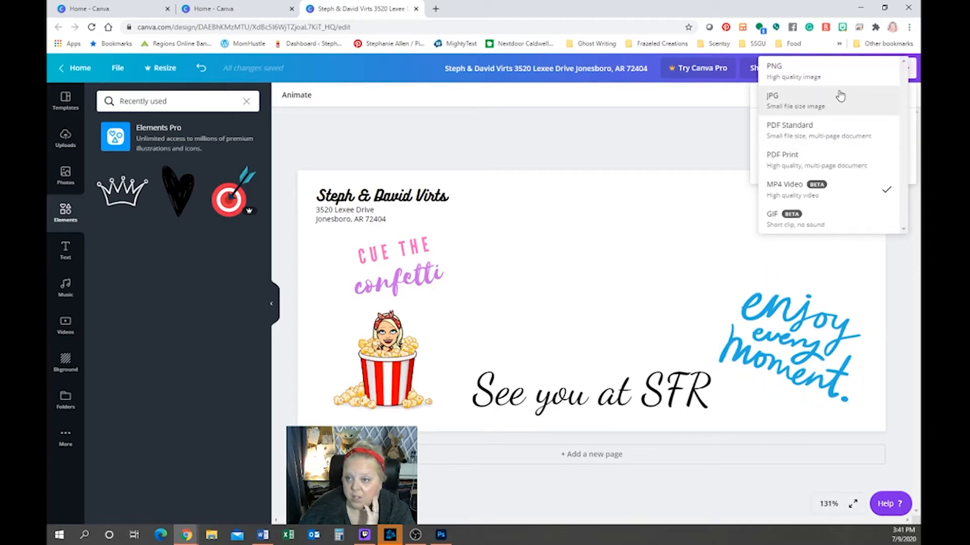
pyautogui.click(833, 105)
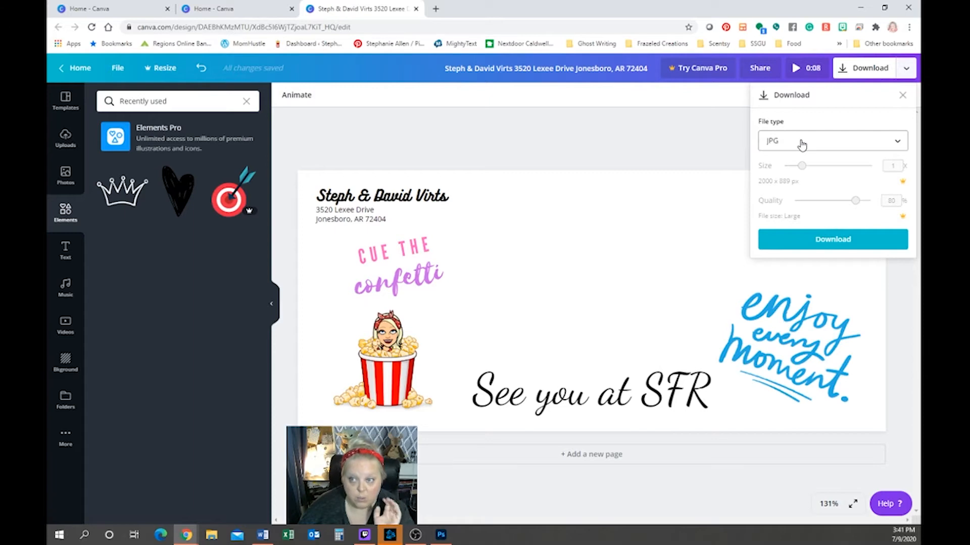
pyautogui.click(807, 243)
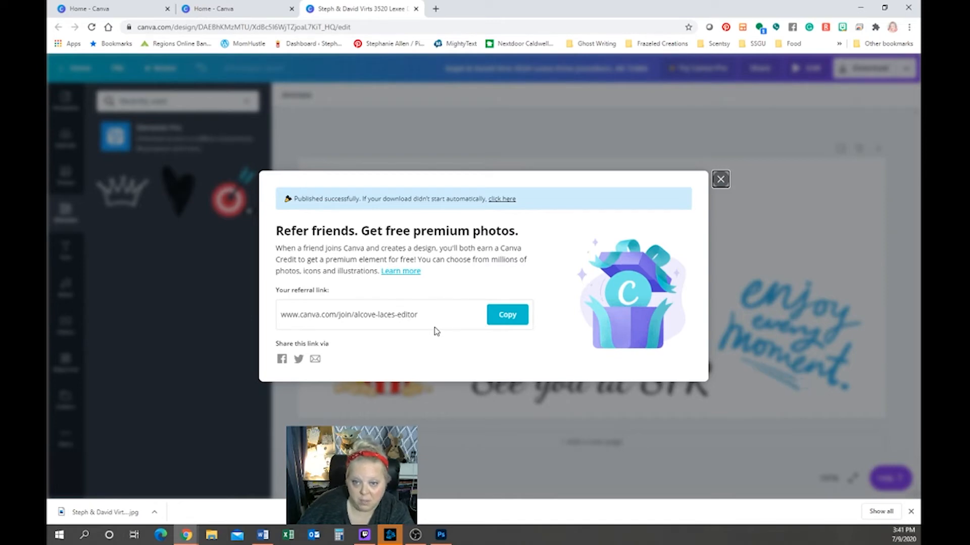
# Close Canva's referral popup and set the blank Word document's paper size to Envelope #10
pyautogui.click(721, 179)
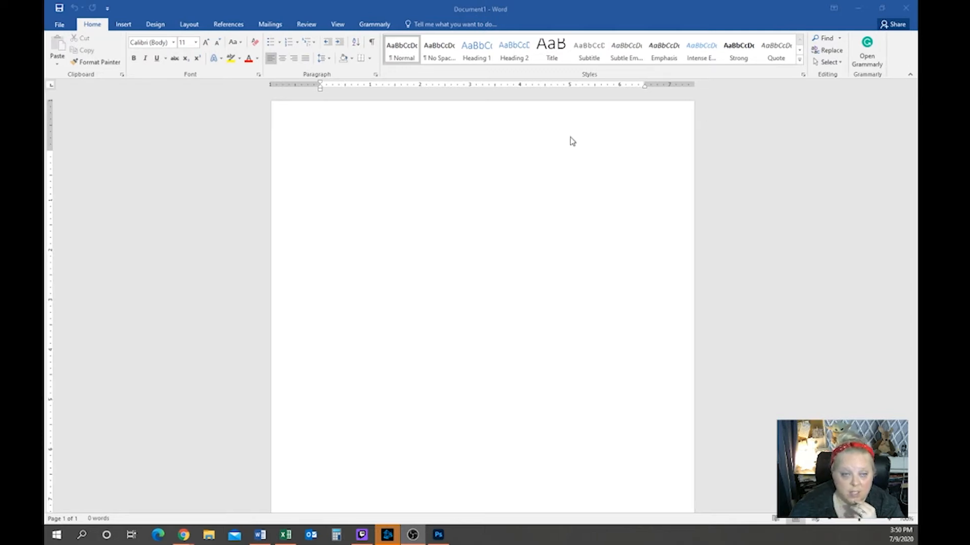
pyautogui.click(185, 19)
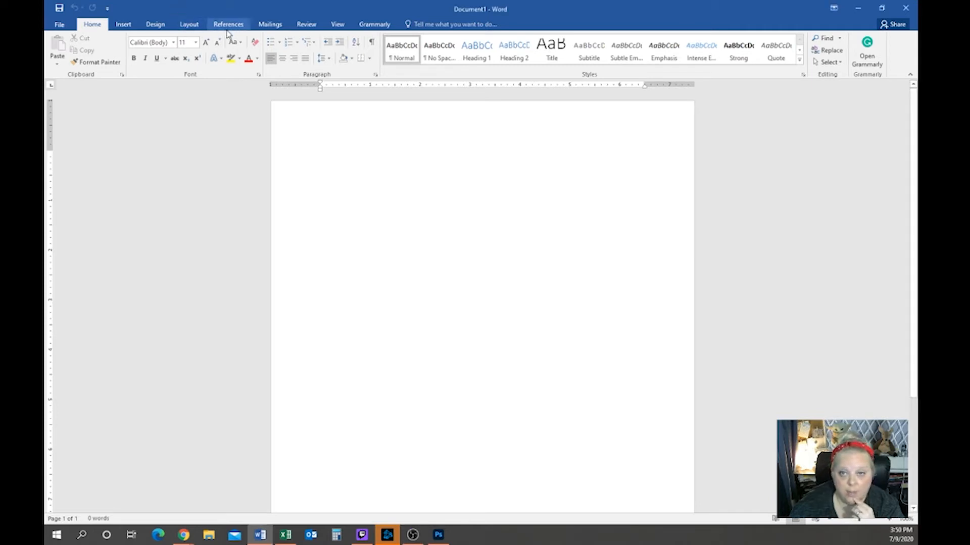
pyautogui.click(190, 25)
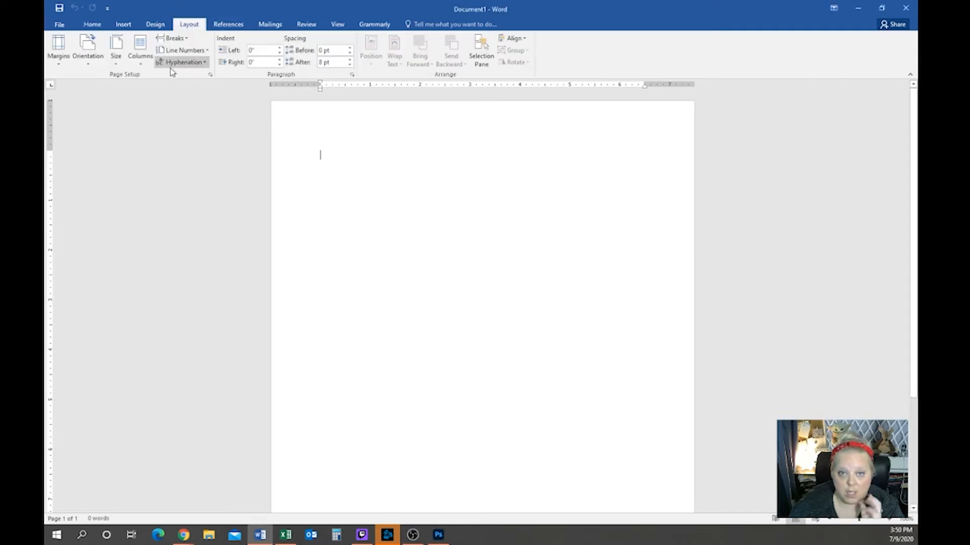
pyautogui.click(115, 56)
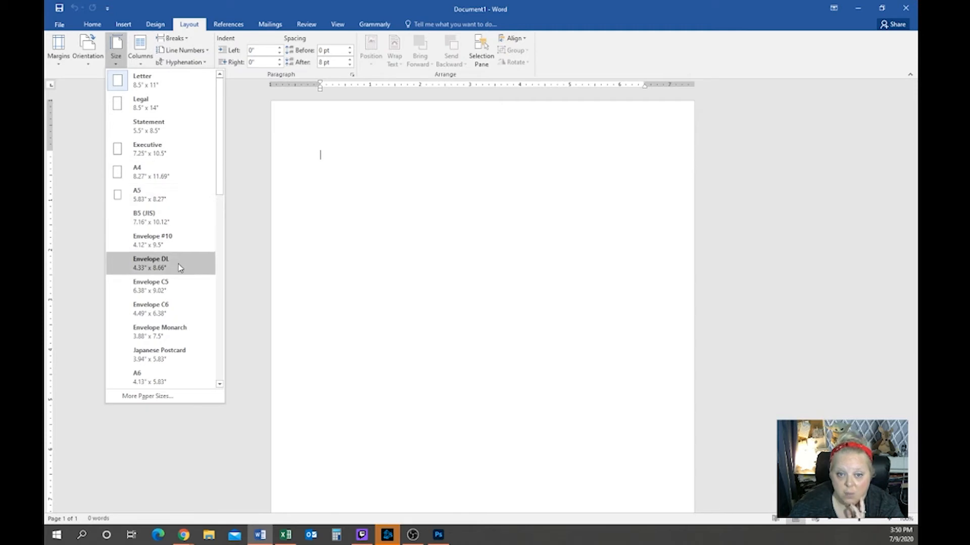
pyautogui.click(178, 242)
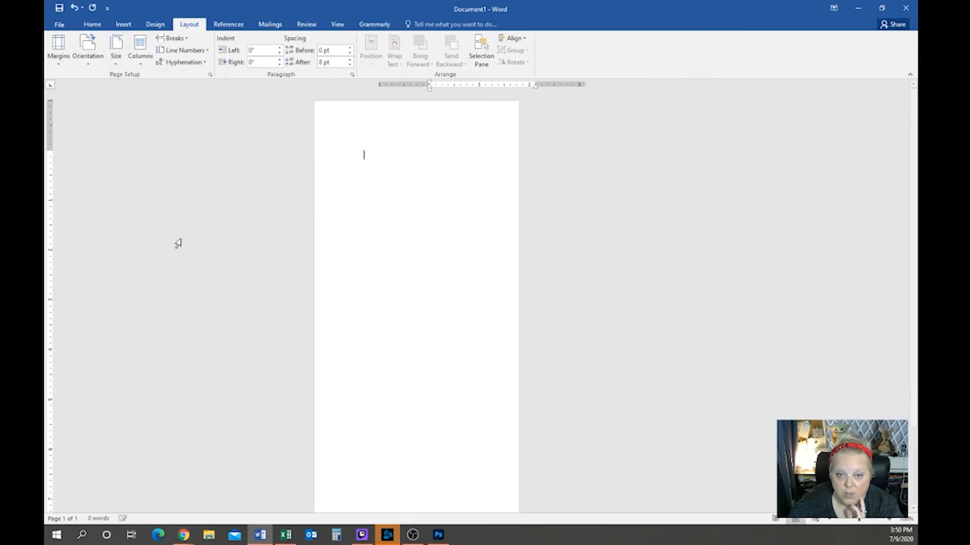
# Turn the envelope page to landscape and apply Narrow 0.5-inch margins
pyautogui.click(88, 55)
pyautogui.click(108, 104)
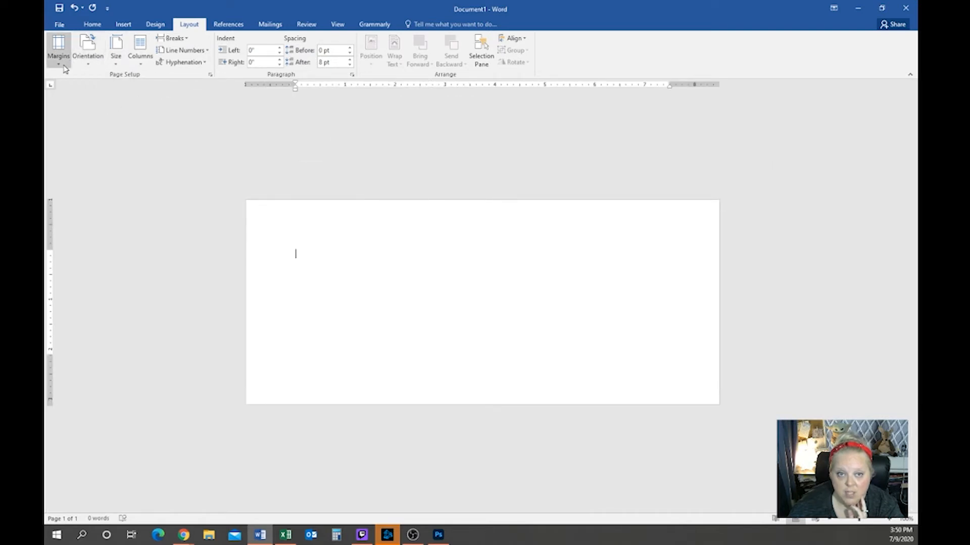
pyautogui.click(58, 51)
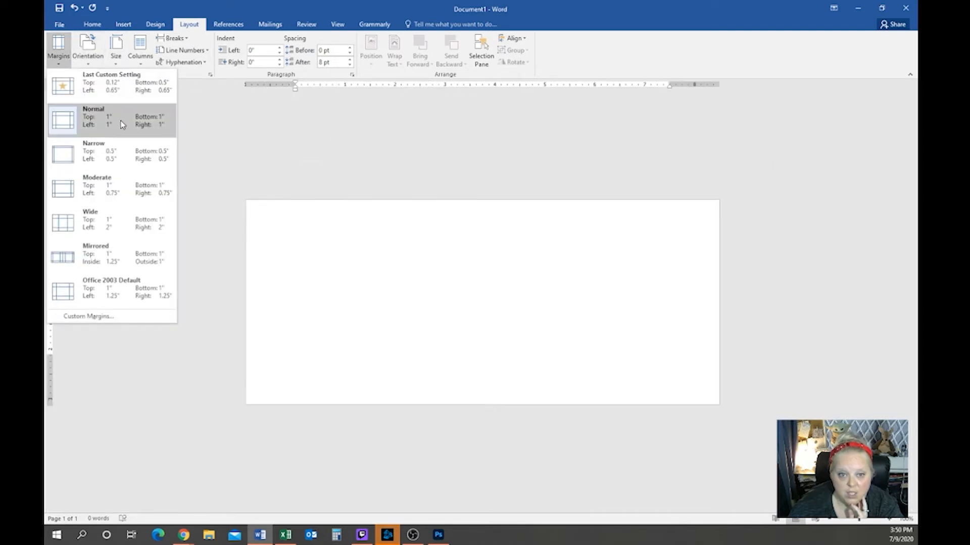
pyautogui.click(150, 154)
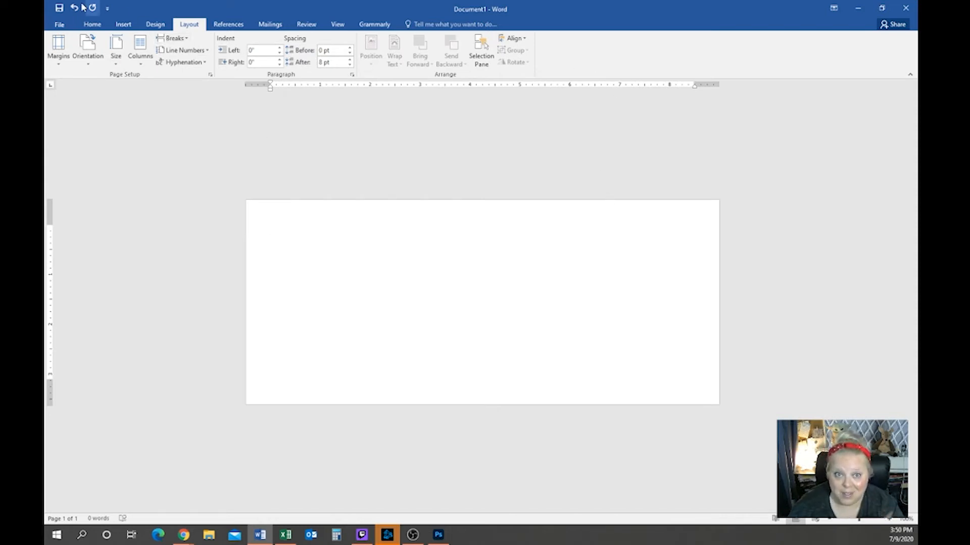
pyautogui.click(59, 26)
pyautogui.click(63, 25)
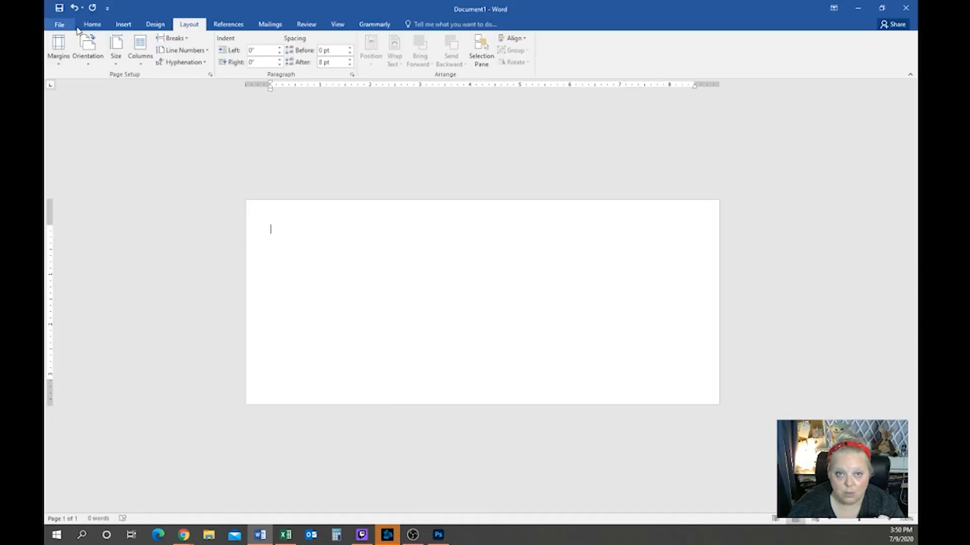
pyautogui.click(160, 26)
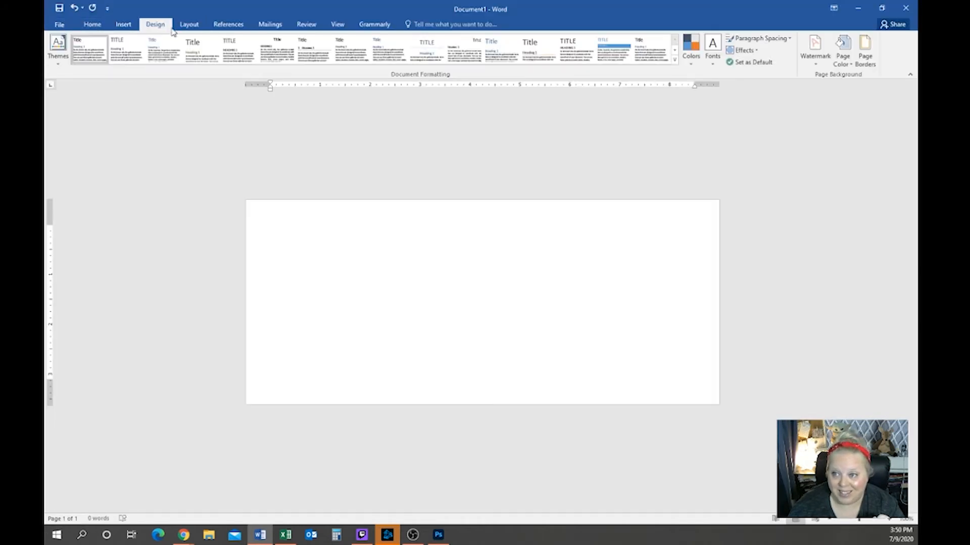
# Choose the downloaded Canva envelope JPG from Downloads as a custom picture watermark
pyautogui.click(816, 60)
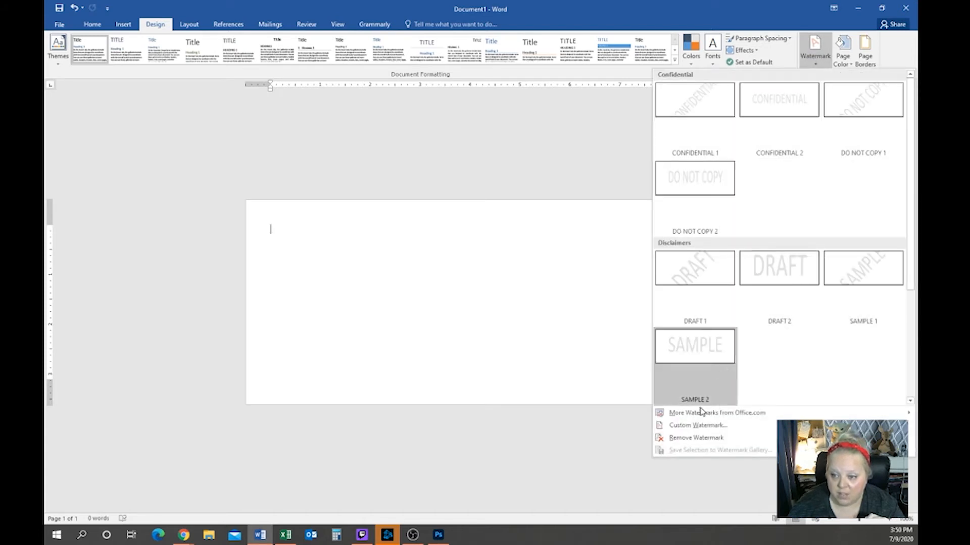
pyautogui.click(697, 429)
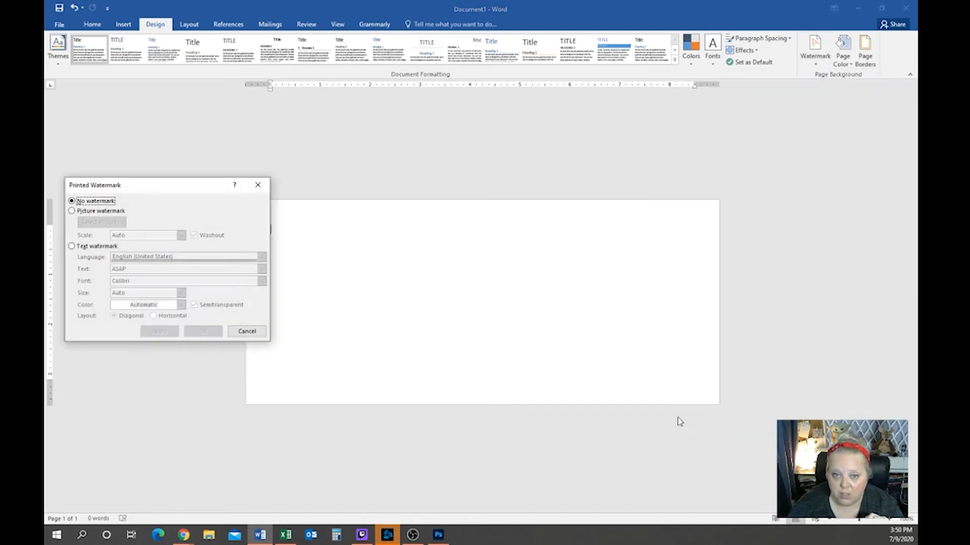
pyautogui.click(101, 213)
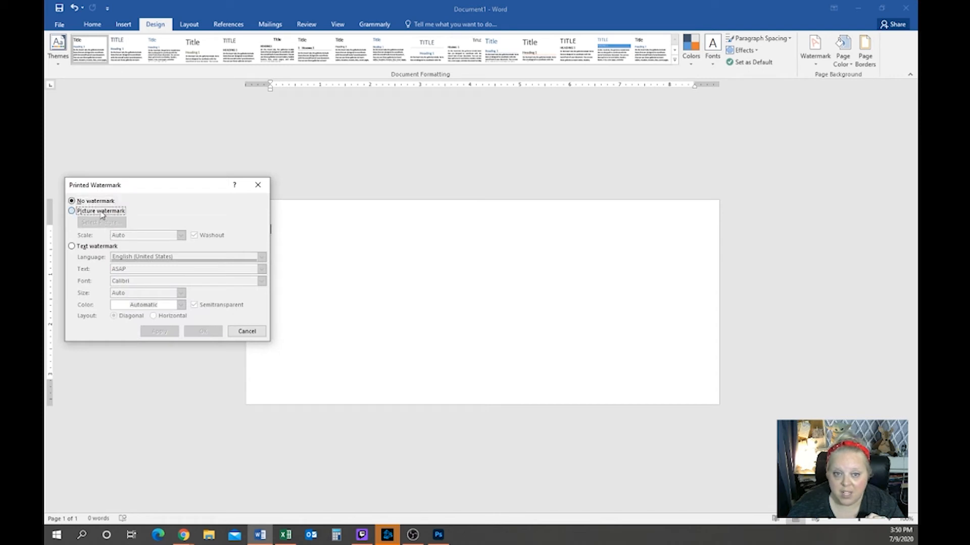
pyautogui.click(107, 226)
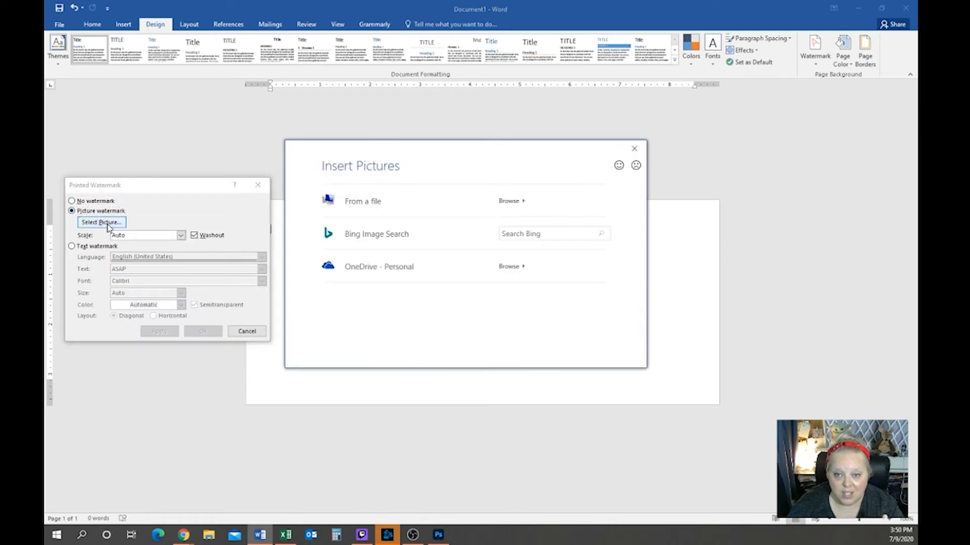
pyautogui.click(382, 207)
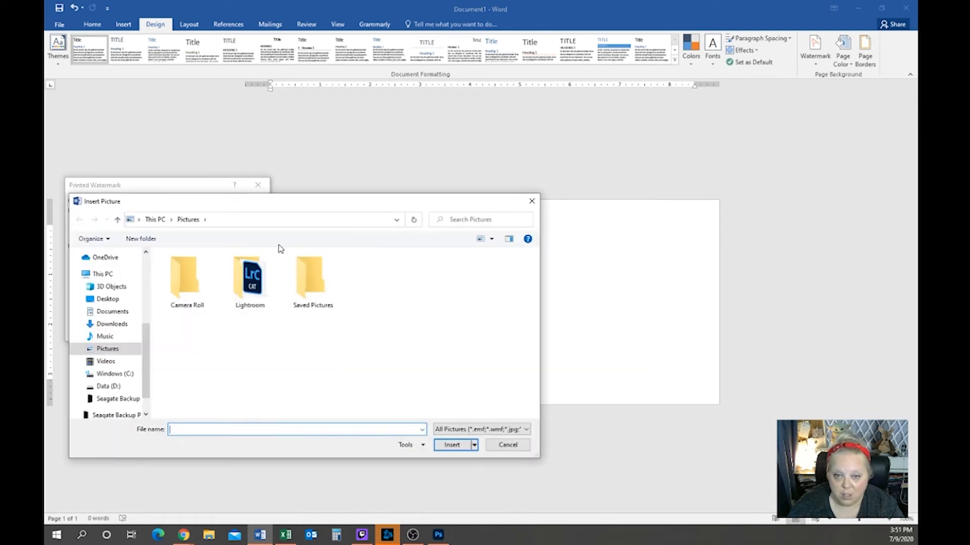
pyautogui.click(112, 324)
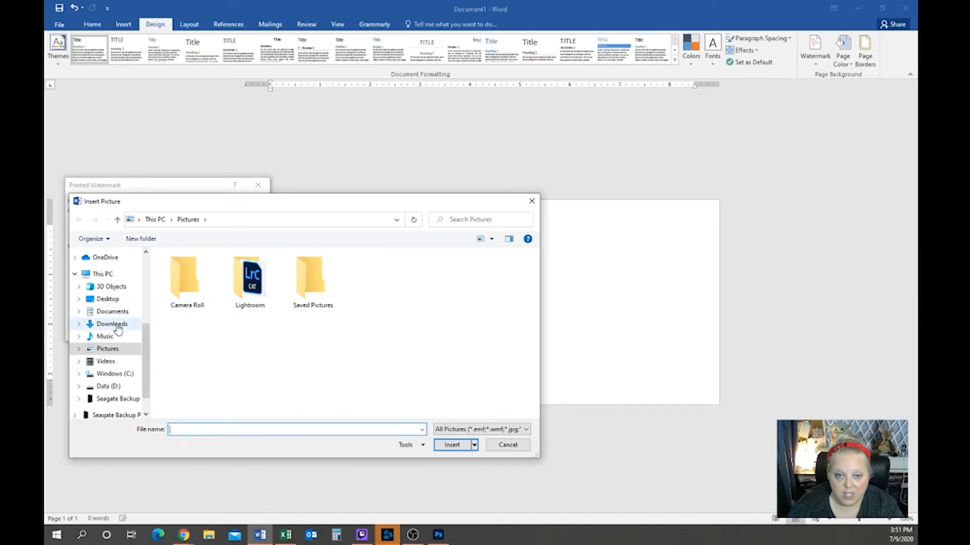
pyautogui.click(190, 311)
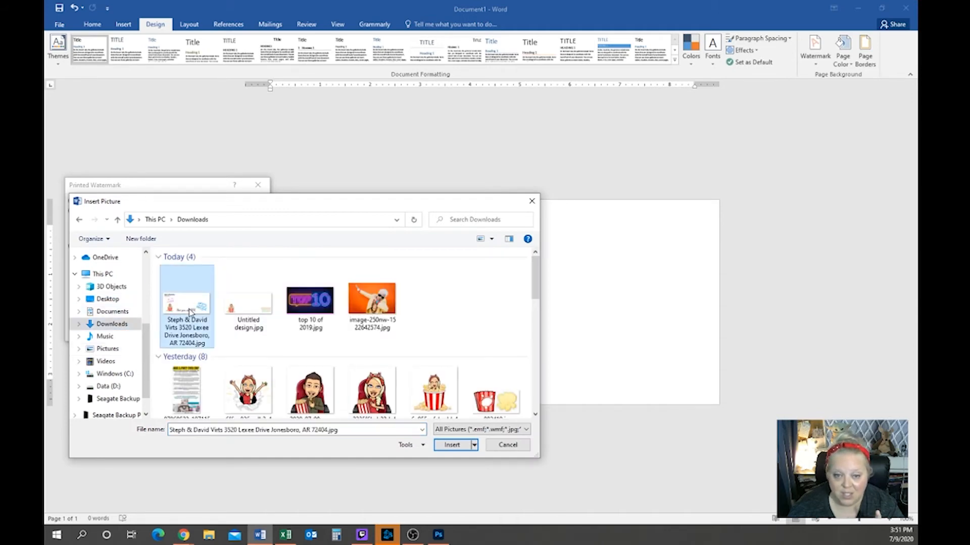
pyautogui.click(466, 446)
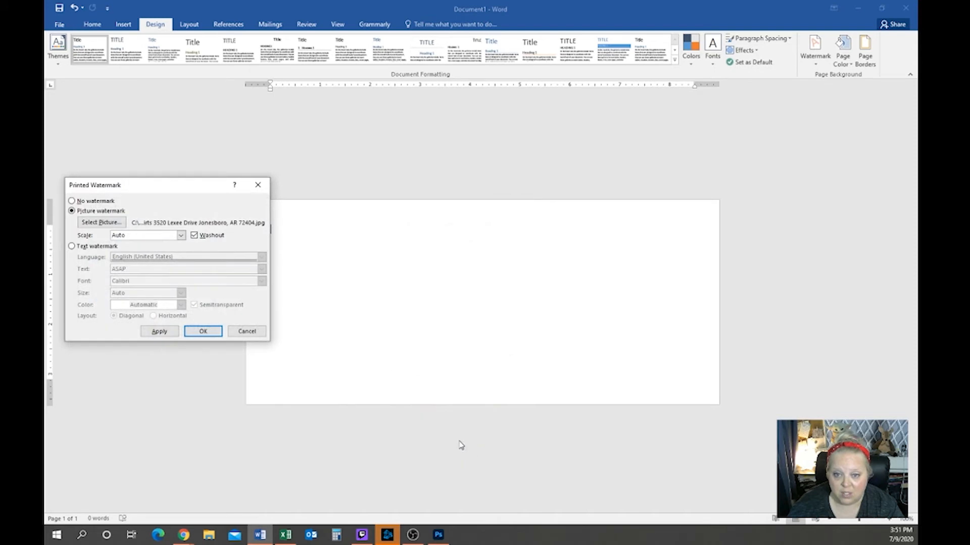
# Apply the picture watermark, then switch off Washout and reapply it in full colour
pyautogui.click(158, 332)
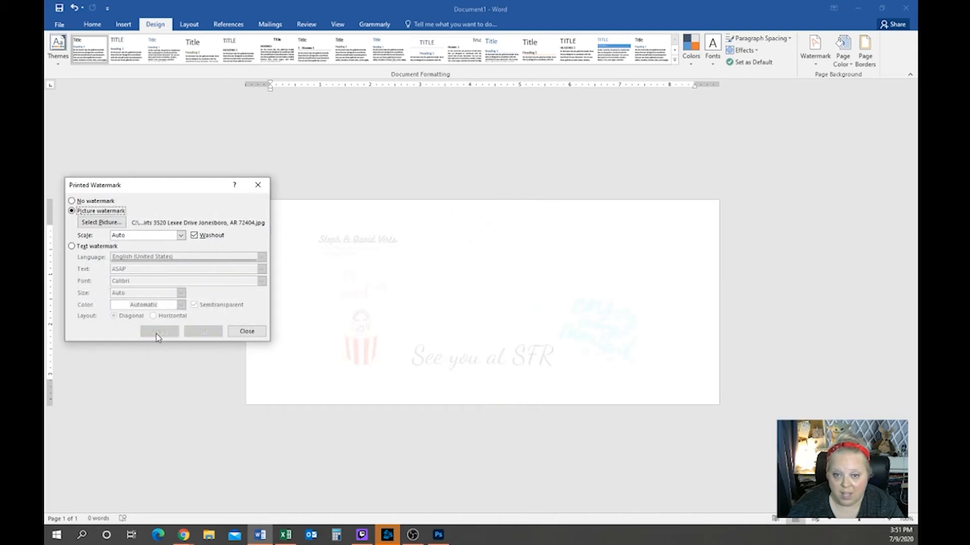
pyautogui.click(205, 241)
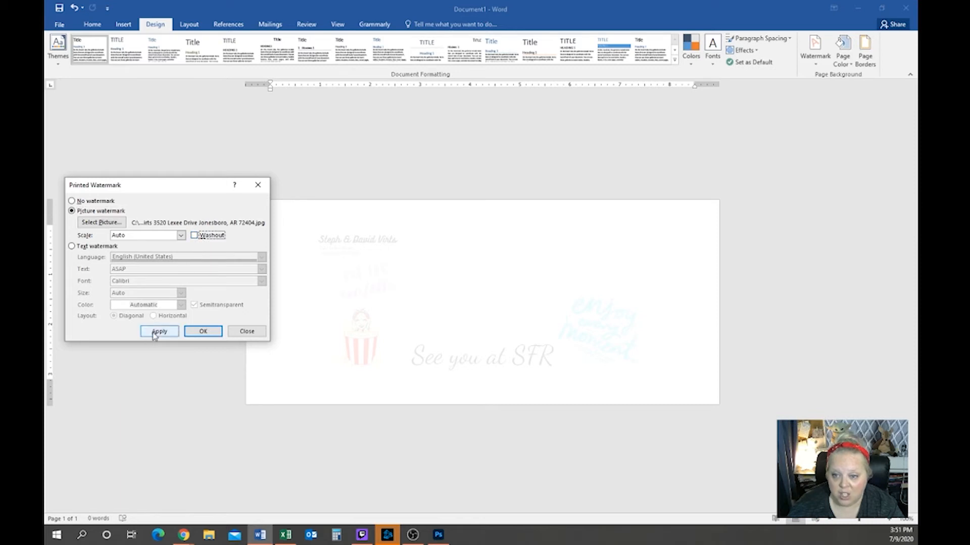
pyautogui.click(156, 334)
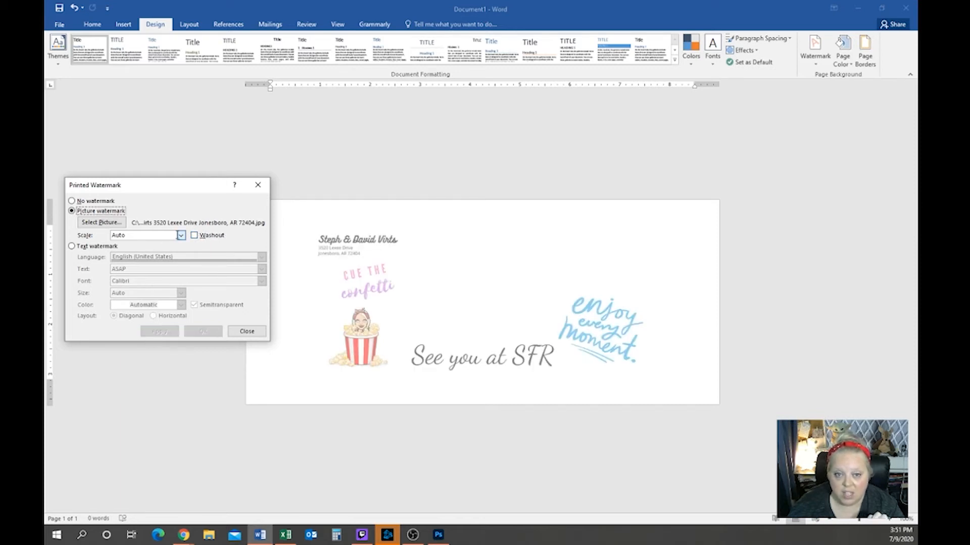
# Set the picture watermark scale to 100% and apply it, then enter 50%
pyautogui.click(180, 236)
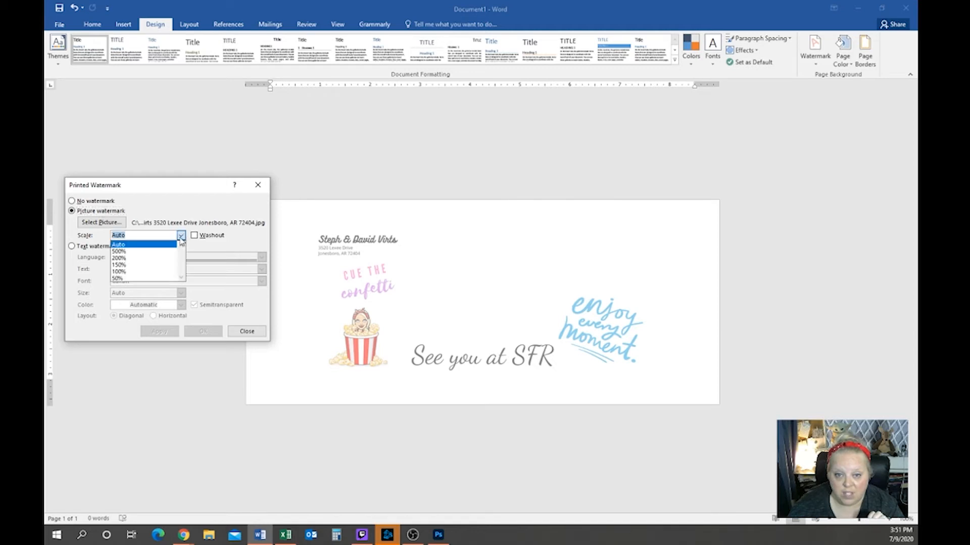
pyautogui.click(150, 272)
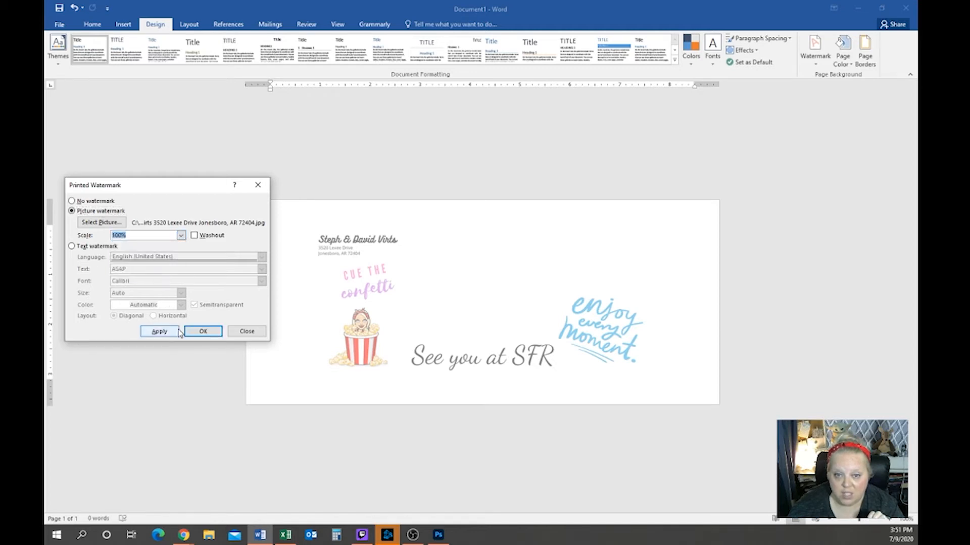
pyautogui.click(161, 333)
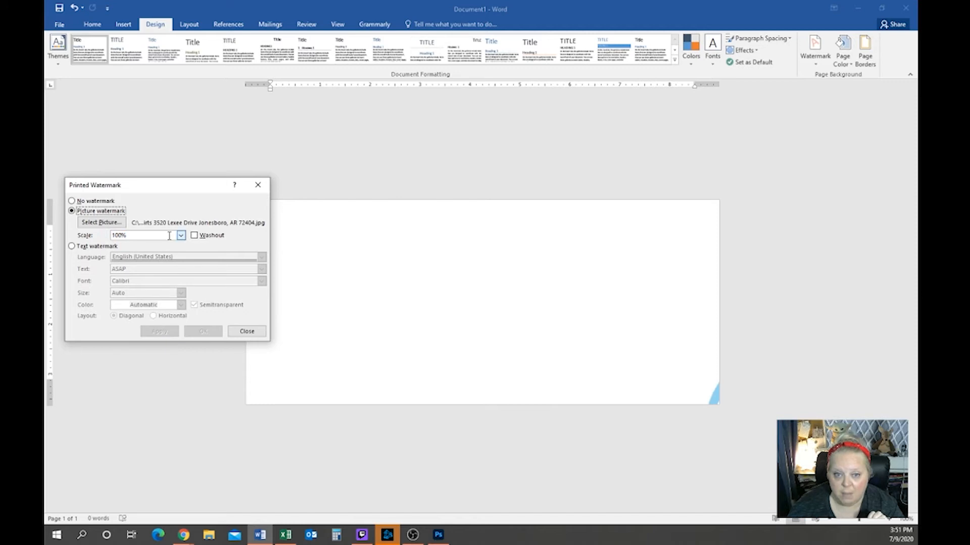
pyautogui.moveTo(165, 235); pyautogui.dragTo(81, 238)
pyautogui.write('50')
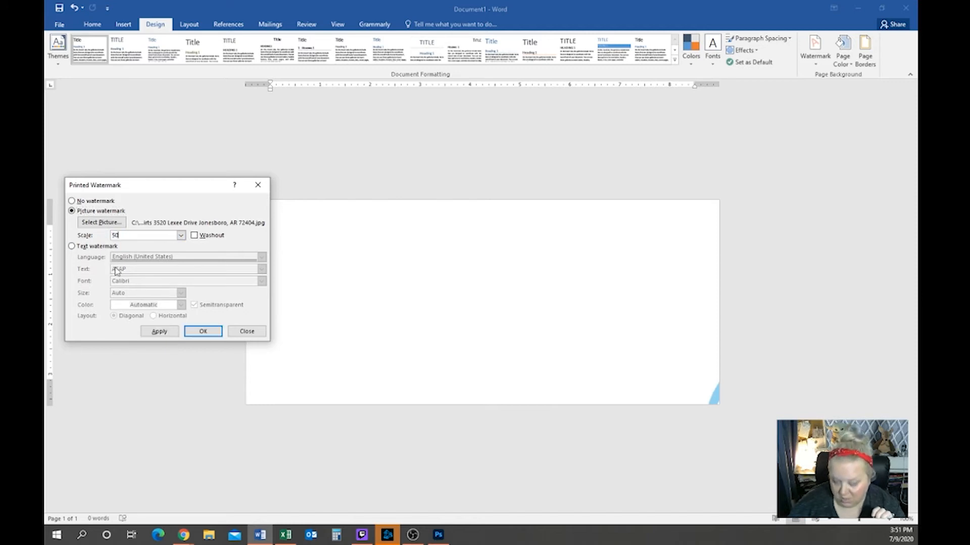
pyautogui.press('Return')
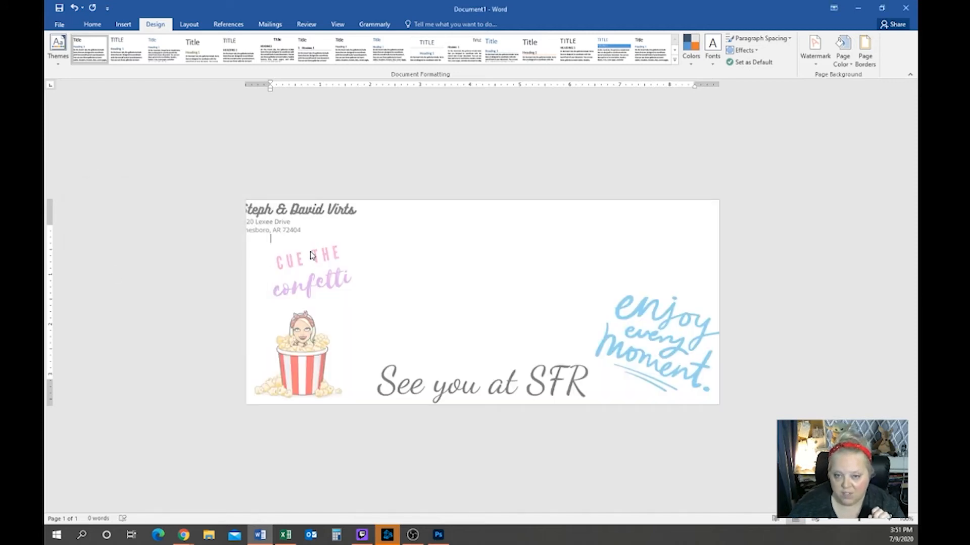
# Reopen Custom Watermark and try the scale at 40%, then 43%
pyautogui.click(824, 57)
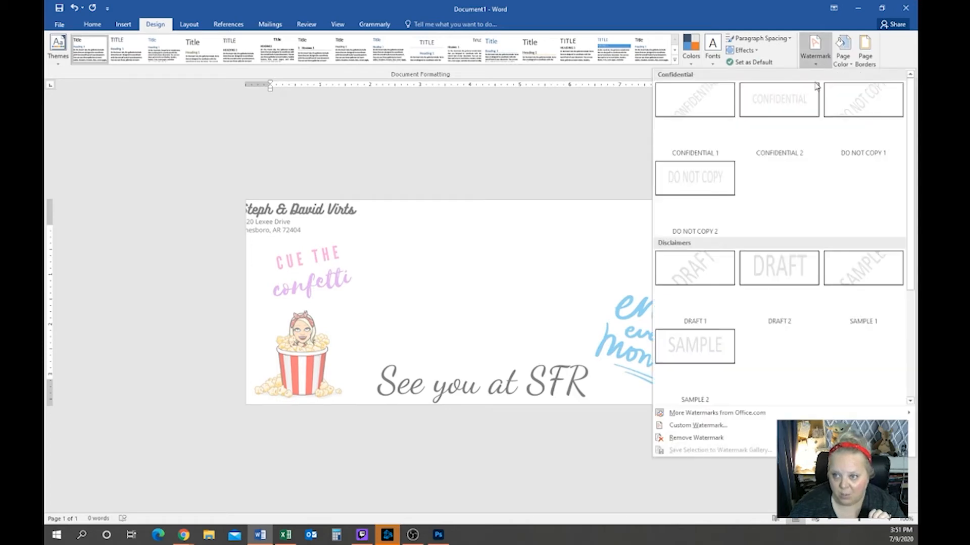
pyautogui.click(711, 426)
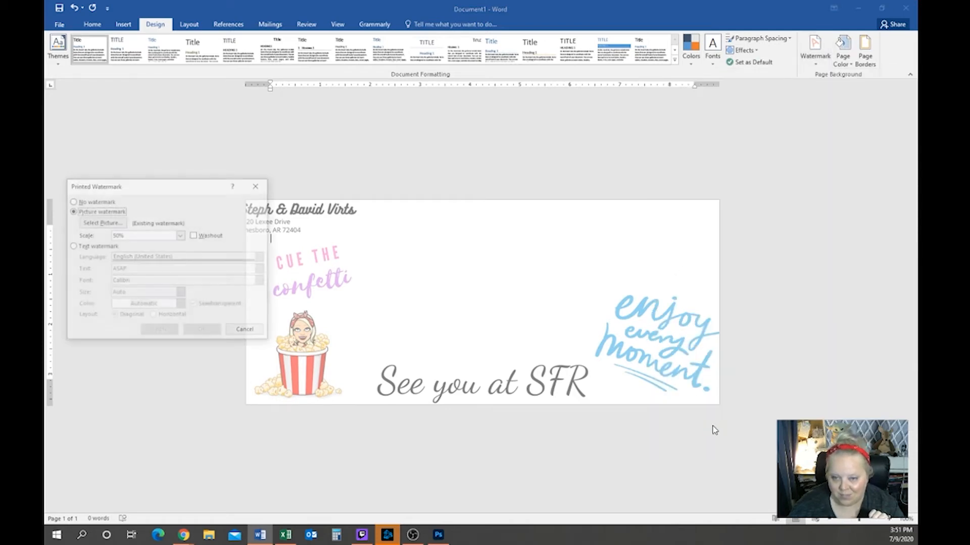
pyautogui.moveTo(137, 235); pyautogui.dragTo(98, 235)
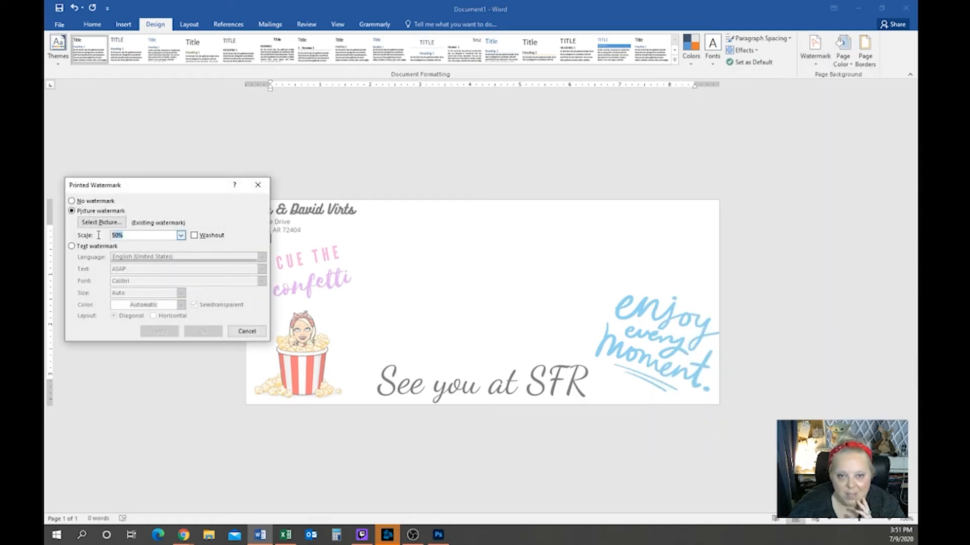
pyautogui.write('40')
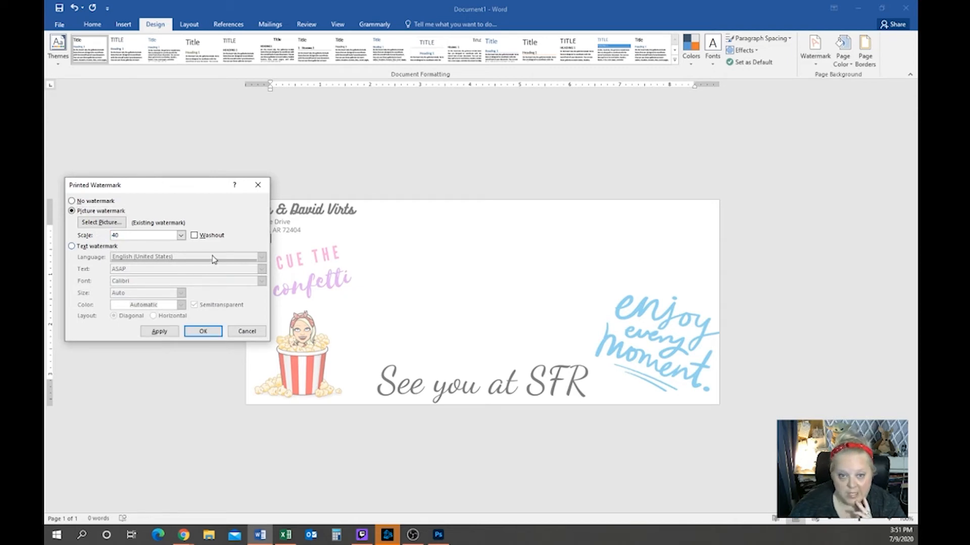
pyautogui.click(165, 333)
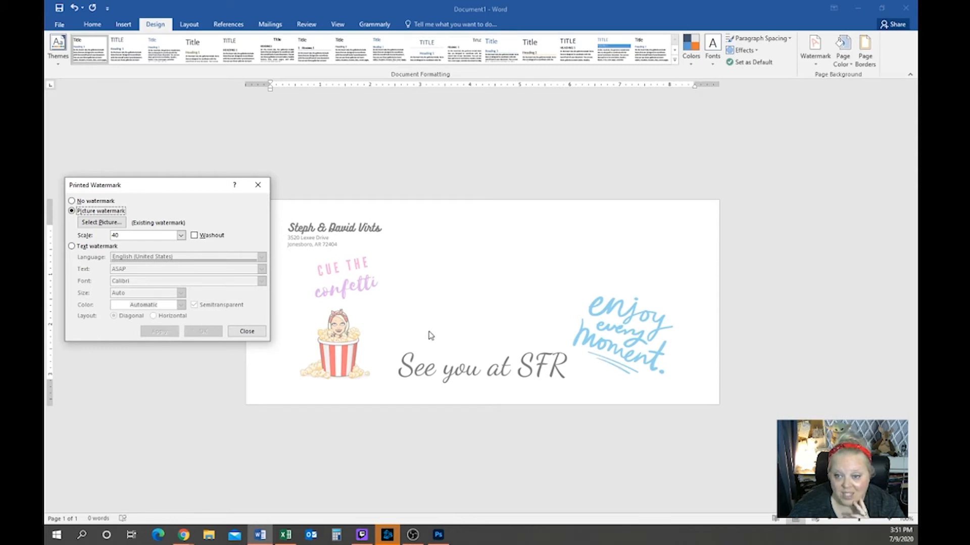
pyautogui.moveTo(150, 236); pyautogui.dragTo(103, 240)
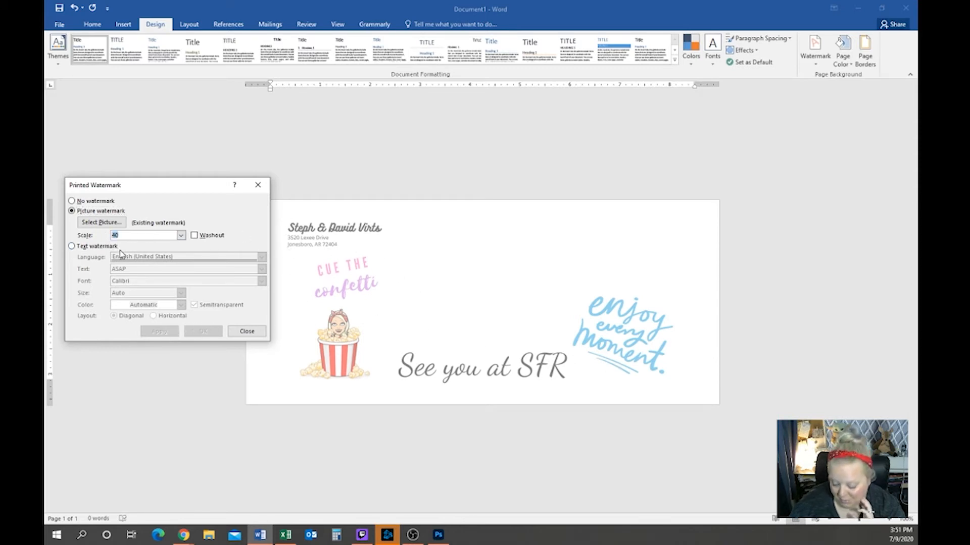
pyautogui.write('4')
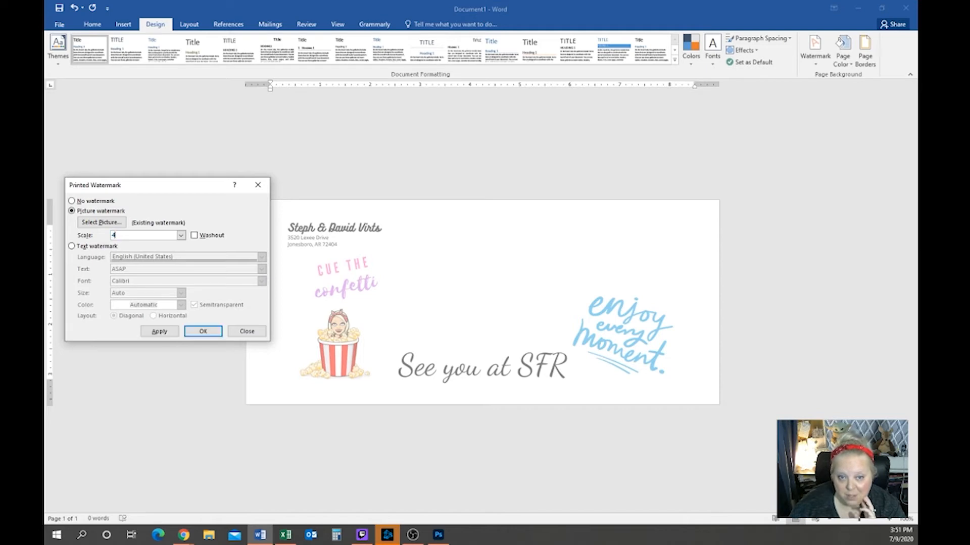
pyautogui.click(158, 331)
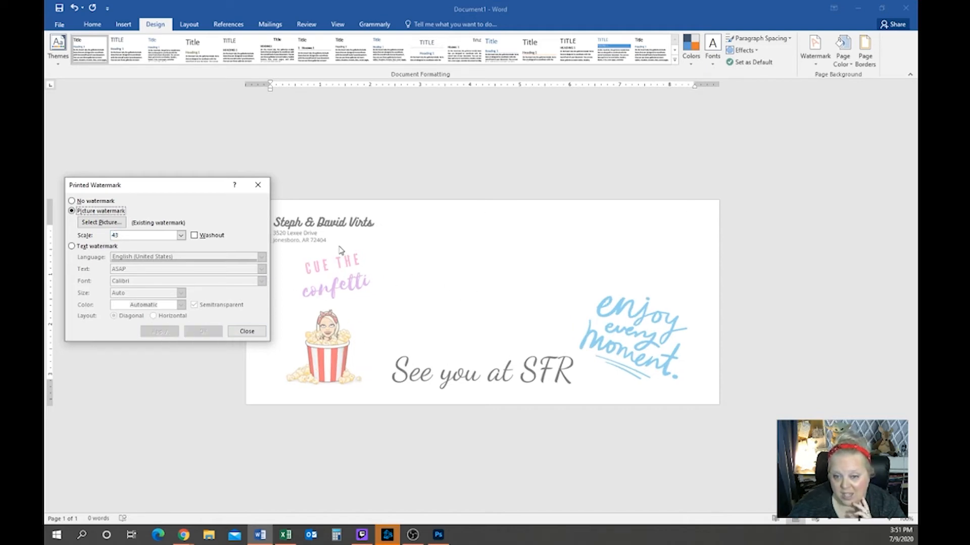
# Settle the watermark scale at 44%, apply it and close the dialog
pyautogui.click(172, 238)
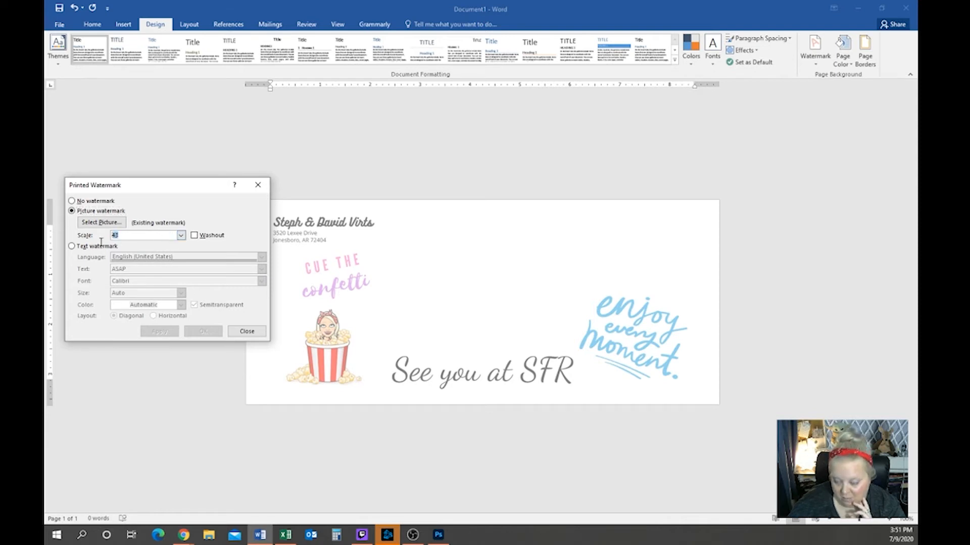
pyautogui.press('BackSpace')
pyautogui.write('4')
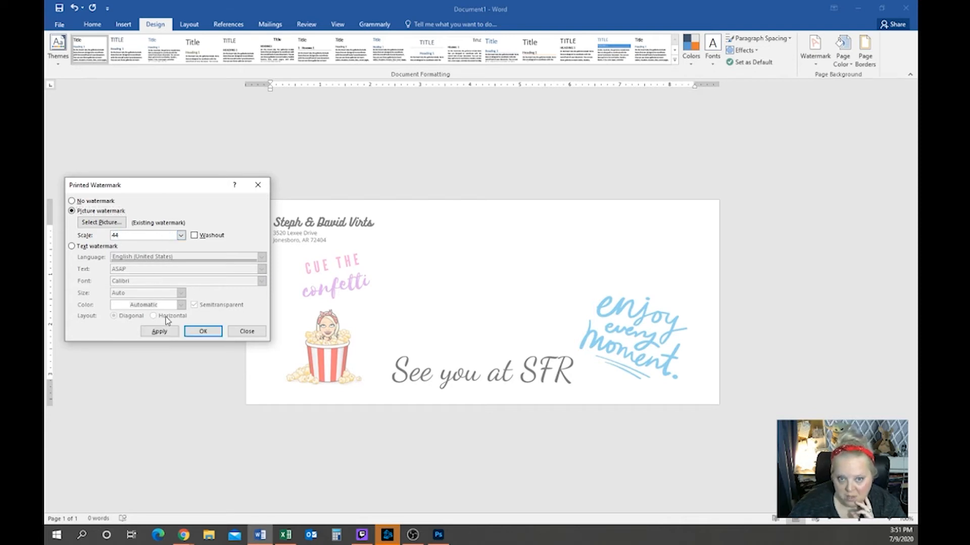
pyautogui.click(159, 332)
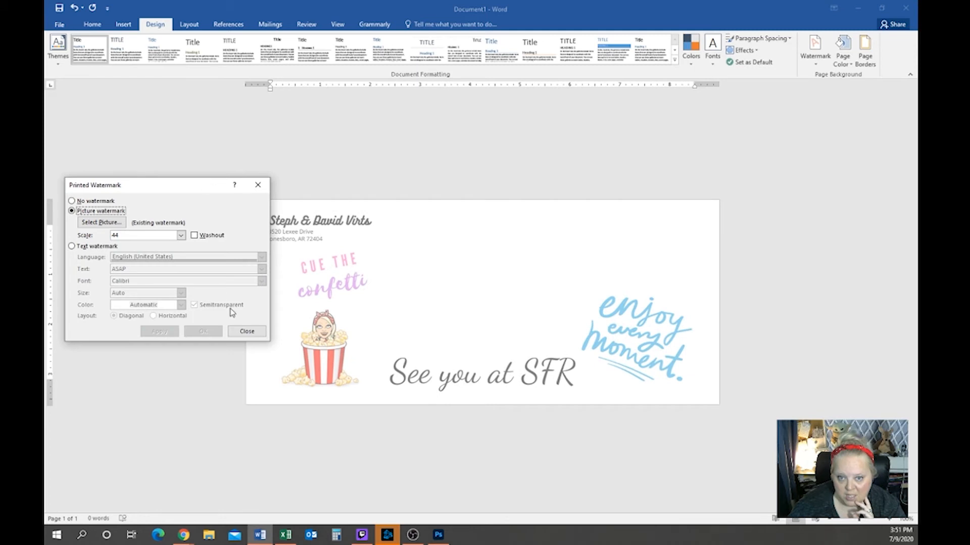
pyautogui.click(239, 333)
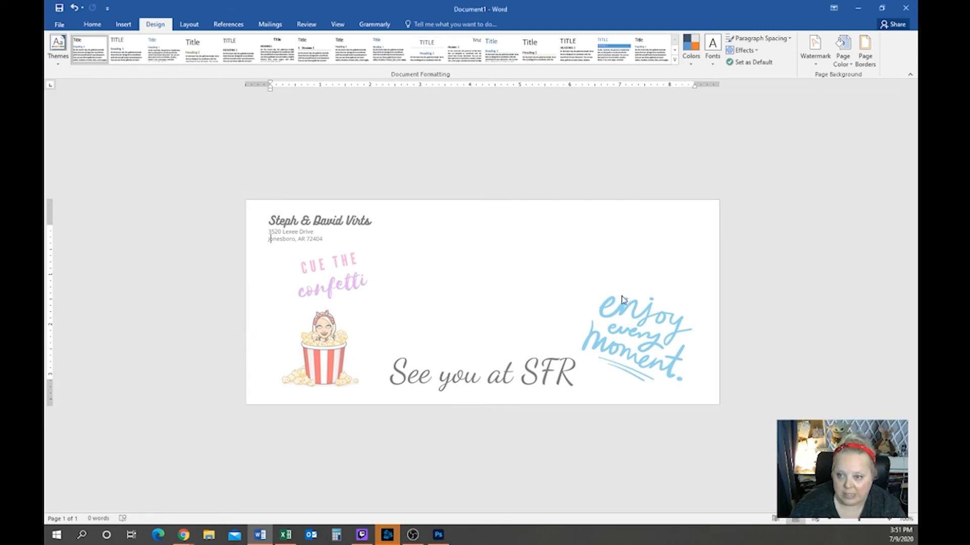
pyautogui.click(60, 24)
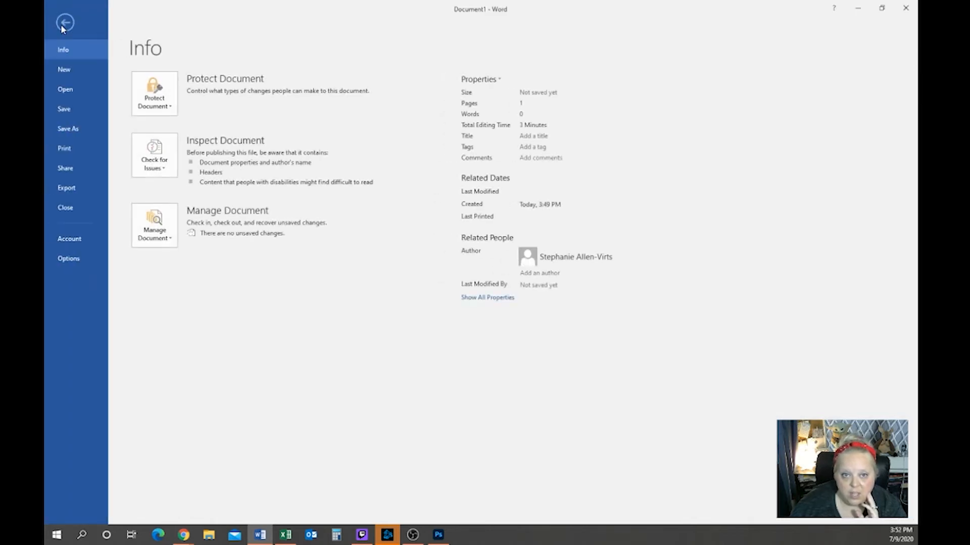
pyautogui.click(82, 150)
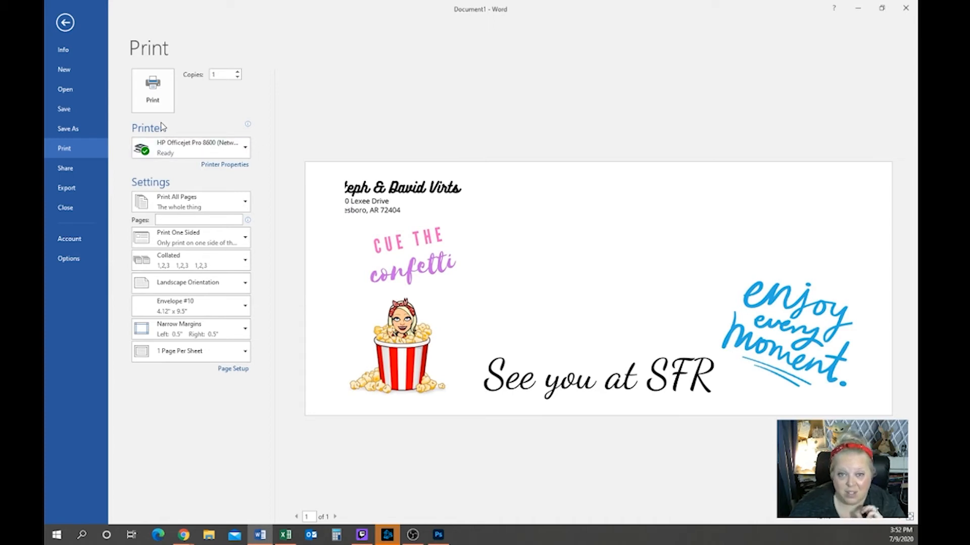
pyautogui.click(65, 22)
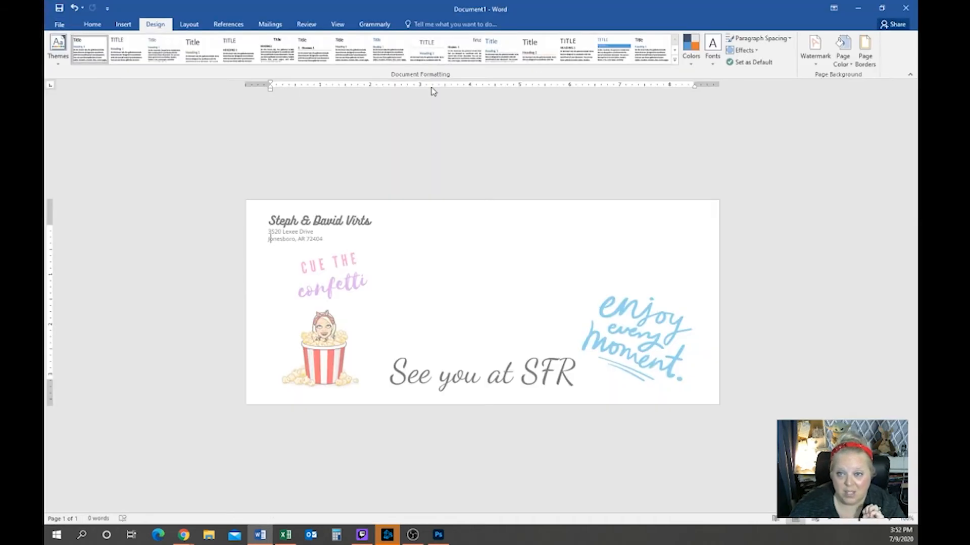
# Rescale the picture watermark from 44% to 40%, then open the File info page
pyautogui.click(815, 51)
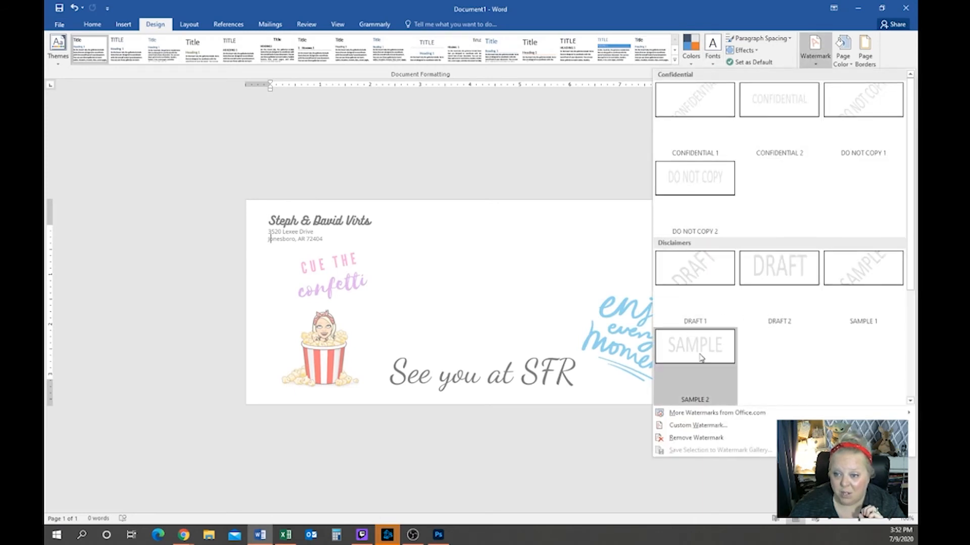
pyautogui.click(702, 426)
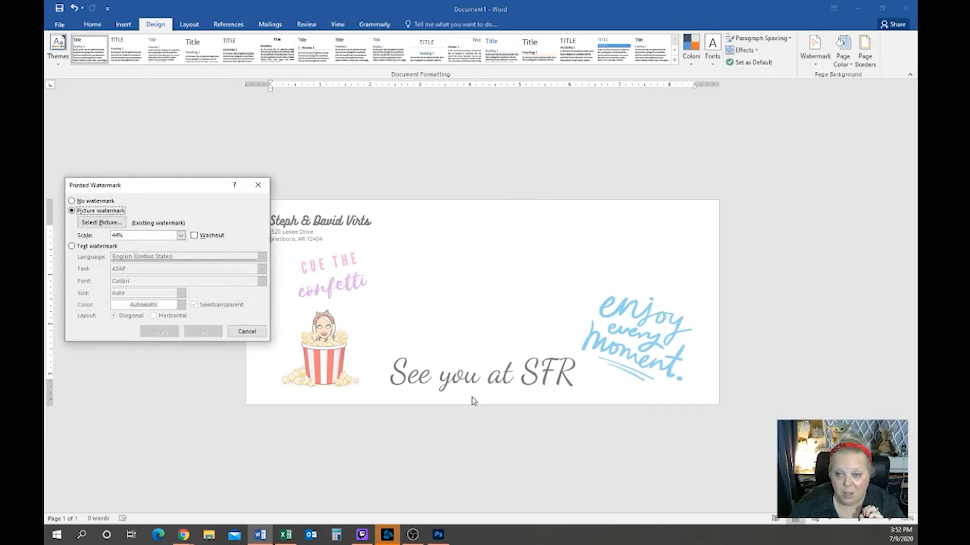
pyautogui.click(117, 235)
pyautogui.press('BackSpace')
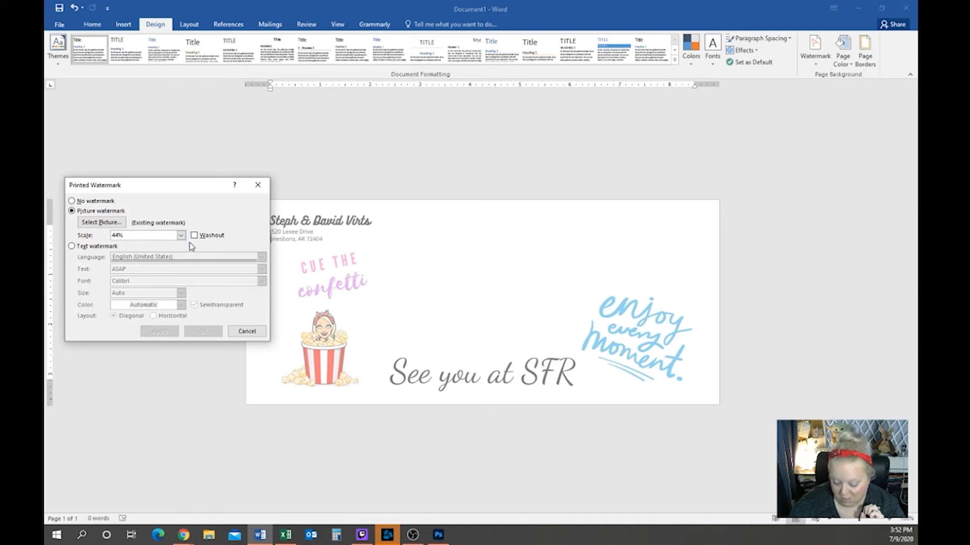
pyautogui.write('0')
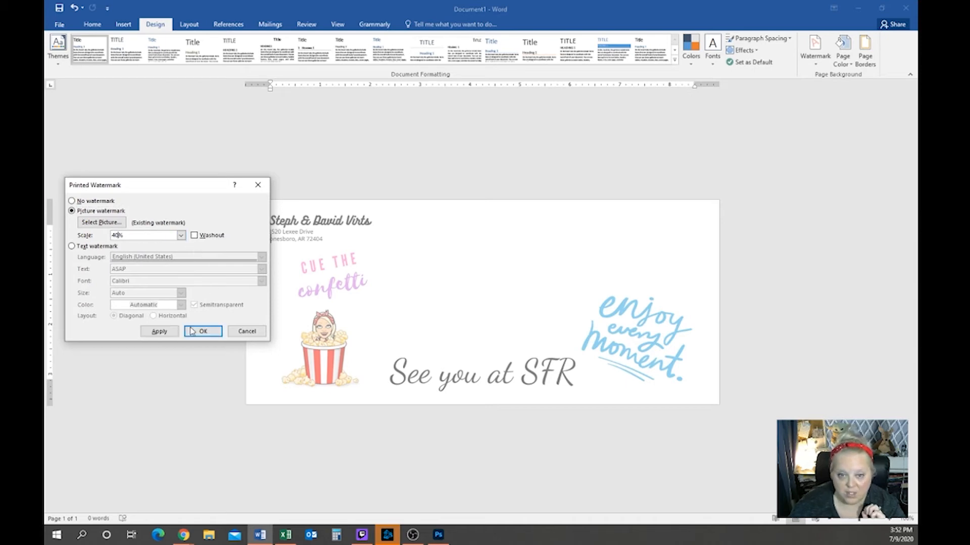
pyautogui.click(161, 333)
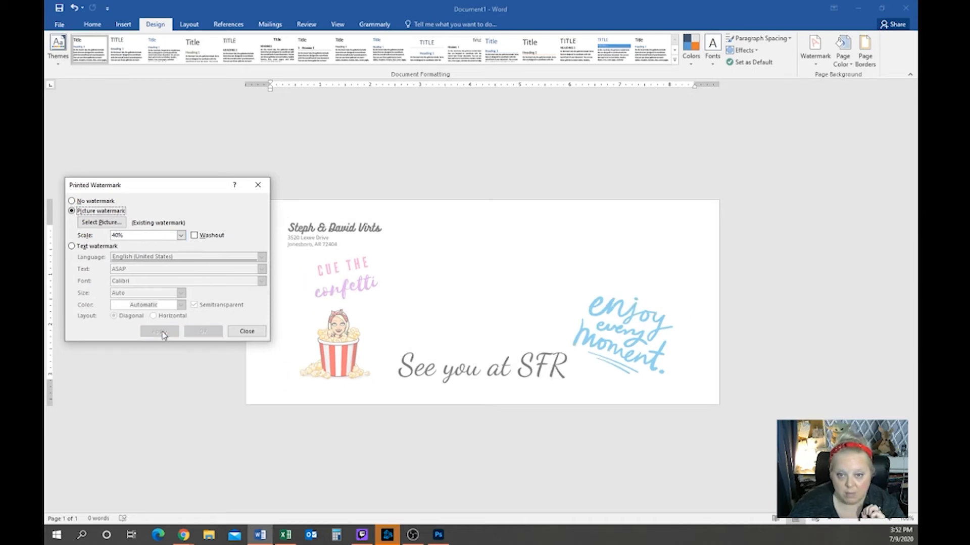
pyautogui.click(248, 331)
pyautogui.click(61, 25)
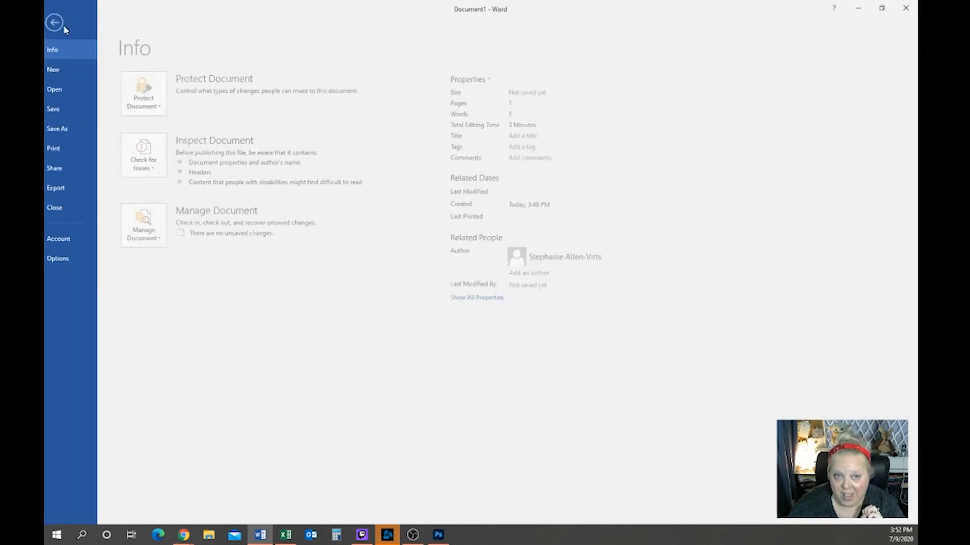
# Preview the envelope in Print, return to the document, and switch to Sample.xlsx in Excel
pyautogui.click(68, 151)
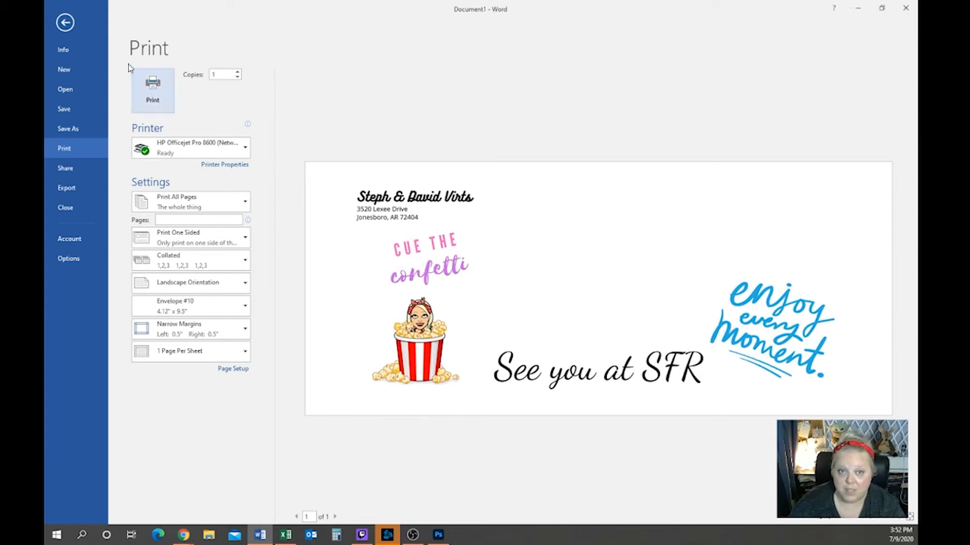
pyautogui.click(69, 22)
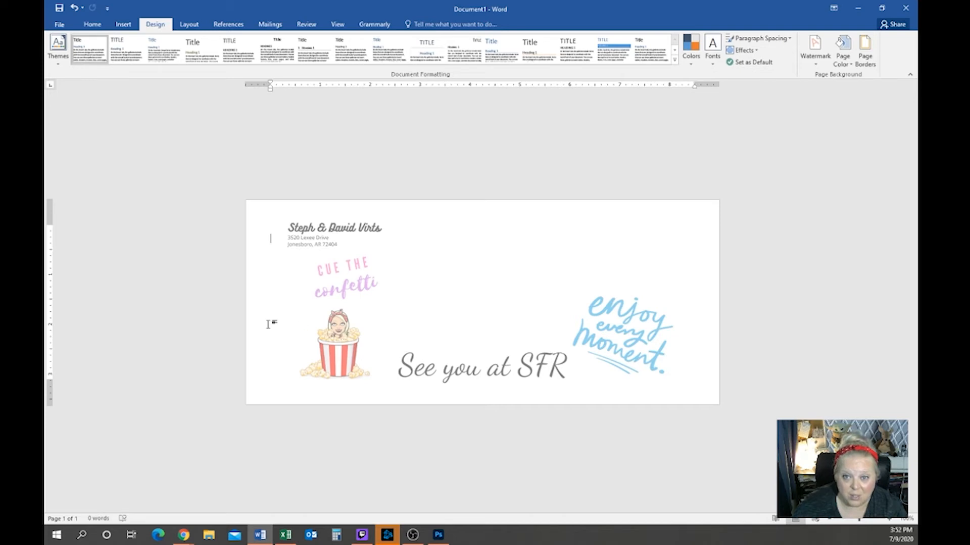
pyautogui.click(285, 535)
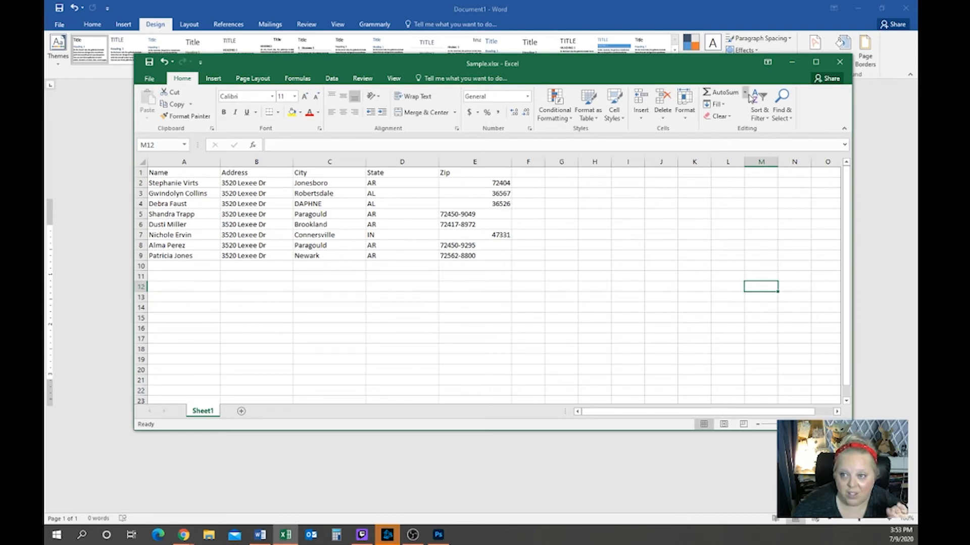
# Minimize Excel's Sample.xlsx window to get back to the Word envelope
pyautogui.click(799, 61)
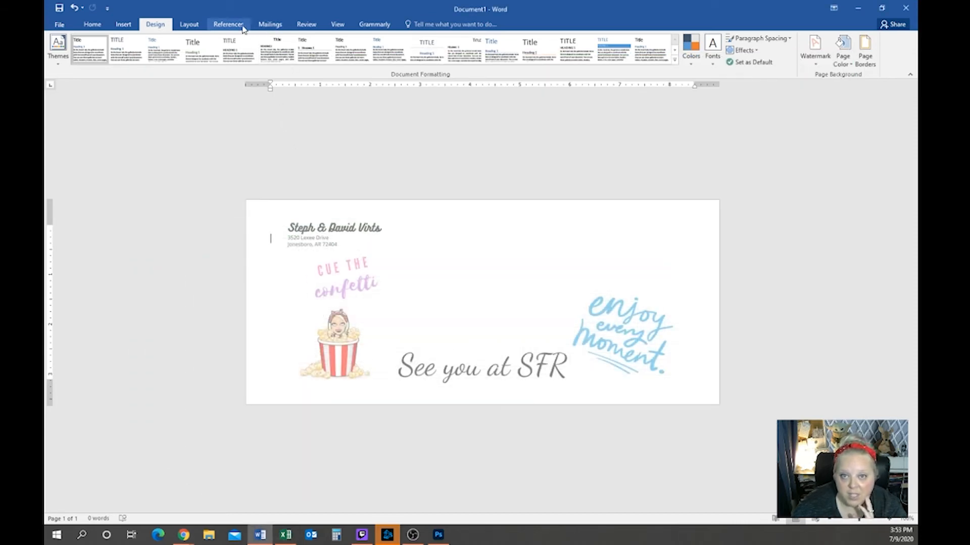
# Use Sheet1$ of Sample.xlsx in the SFR folder as the envelope's existing recipient list
pyautogui.click(270, 24)
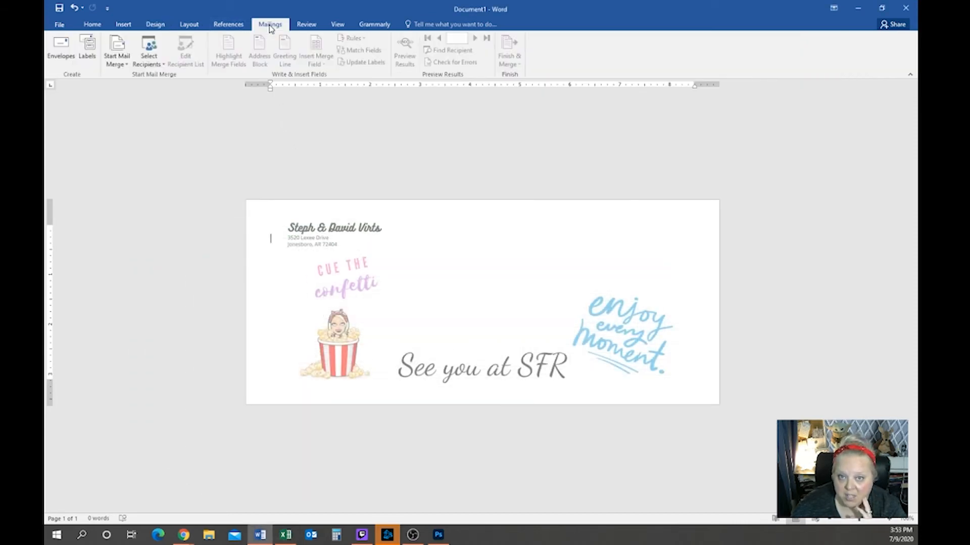
pyautogui.click(126, 67)
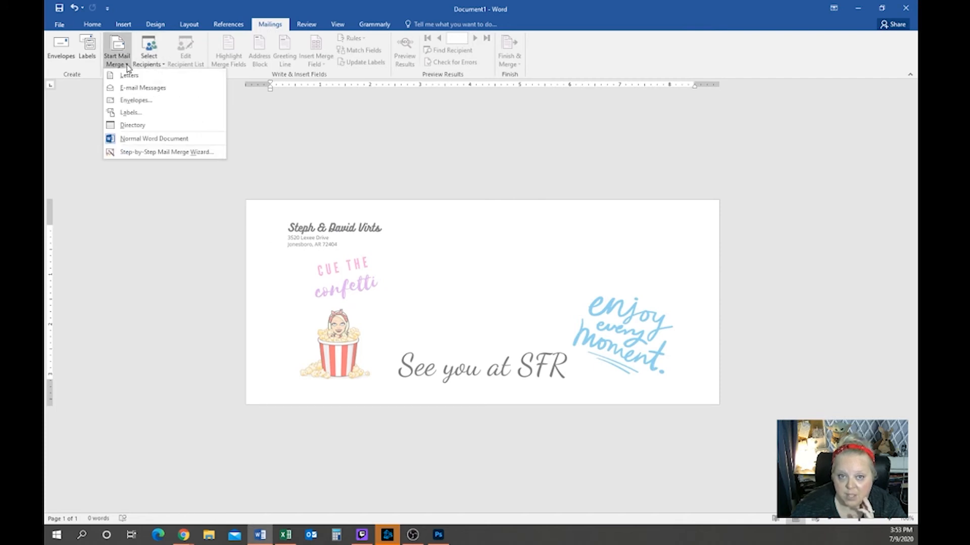
pyautogui.click(149, 63)
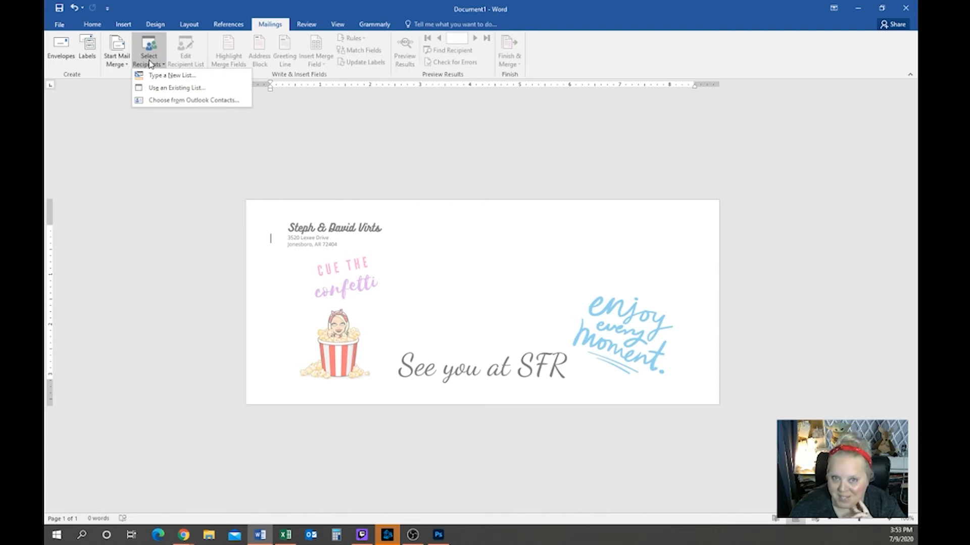
pyautogui.click(164, 89)
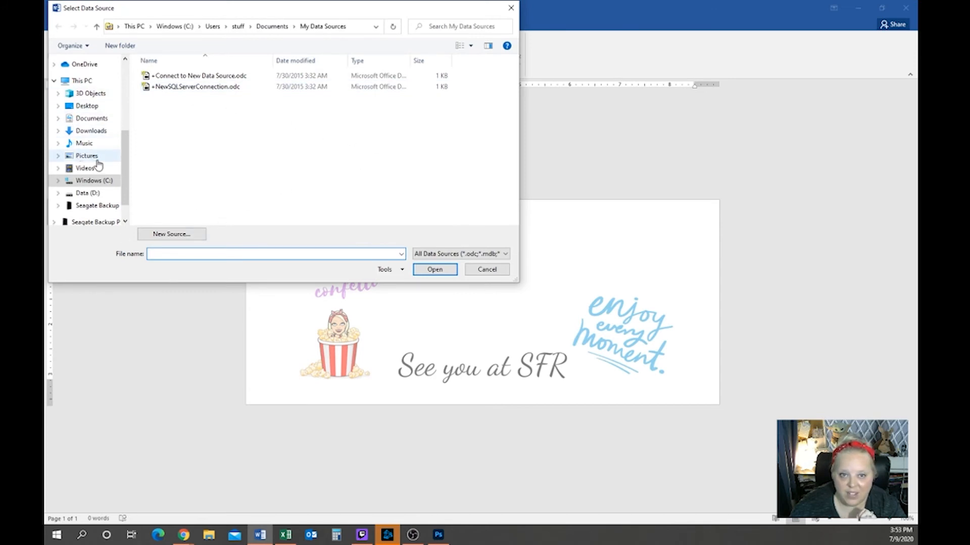
pyautogui.scroll(2, 96, 156)
pyautogui.scroll(1, 97, 154)
pyautogui.click(81, 97)
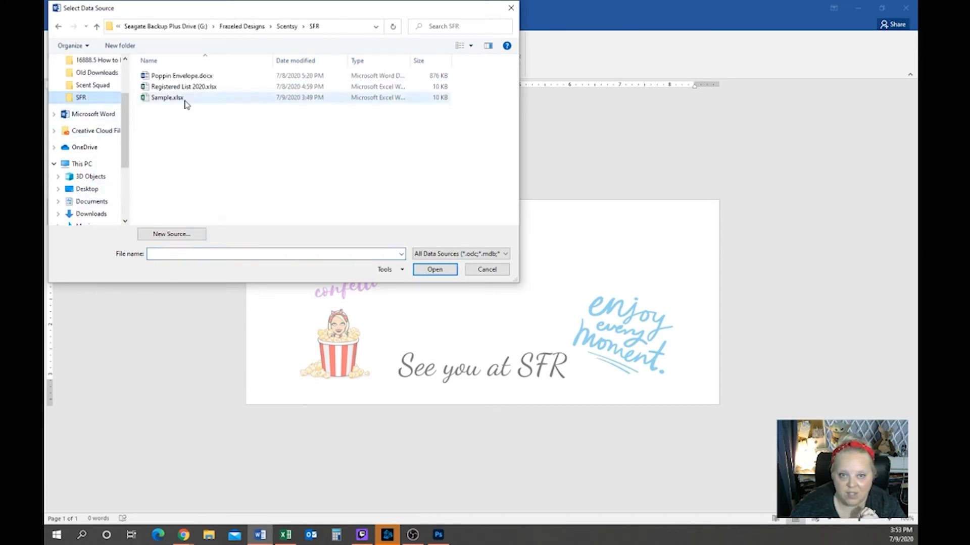
pyautogui.click(168, 97)
pyautogui.click(422, 271)
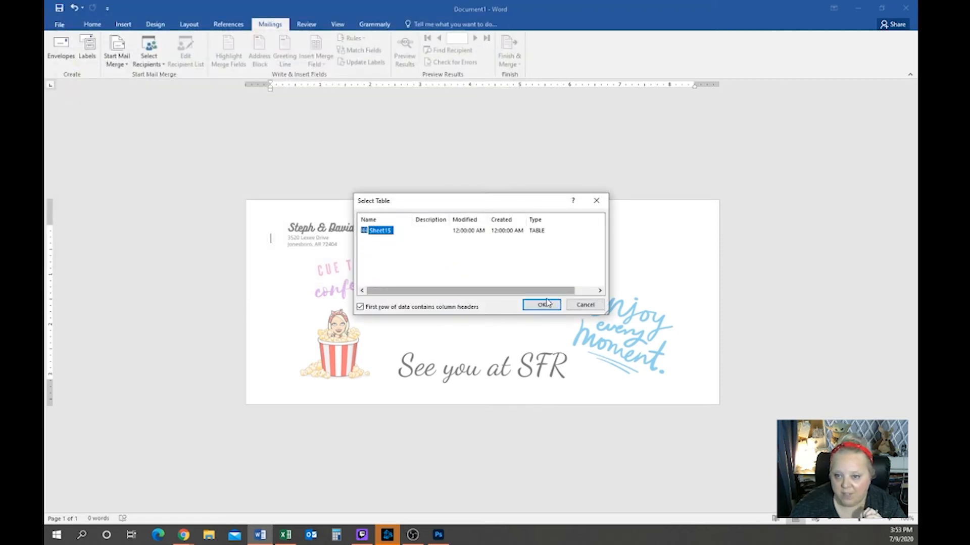
pyautogui.click(548, 307)
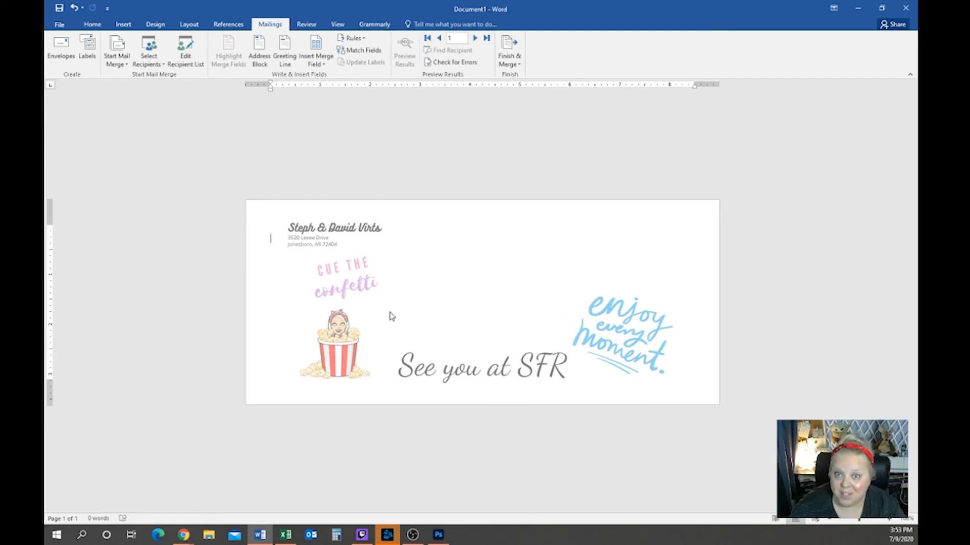
# Insert the «Name» merge field mid-envelope and start a new line beneath it
pyautogui.tripleClick(410, 269)
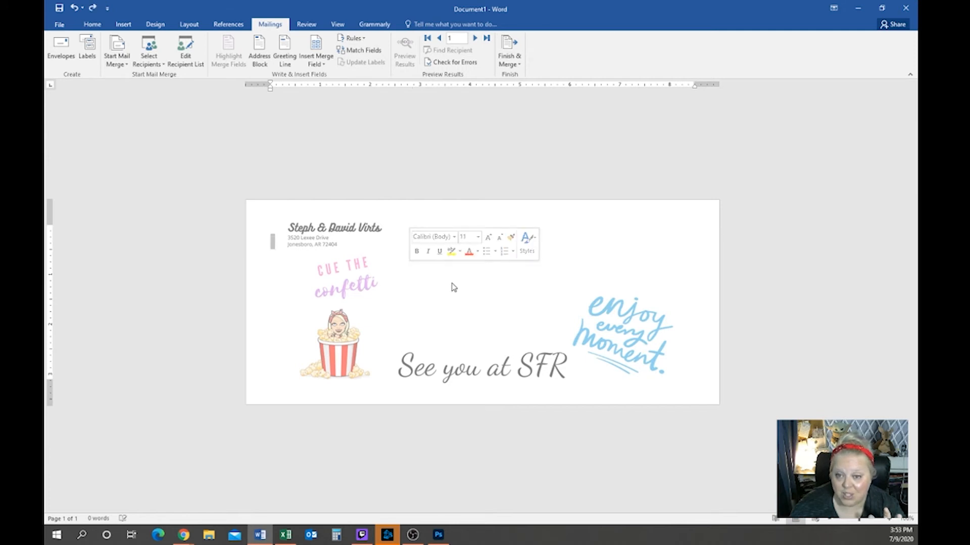
pyautogui.doubleClick(410, 270)
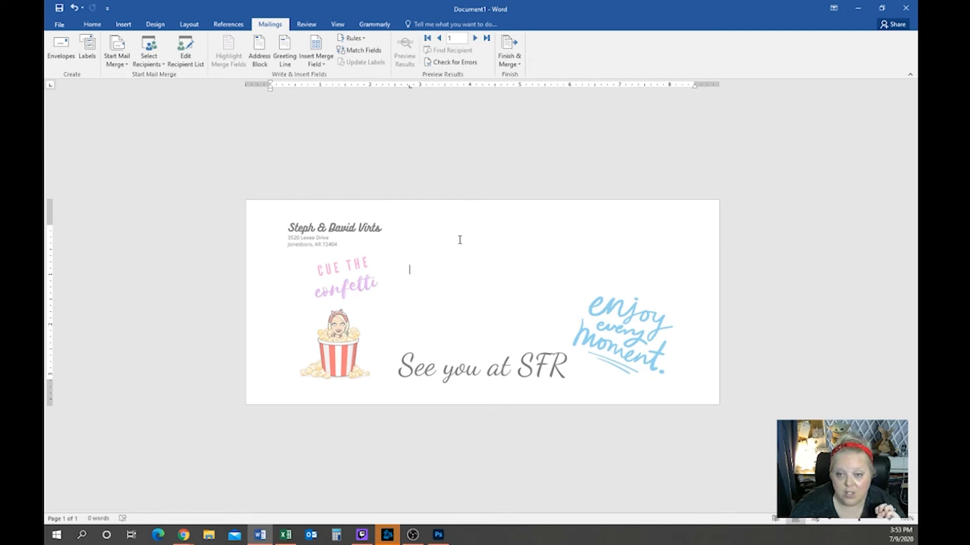
pyautogui.click(320, 64)
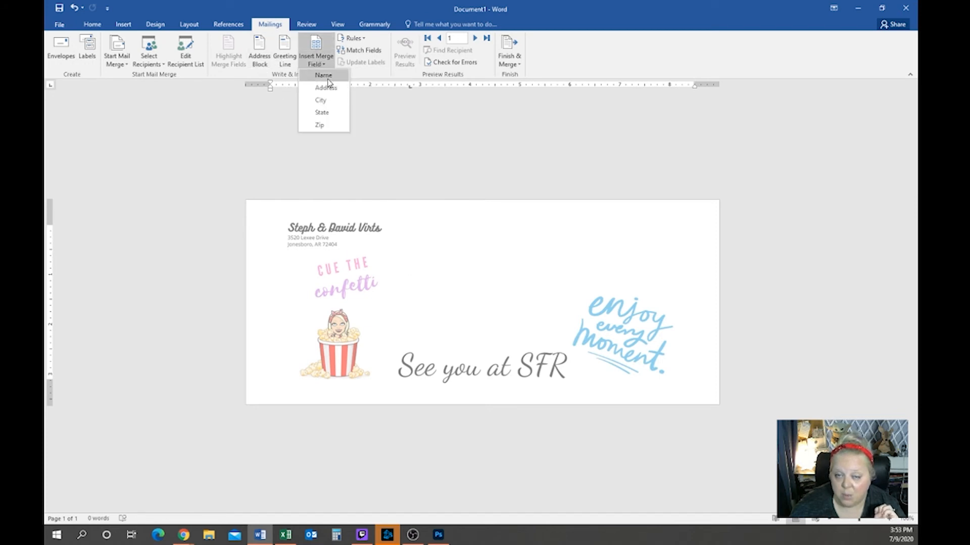
pyautogui.click(327, 77)
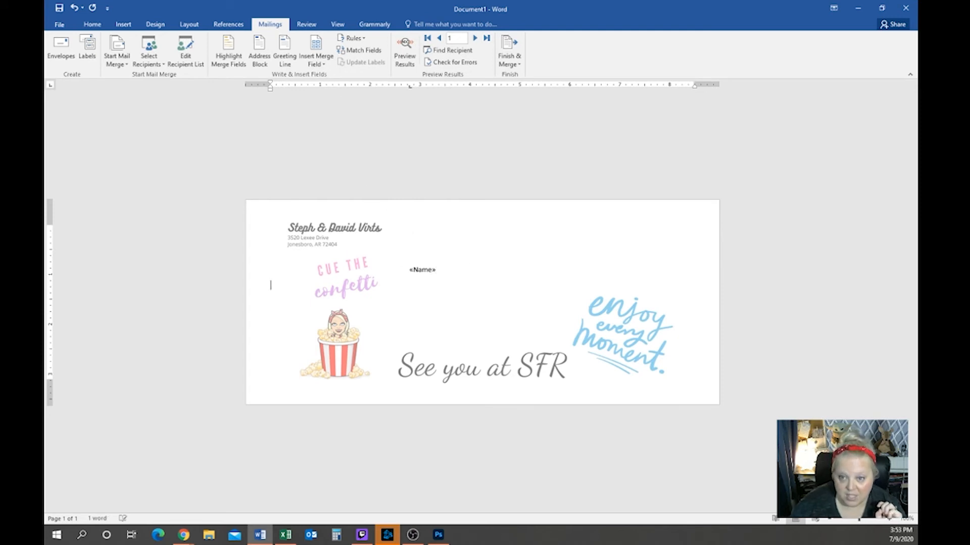
pyautogui.press('Return')
pyautogui.doubleClick(407, 283)
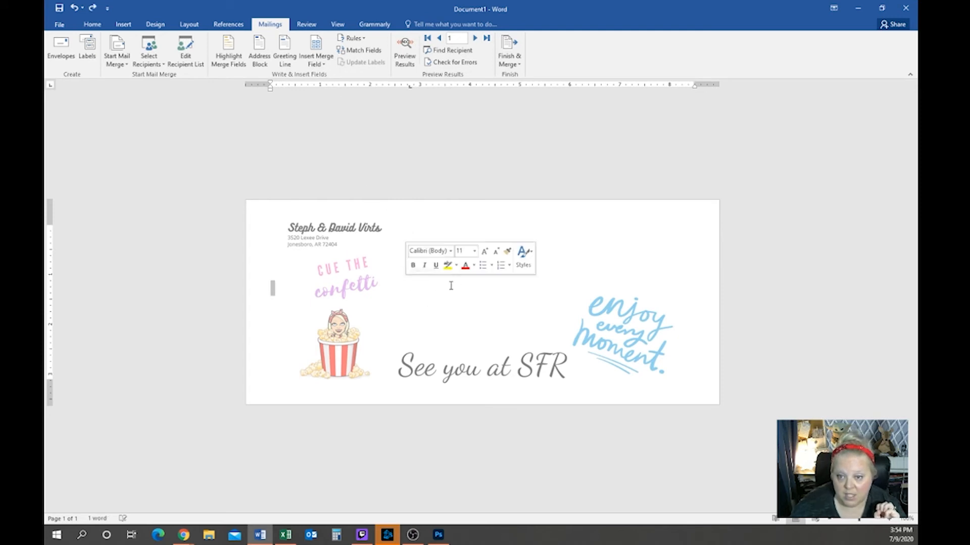
pyautogui.click(407, 283)
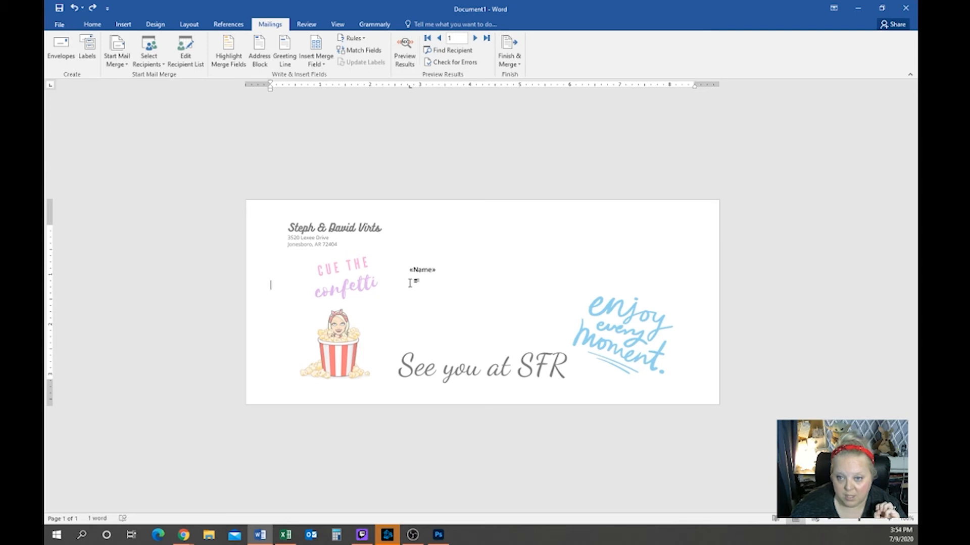
# Add «Address» on the second line and «City», «State», «Zip» on the third
pyautogui.click(316, 61)
pyautogui.click(326, 88)
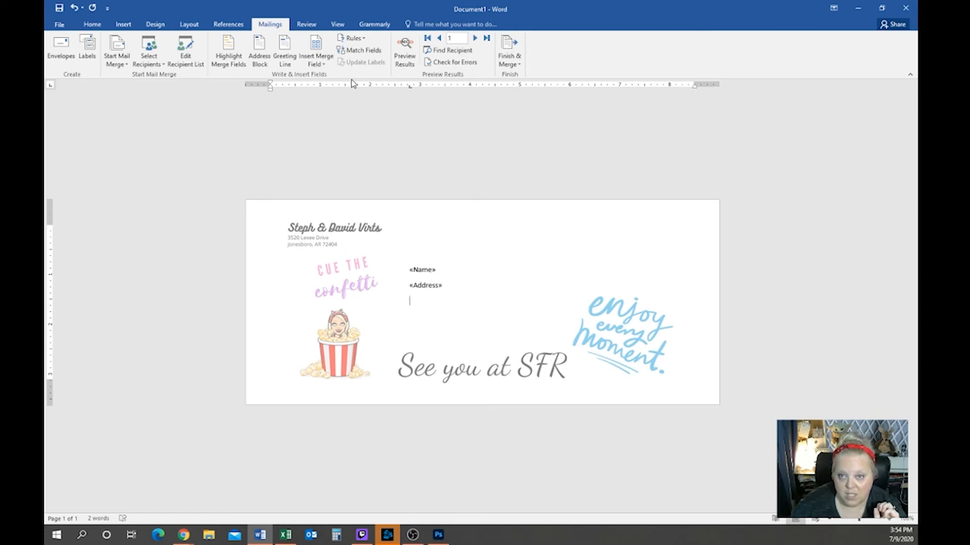
pyautogui.click(321, 64)
pyautogui.click(338, 102)
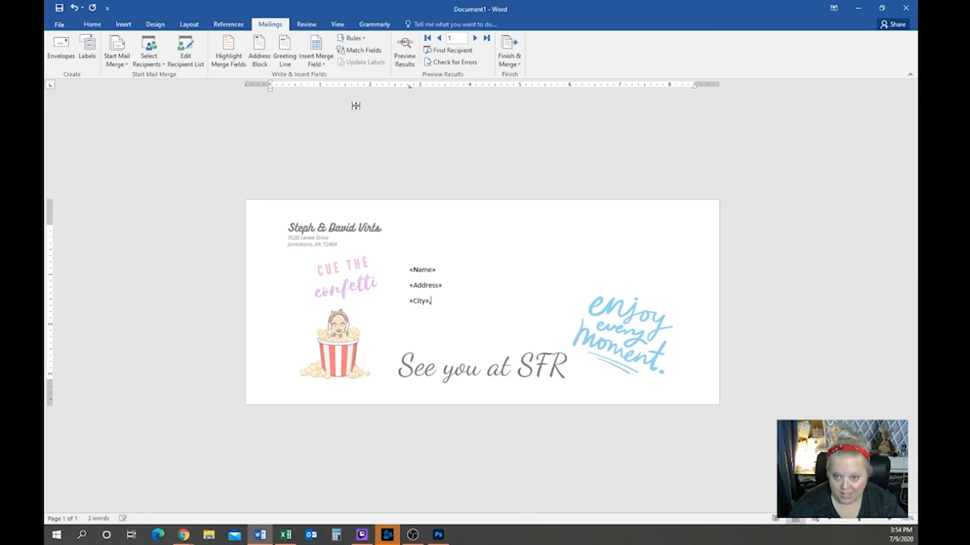
pyautogui.click(318, 63)
pyautogui.click(322, 112)
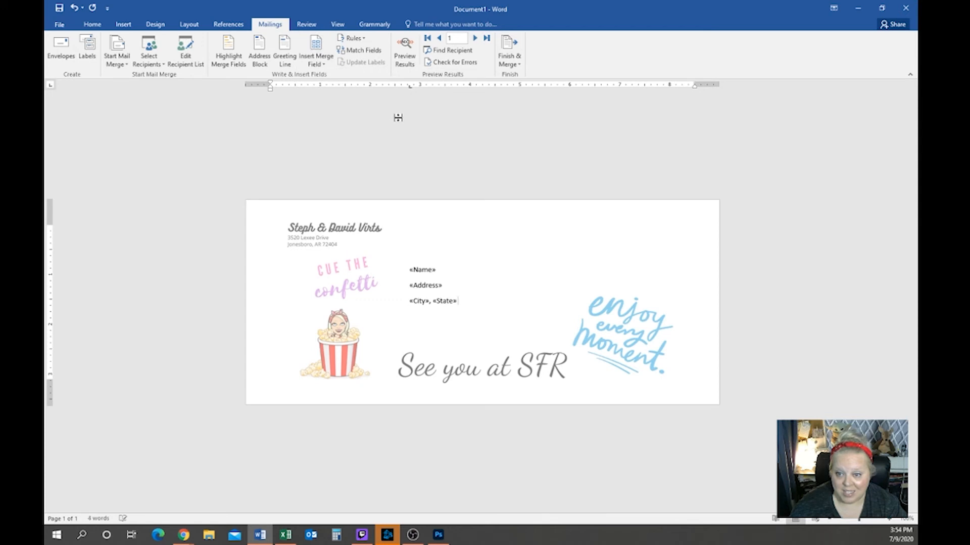
pyautogui.click(317, 63)
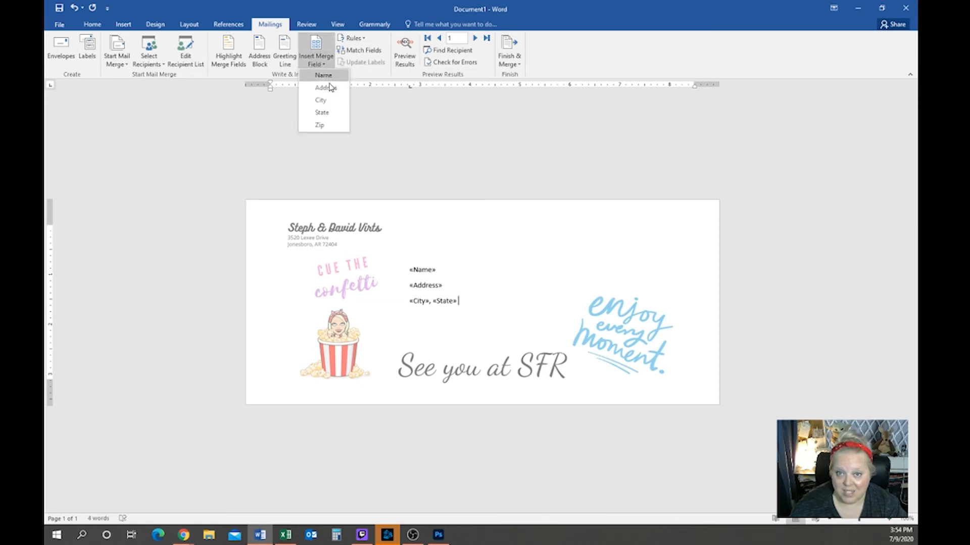
pyautogui.click(338, 126)
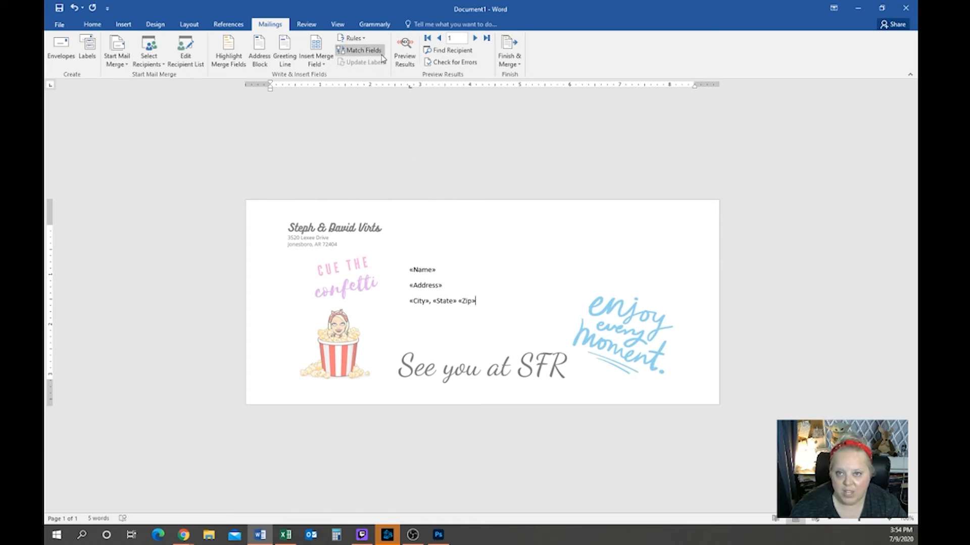
# Preview the first recipient's address and apply No Spacing to all three lines
pyautogui.click(403, 61)
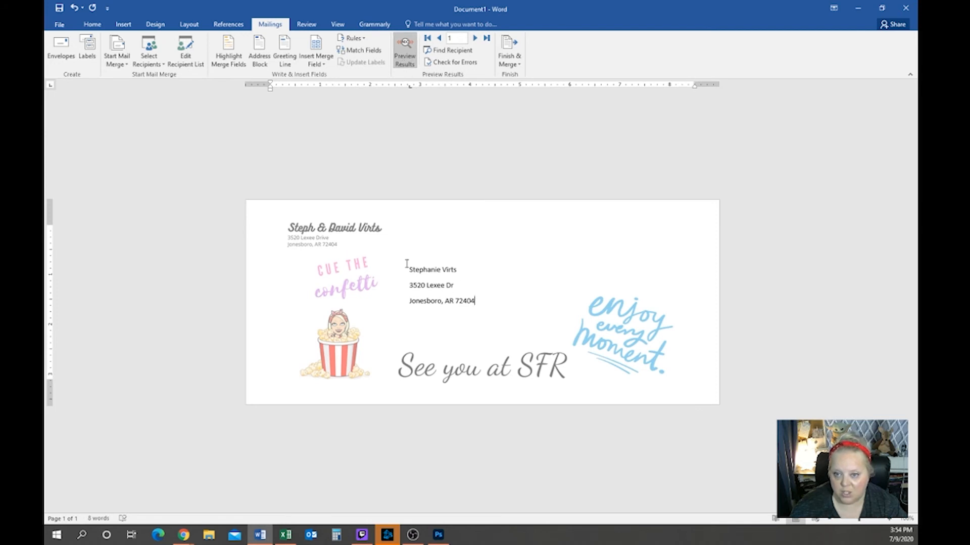
pyautogui.click(92, 26)
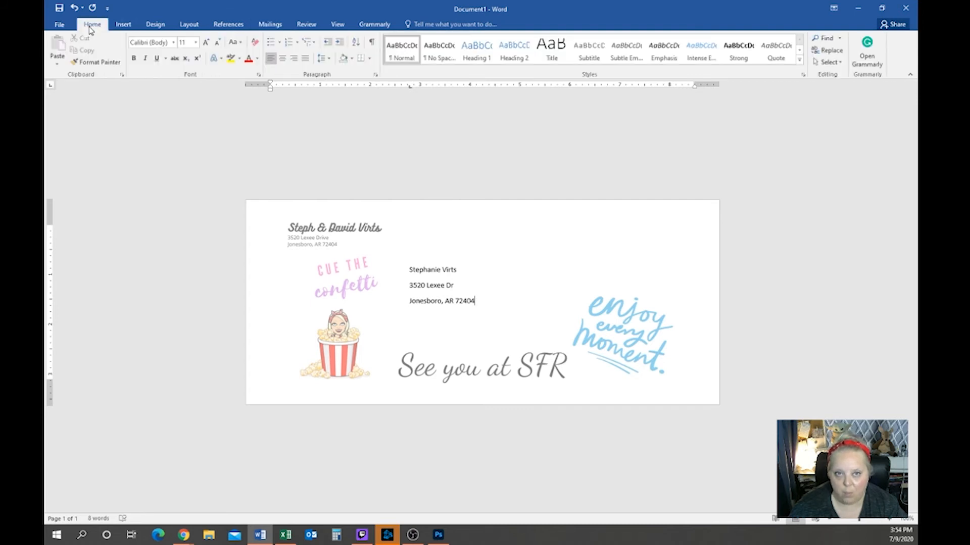
pyautogui.hotkey('ctrl', 'a')
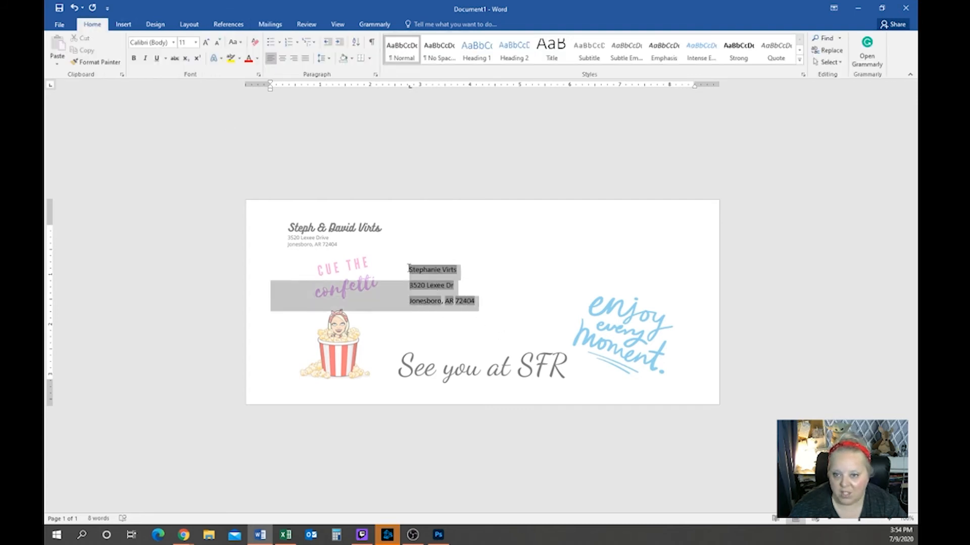
pyautogui.click(439, 51)
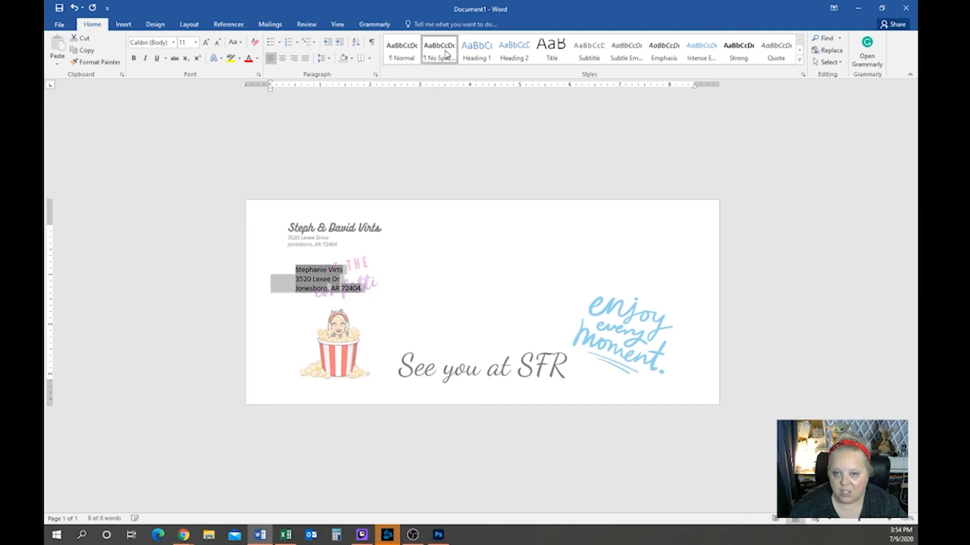
# Indent the name line with Tab and stack the street and city lines beneath it
pyautogui.click(293, 271)
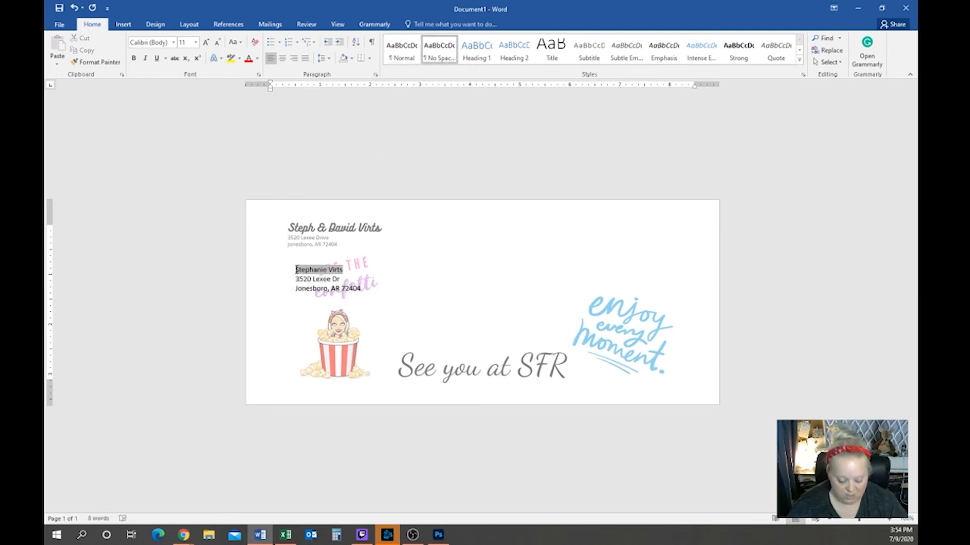
pyautogui.press('Tab')
pyautogui.press('Tab')
pyautogui.press('Tab')
pyautogui.press('Tab')
pyautogui.press('Tab')
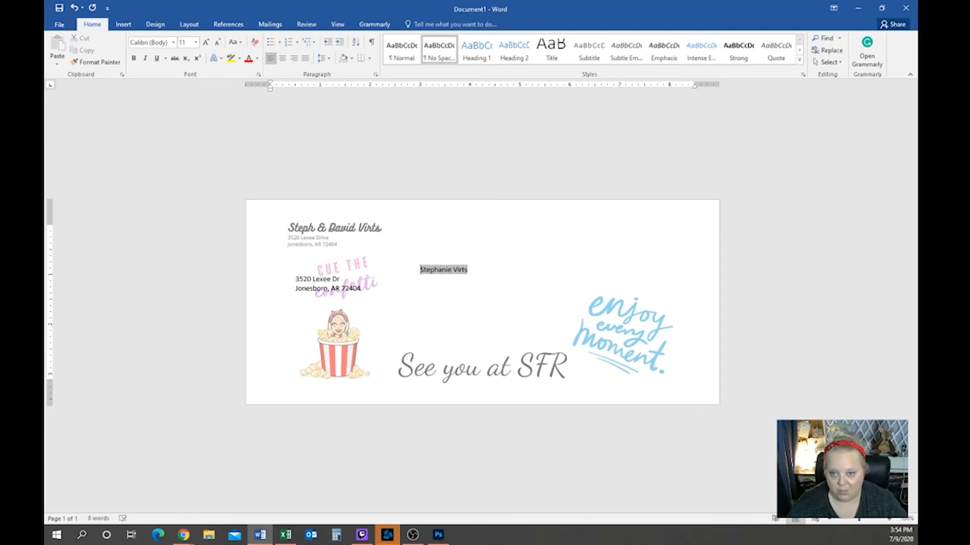
pyautogui.moveTo(297, 279); pyautogui.dragTo(420, 279)
pyautogui.moveTo(293, 289); pyautogui.dragTo(415, 271)
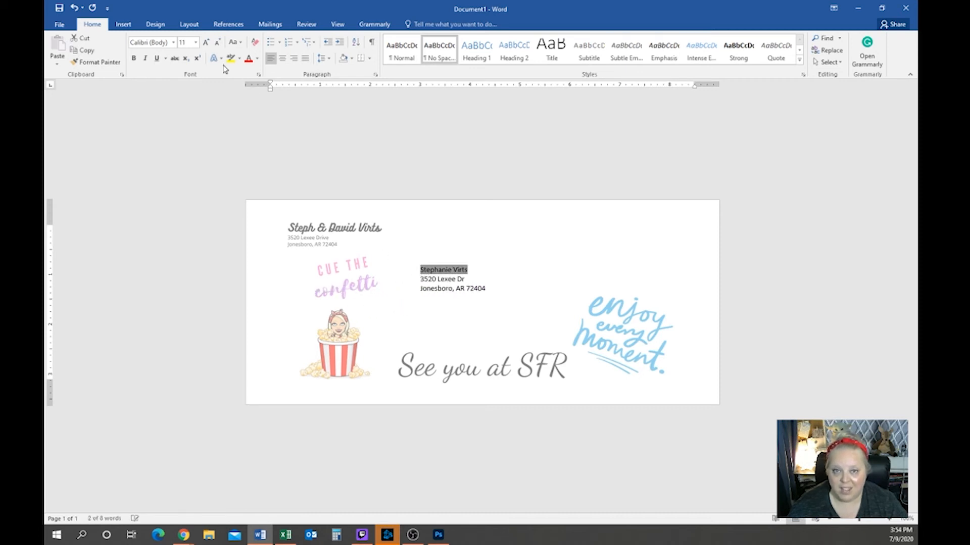
# Try Budmo Jiggler at 26 pt on the recipient name
pyautogui.click(173, 42)
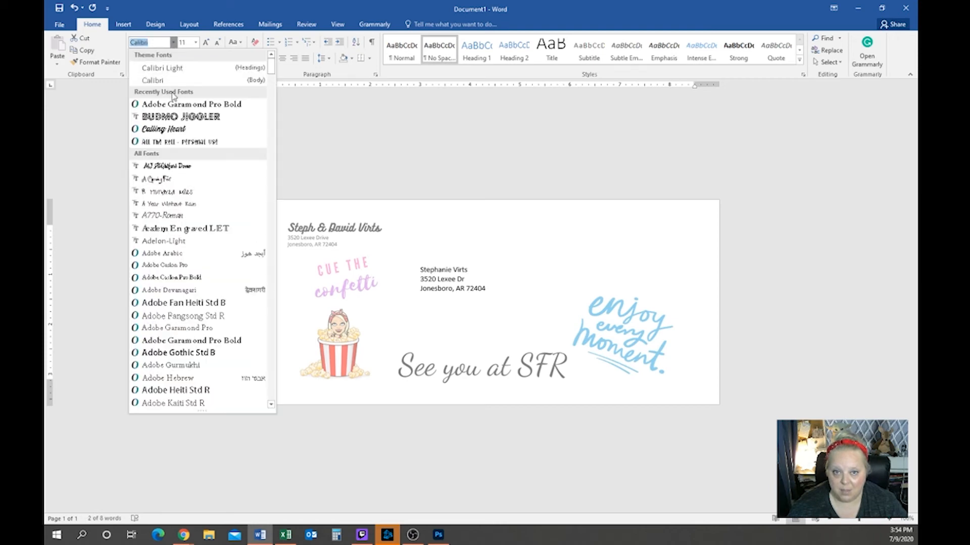
pyautogui.click(172, 119)
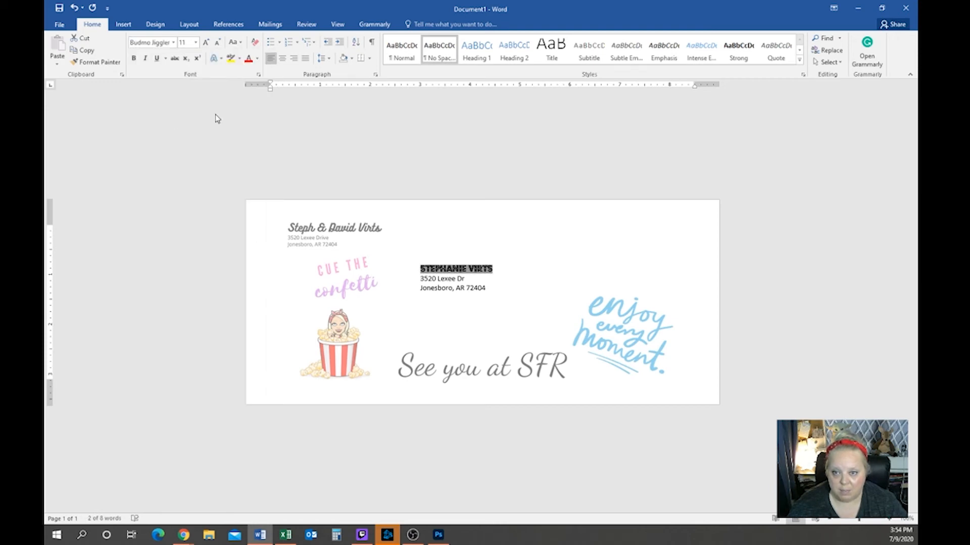
pyautogui.click(195, 42)
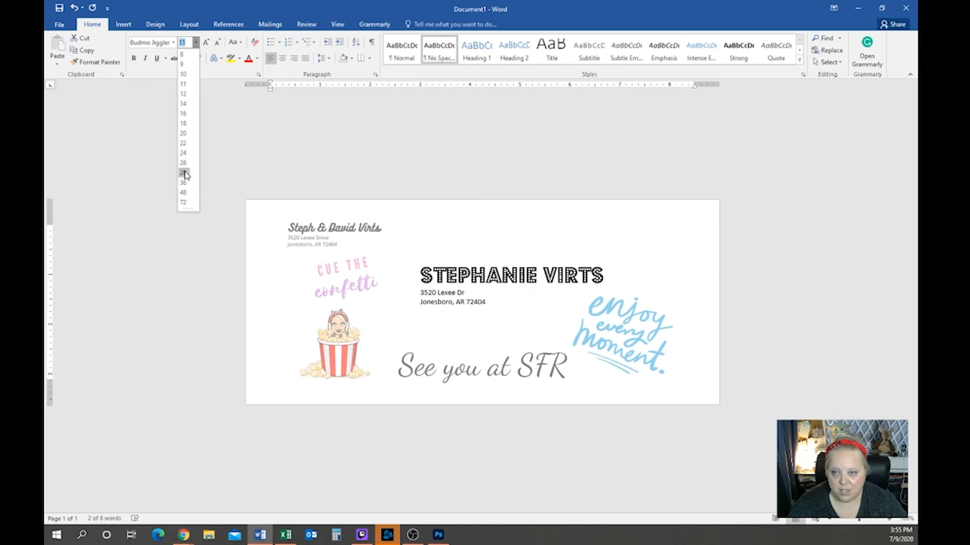
pyautogui.click(183, 163)
# Set the address lines to Adobe Garamond Pro Bold at 18 pt
pyautogui.doubleClick(490, 302)
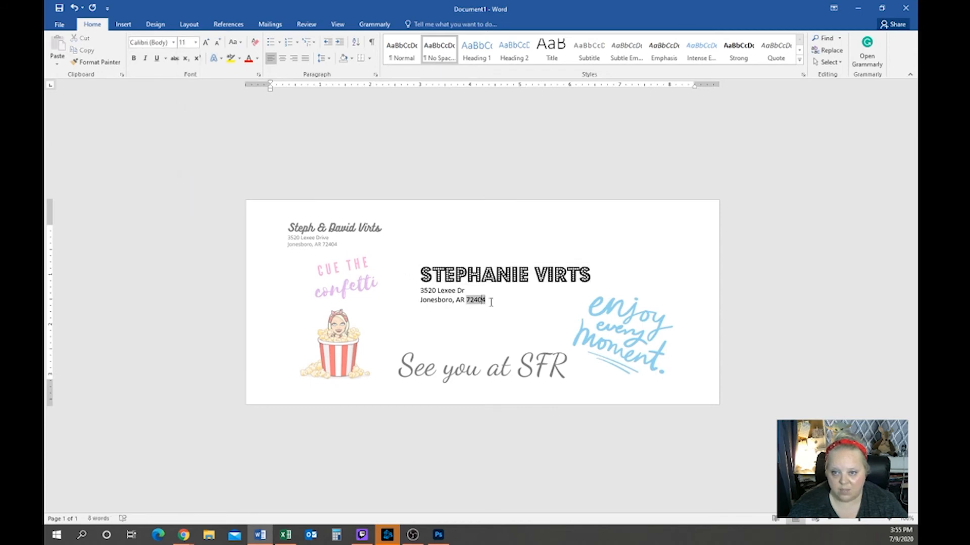
pyautogui.click(486, 300)
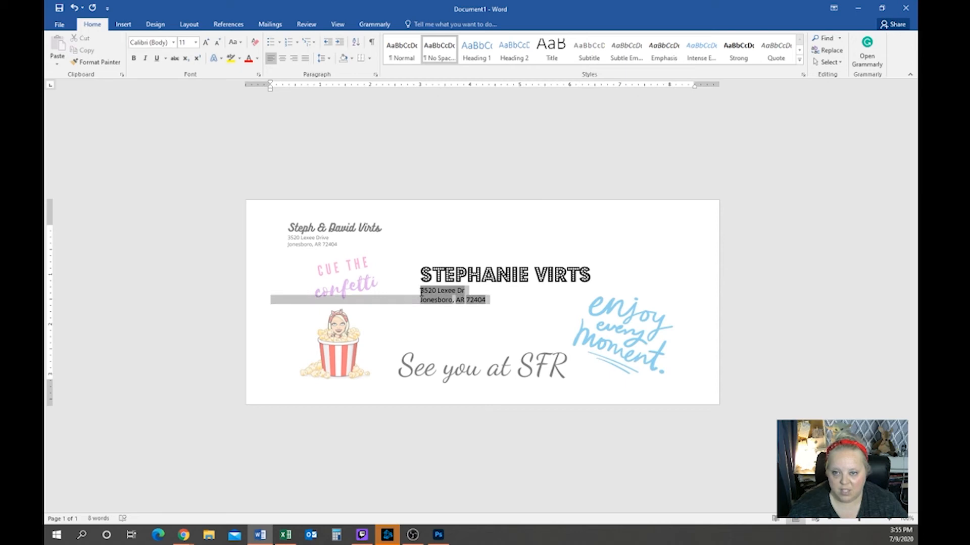
pyautogui.click(175, 43)
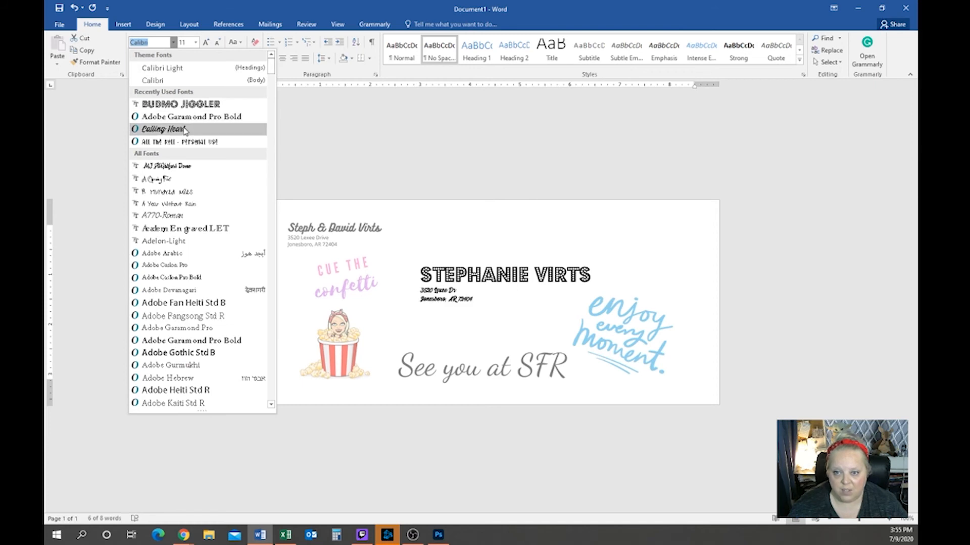
pyautogui.click(188, 117)
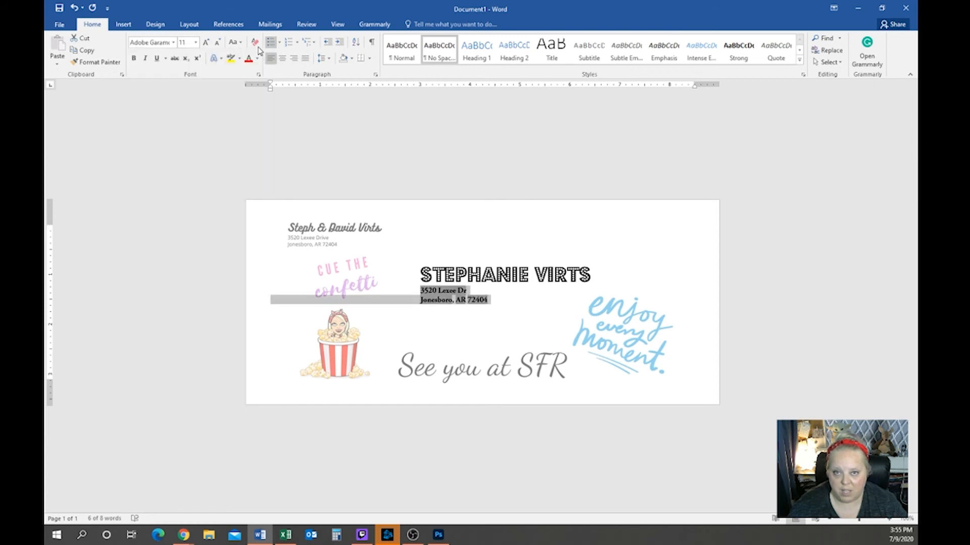
pyautogui.click(196, 43)
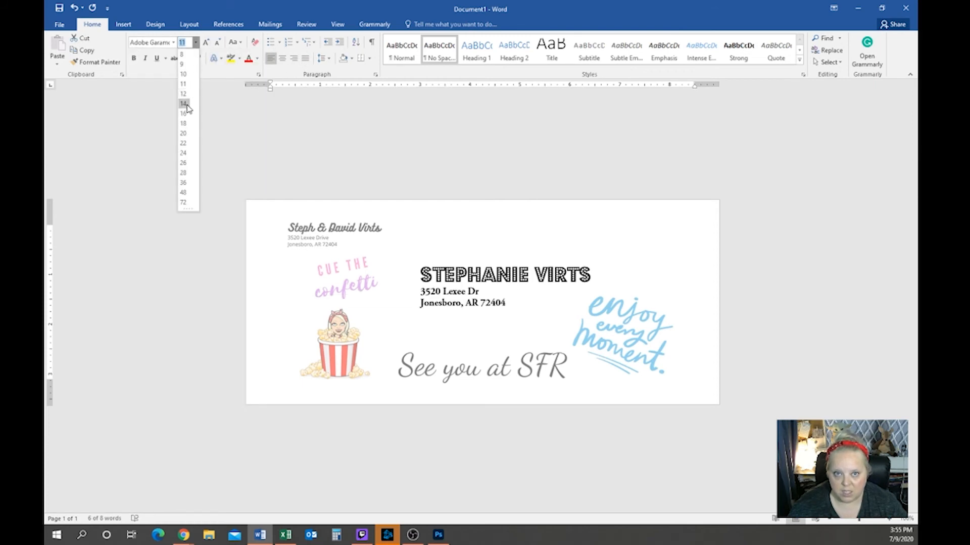
pyautogui.click(187, 124)
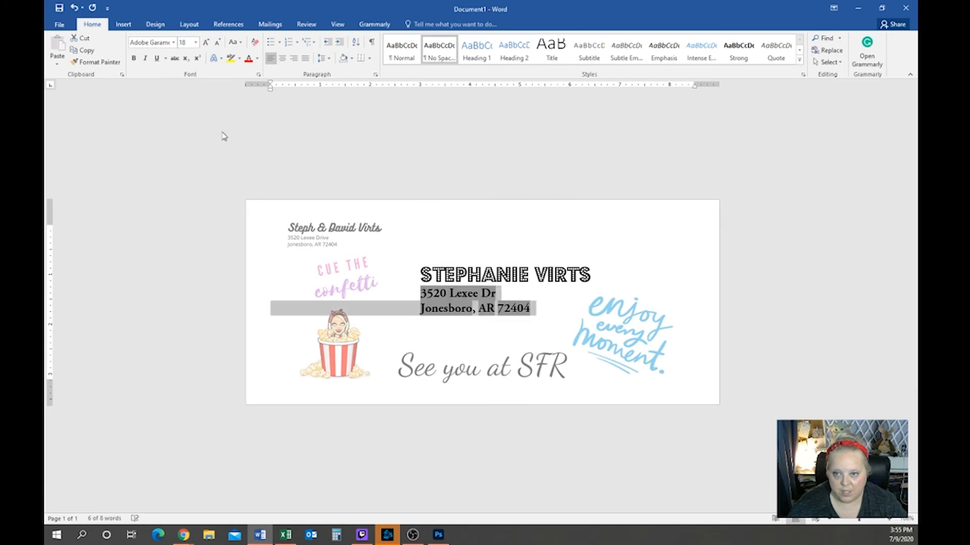
pyautogui.click(604, 266)
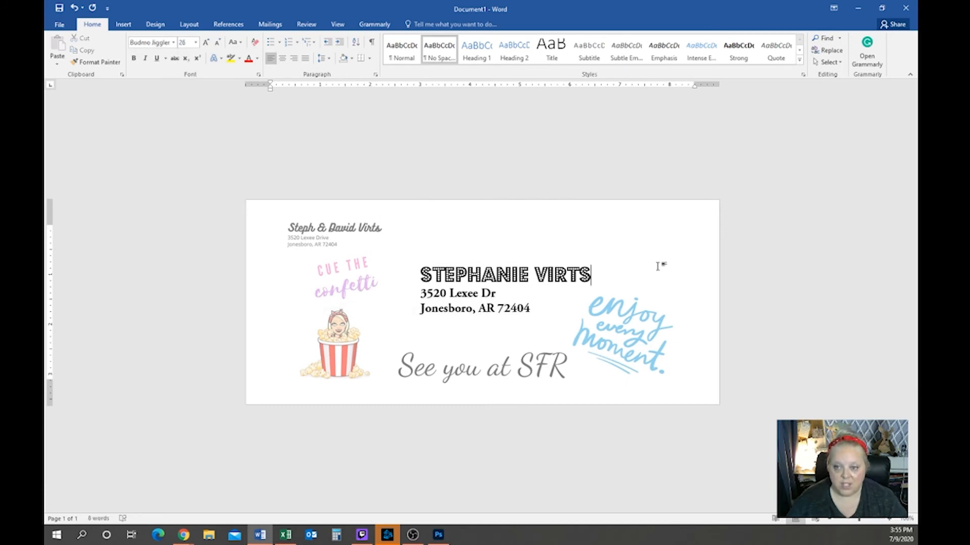
# Try A Charming Font at 48 pt on the recipient name
pyautogui.moveTo(605, 279); pyautogui.dragTo(395, 277)
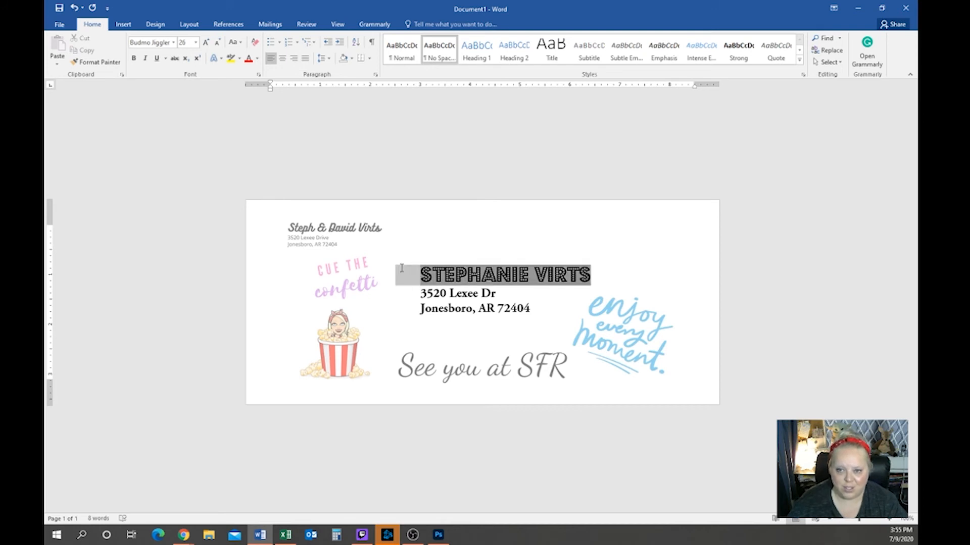
pyautogui.click(173, 43)
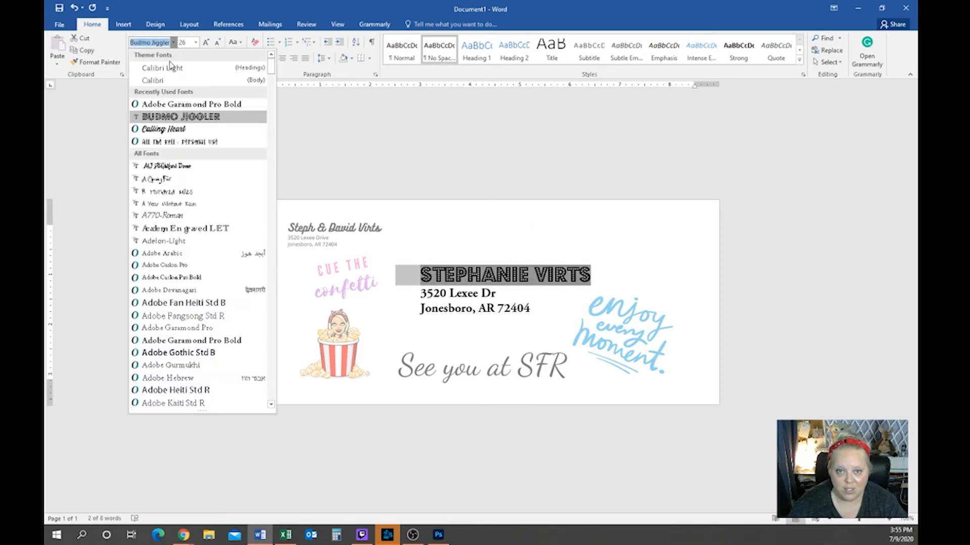
pyautogui.click(177, 180)
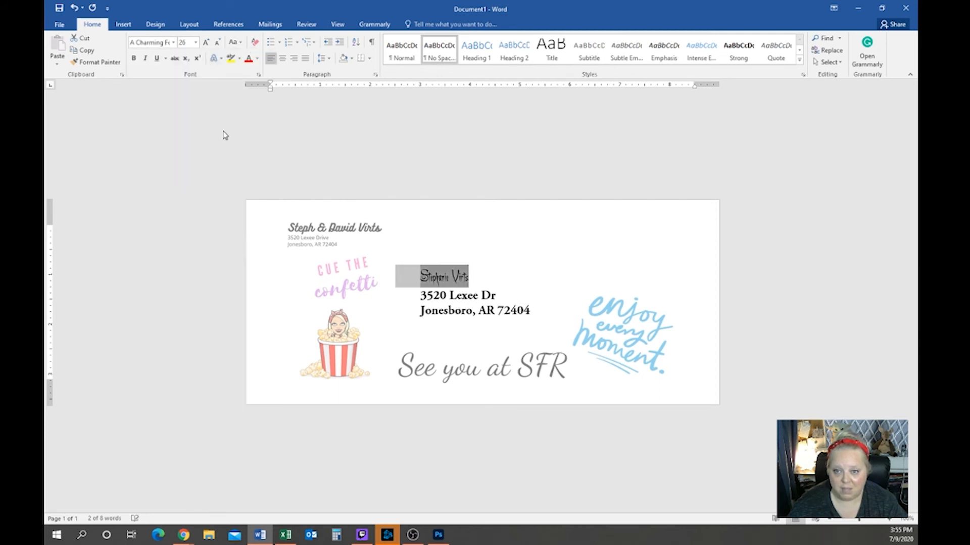
pyautogui.click(196, 45)
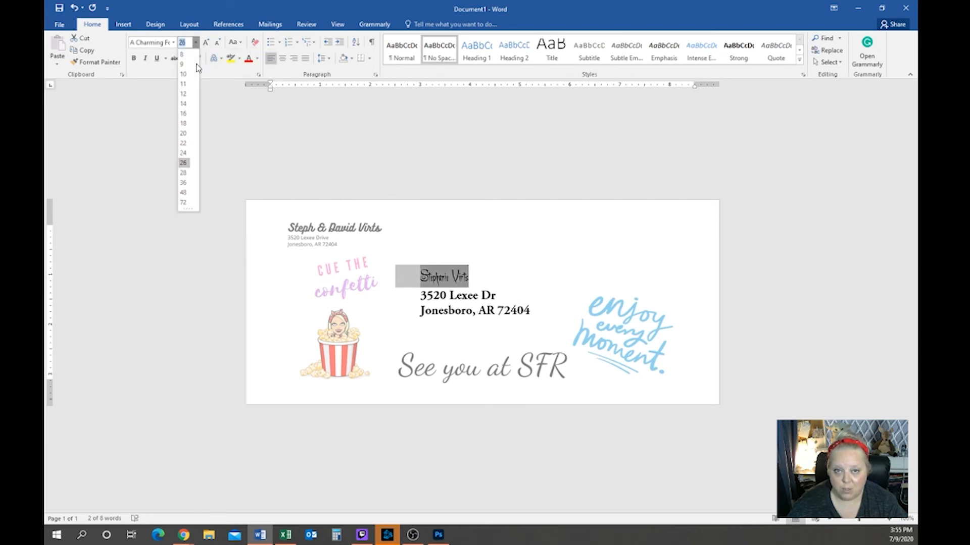
pyautogui.click(183, 193)
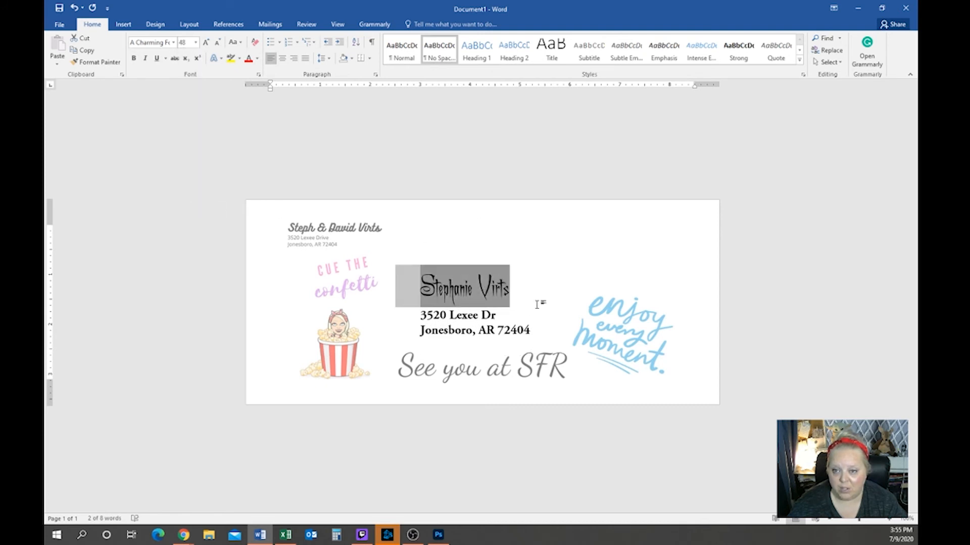
pyautogui.click(534, 282)
pyautogui.moveTo(510, 286); pyautogui.dragTo(396, 287)
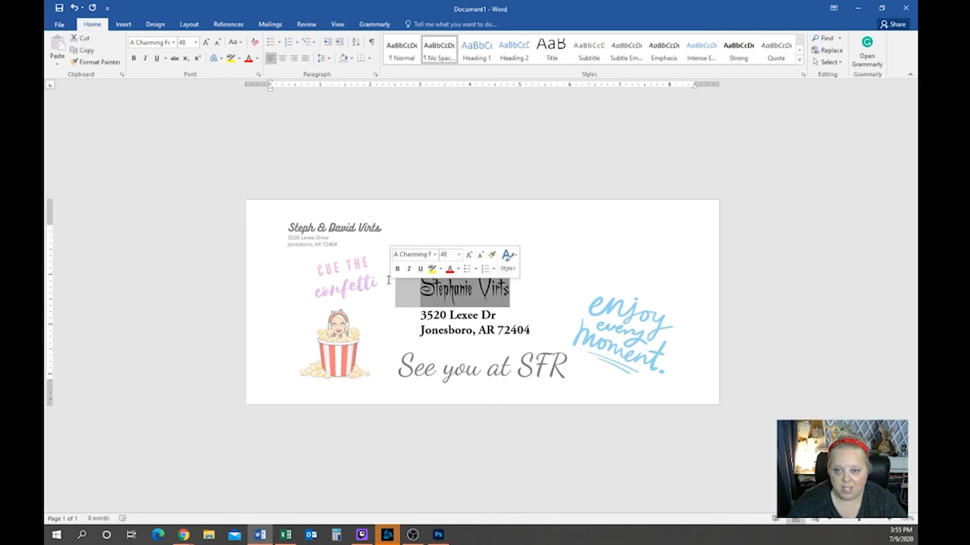
pyautogui.click(173, 43)
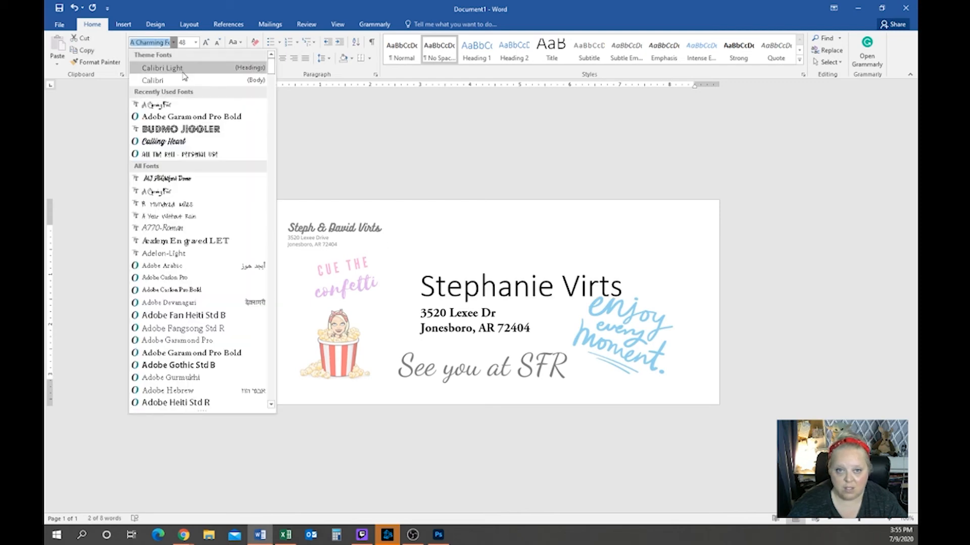
# Return the name to Budmo Jiggler, trim STEPHANIE to STEPH, and size it 36 pt
pyautogui.click(180, 129)
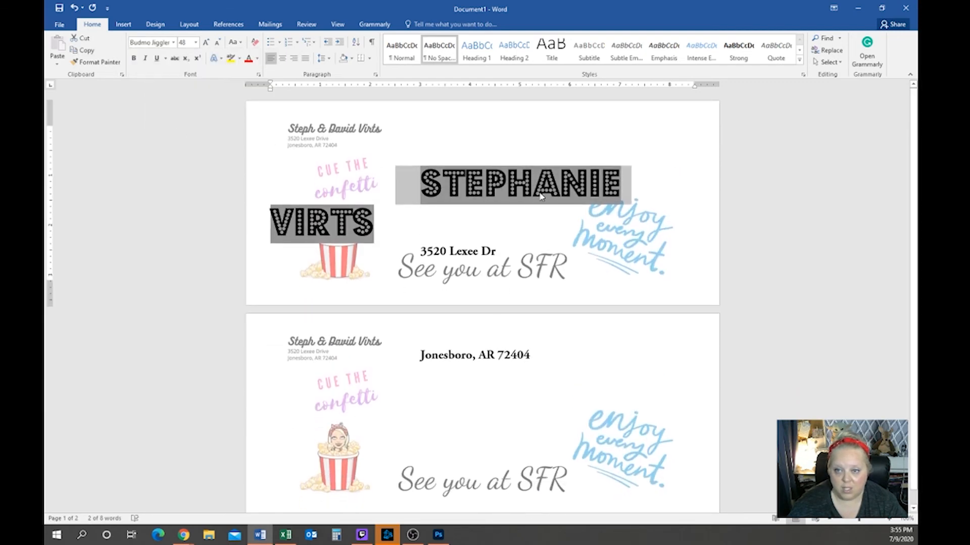
pyautogui.click(547, 196)
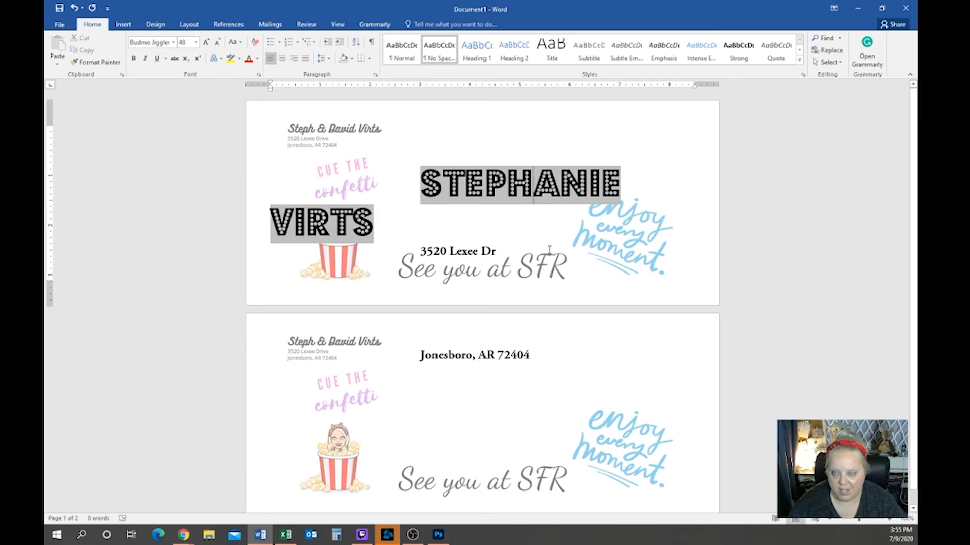
pyautogui.press('Delete')
pyautogui.press('Delete')
pyautogui.press('Delete')
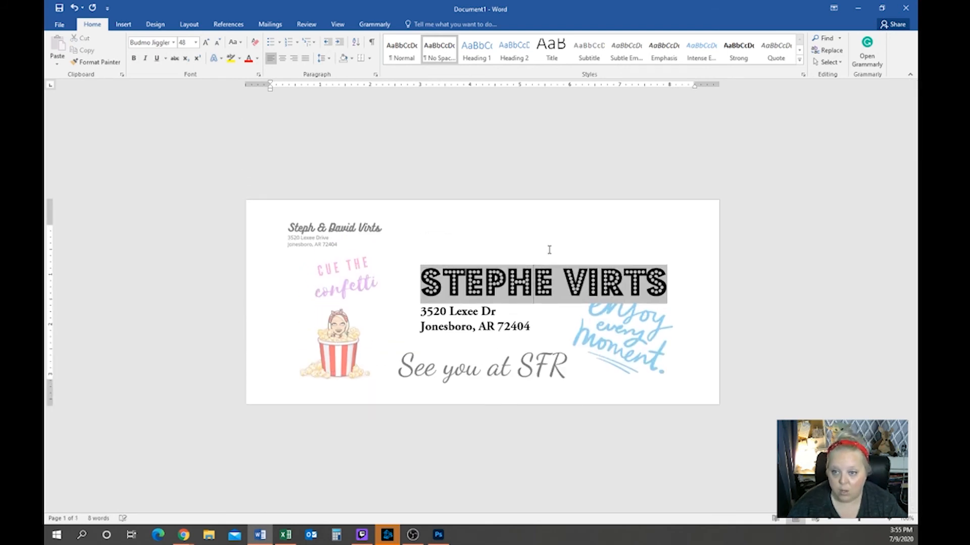
pyautogui.press('Delete')
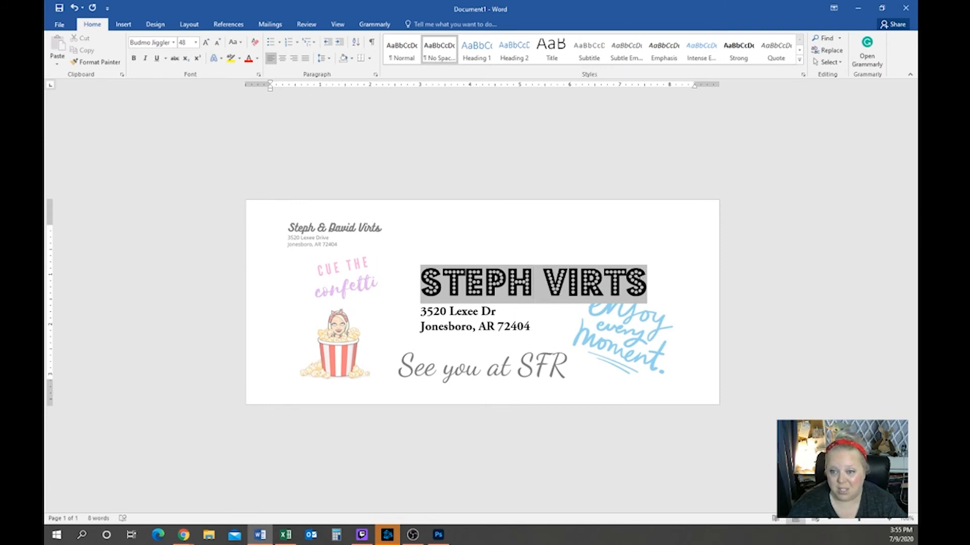
pyautogui.click(649, 278)
pyautogui.moveTo(641, 287); pyautogui.dragTo(396, 284)
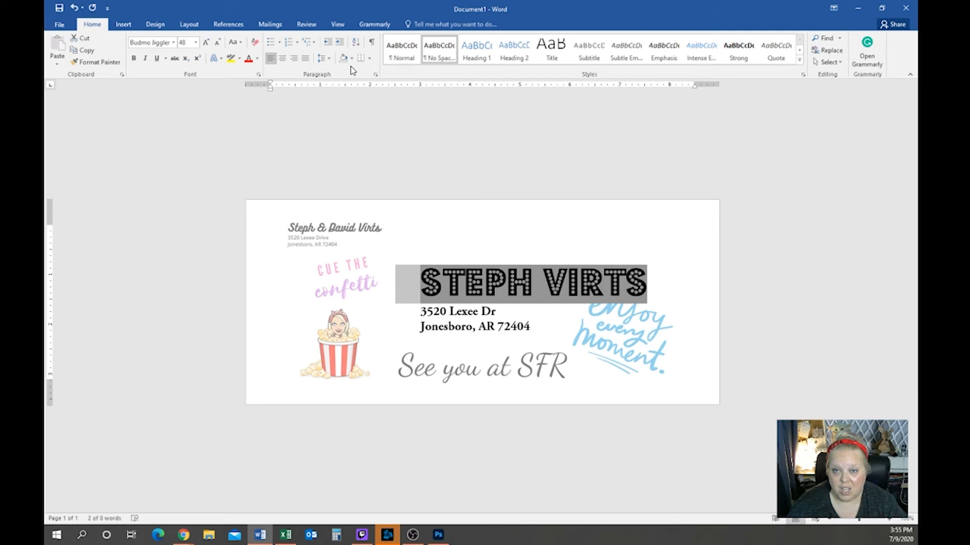
pyautogui.click(195, 44)
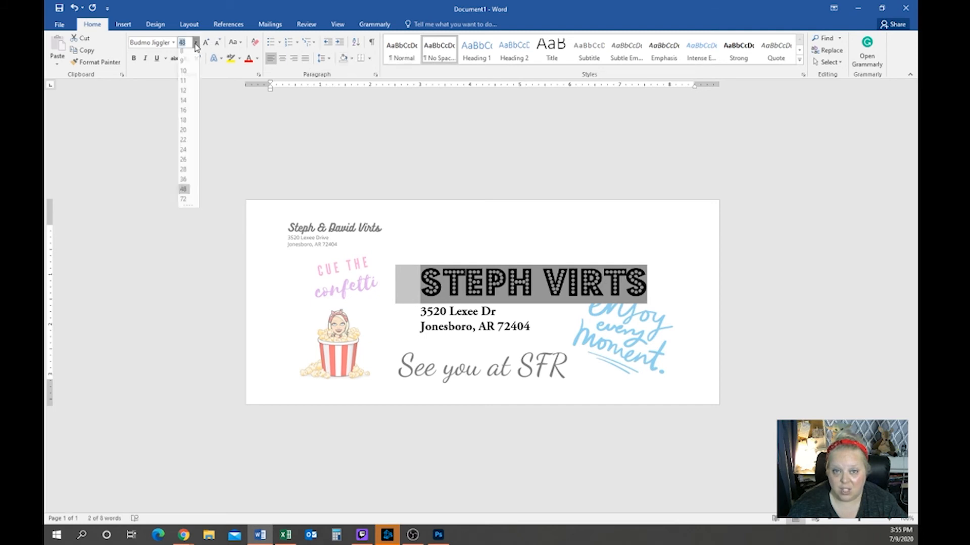
pyautogui.click(184, 183)
pyautogui.click(651, 244)
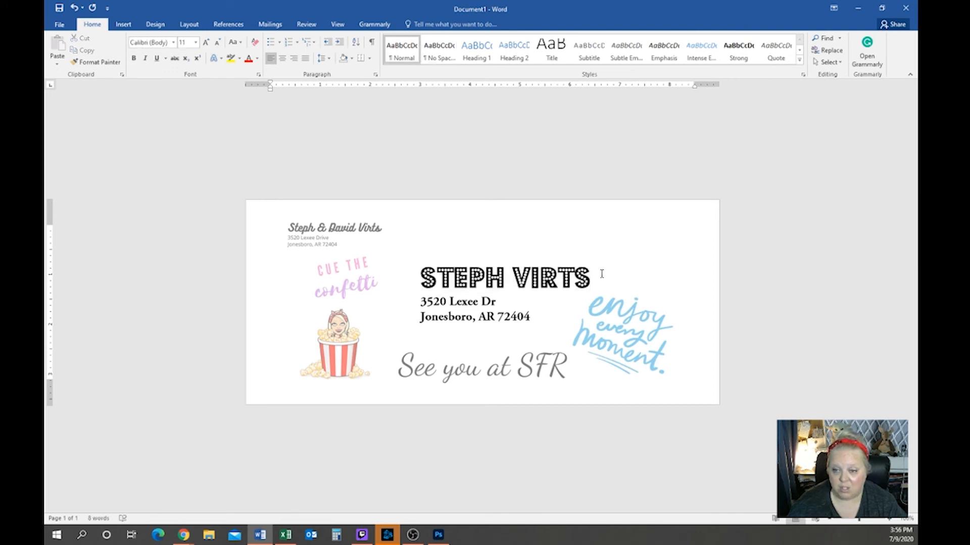
pyautogui.moveTo(591, 277); pyautogui.dragTo(394, 280)
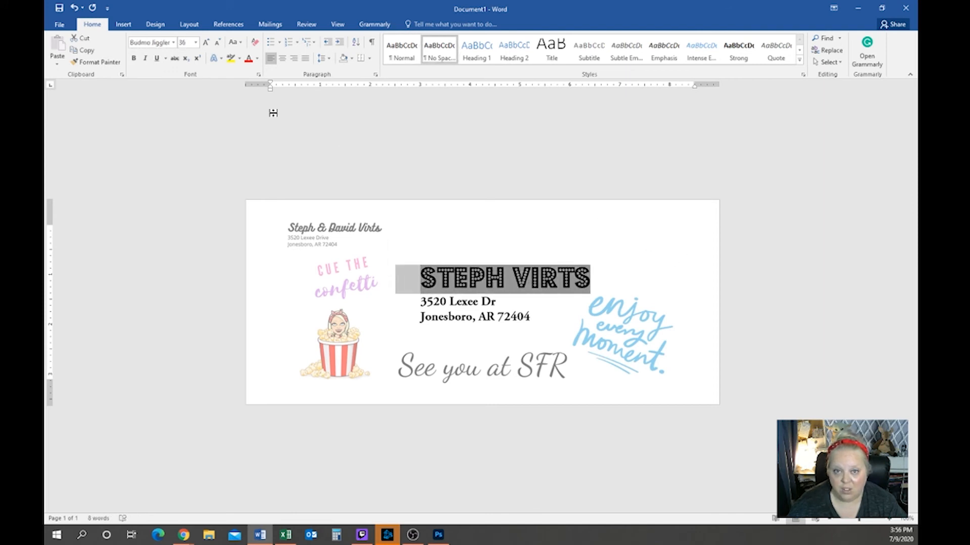
pyautogui.click(258, 59)
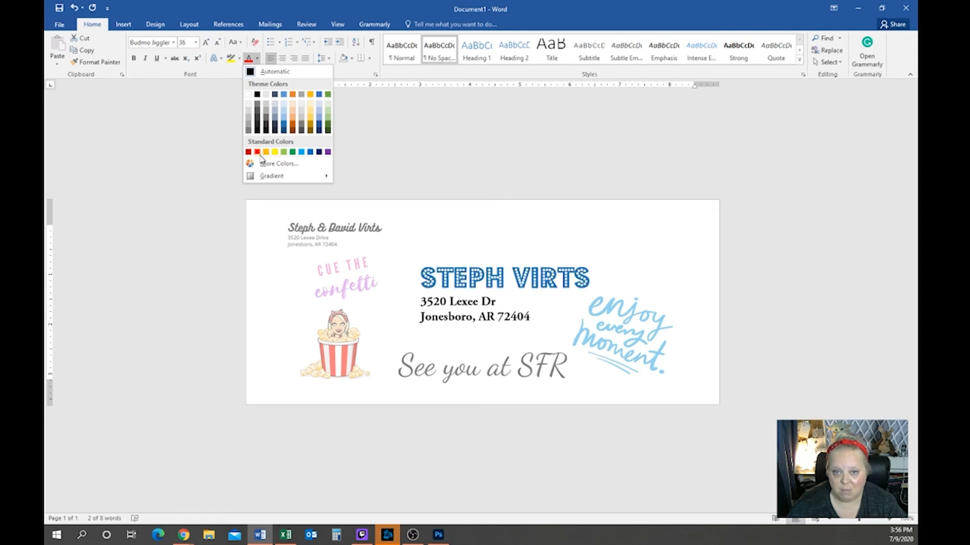
pyautogui.click(275, 163)
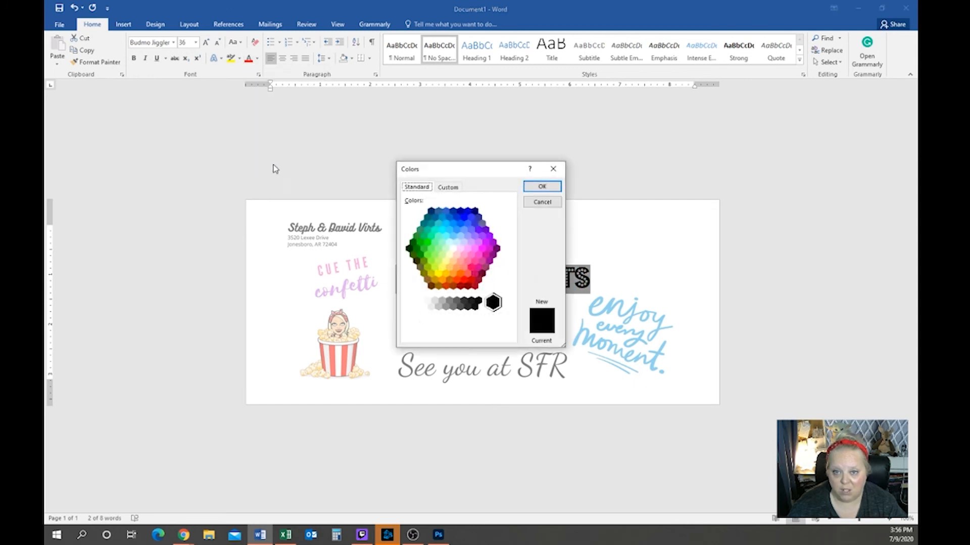
pyautogui.click(475, 258)
pyautogui.click(541, 187)
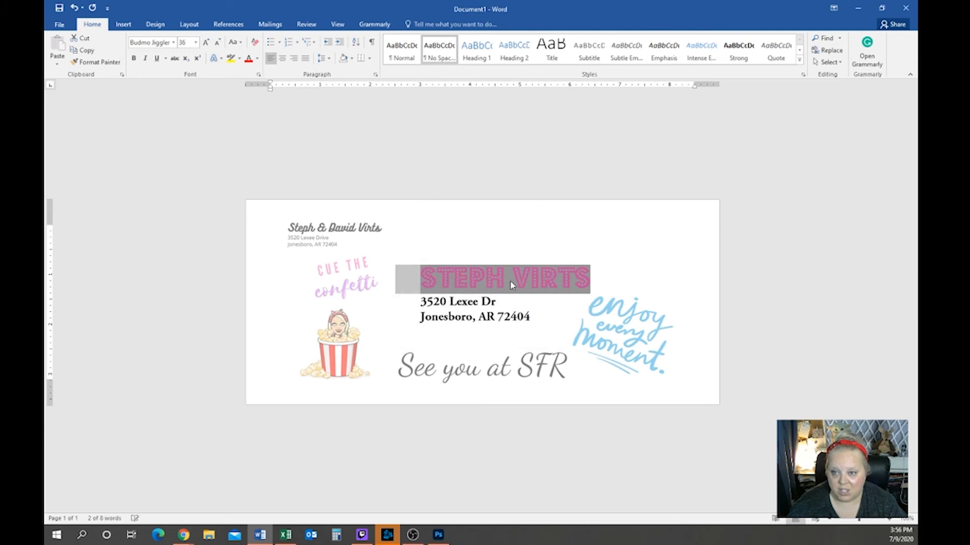
pyautogui.click(542, 318)
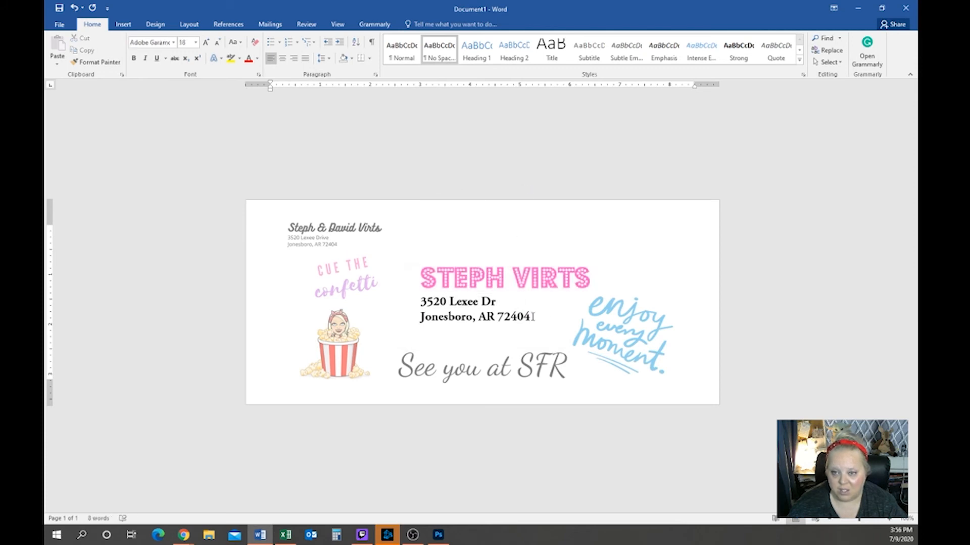
pyautogui.moveTo(533, 317); pyautogui.dragTo(420, 302)
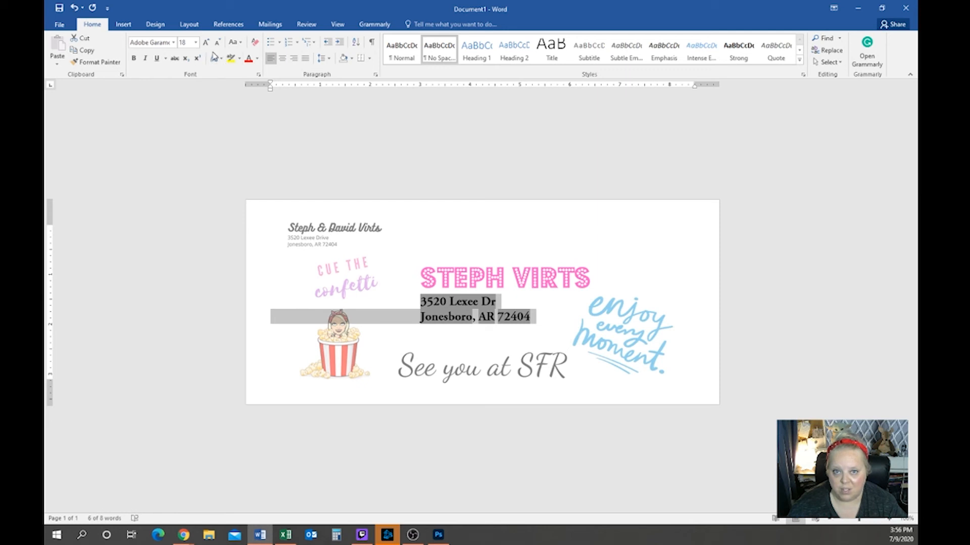
# Colour both address lines light blue from the More Colors hexagon, then show the Mailings tools
pyautogui.click(240, 59)
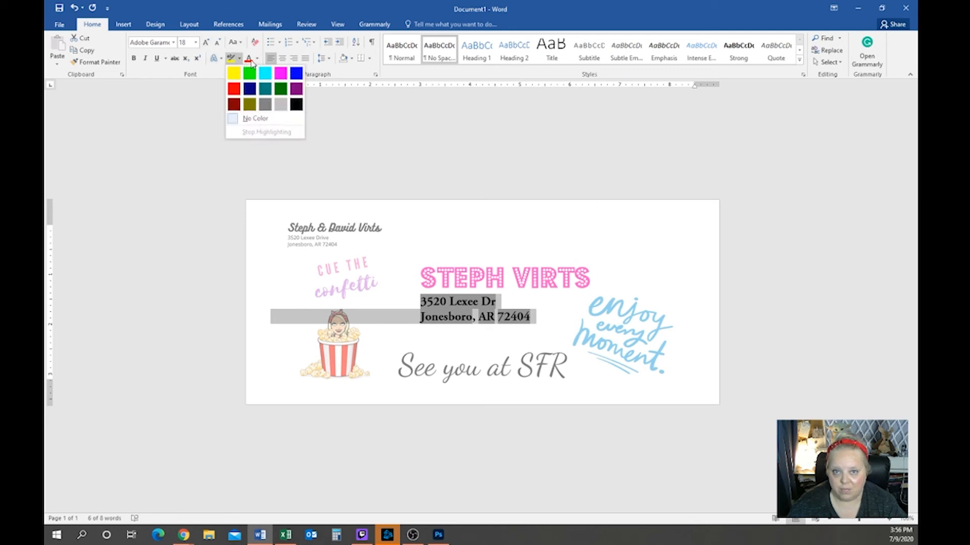
pyautogui.click(248, 59)
pyautogui.click(257, 59)
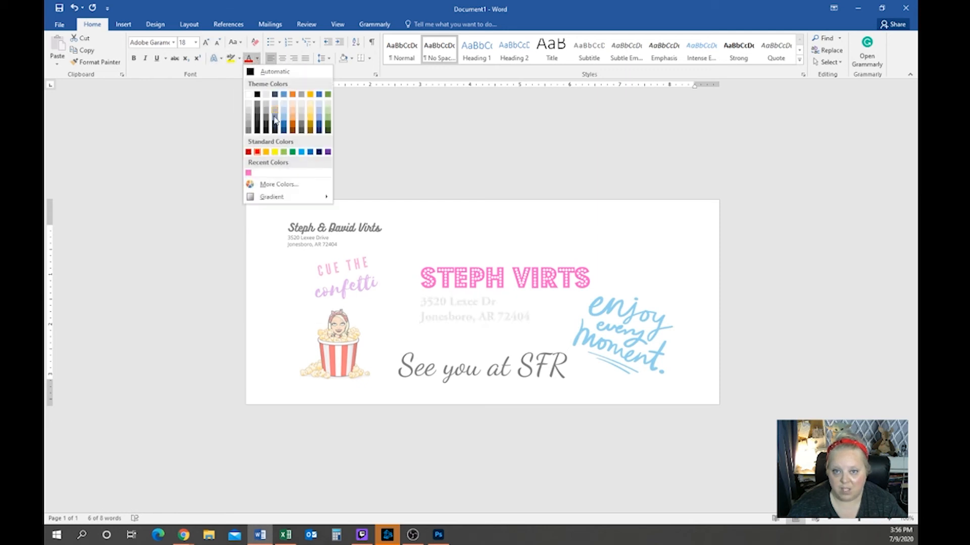
pyautogui.click(268, 185)
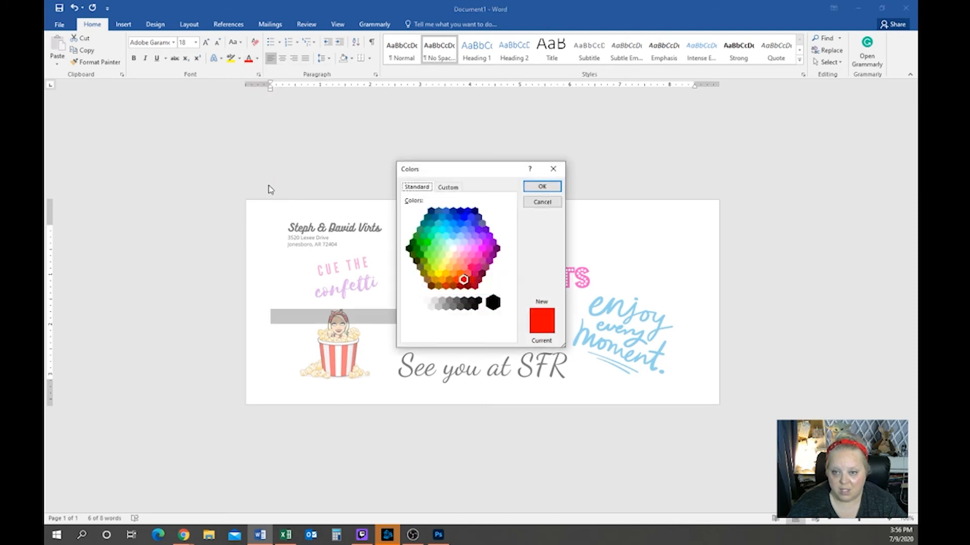
pyautogui.click(460, 236)
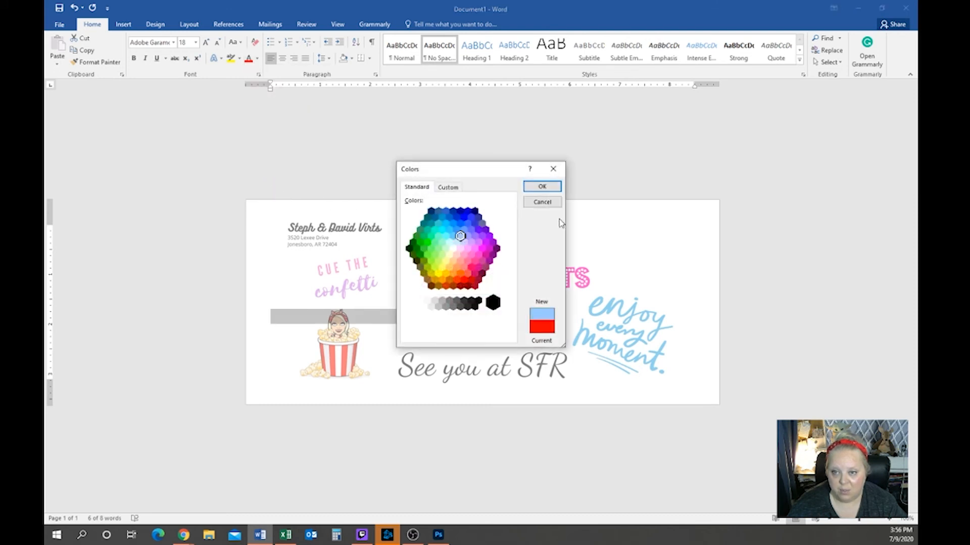
pyautogui.click(545, 188)
pyautogui.click(567, 343)
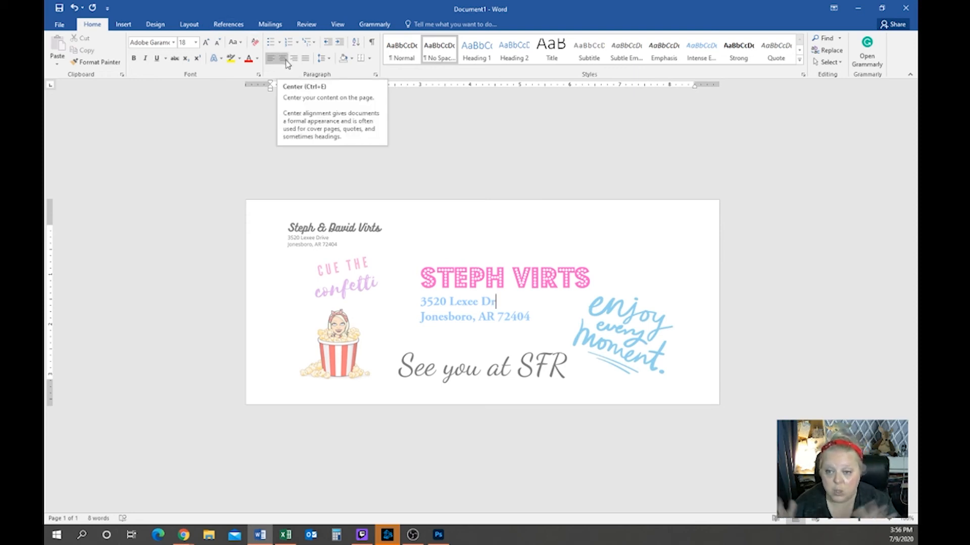
pyautogui.click(277, 23)
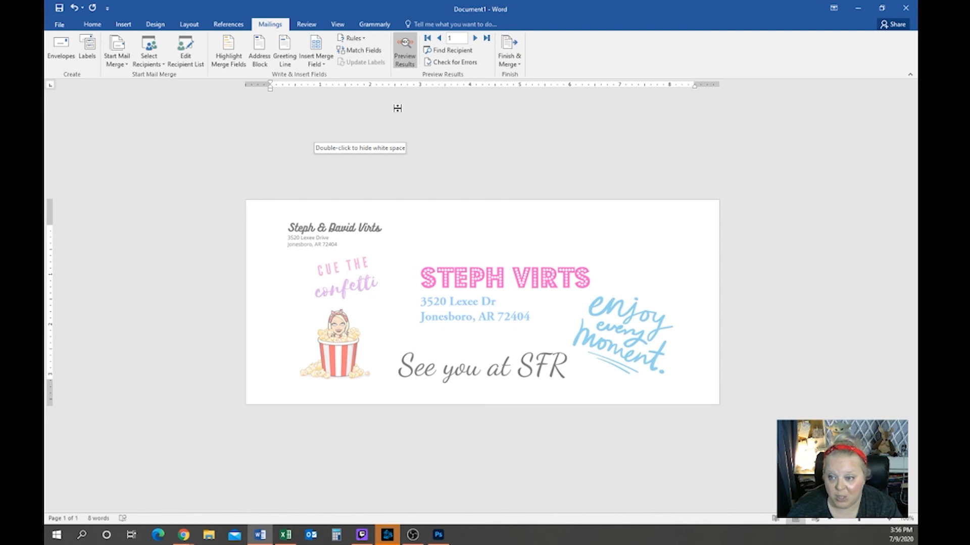
# Finish & Merge all records into a new document of individual envelopes
pyautogui.click(506, 59)
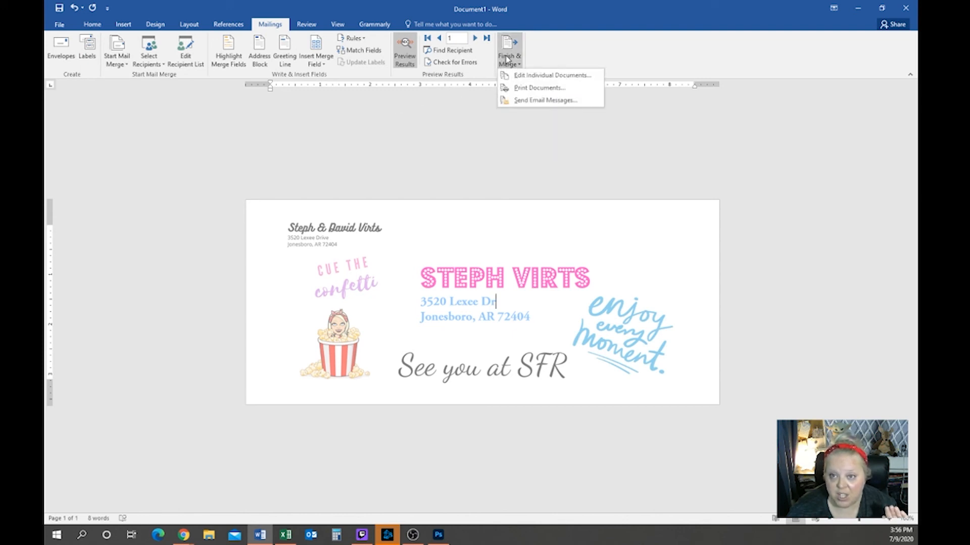
pyautogui.click(542, 77)
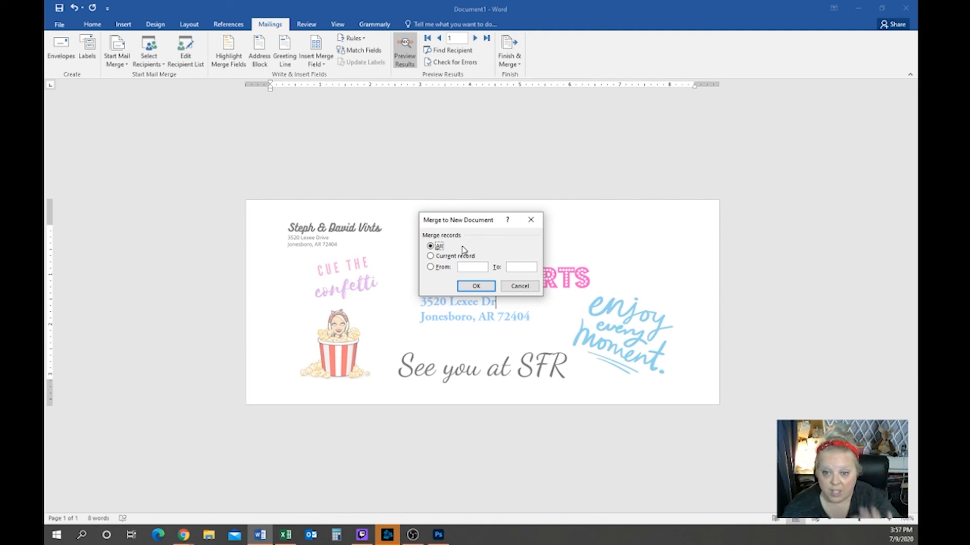
pyautogui.click(476, 287)
# Delete the trailing letters of the second envelope's first name so it fits one line
pyautogui.scroll(-2, 410, 286)
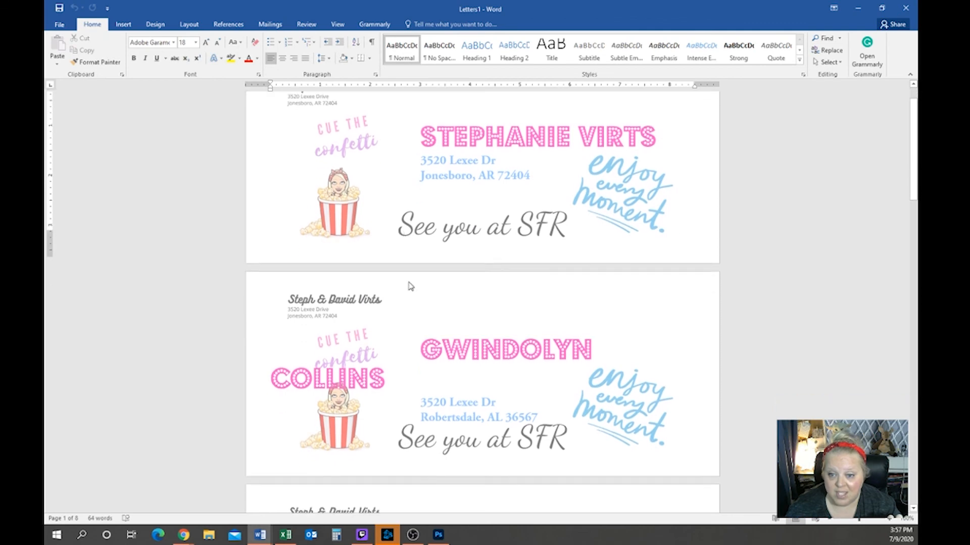
pyautogui.scroll(-5, 410, 286)
pyautogui.scroll(4, 418, 289)
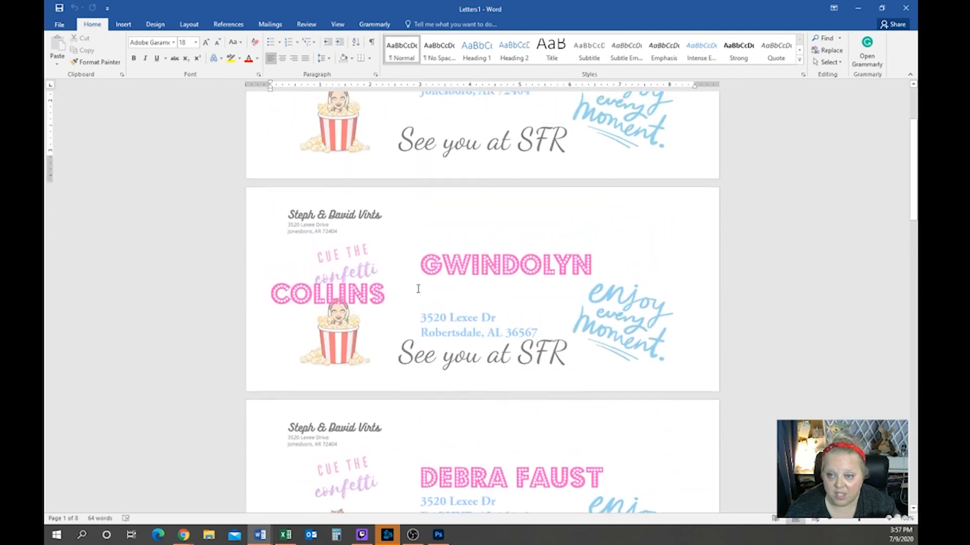
pyautogui.scroll(2, 418, 289)
pyautogui.moveTo(524, 401); pyautogui.dragTo(592, 404)
pyautogui.press('BackSpace')
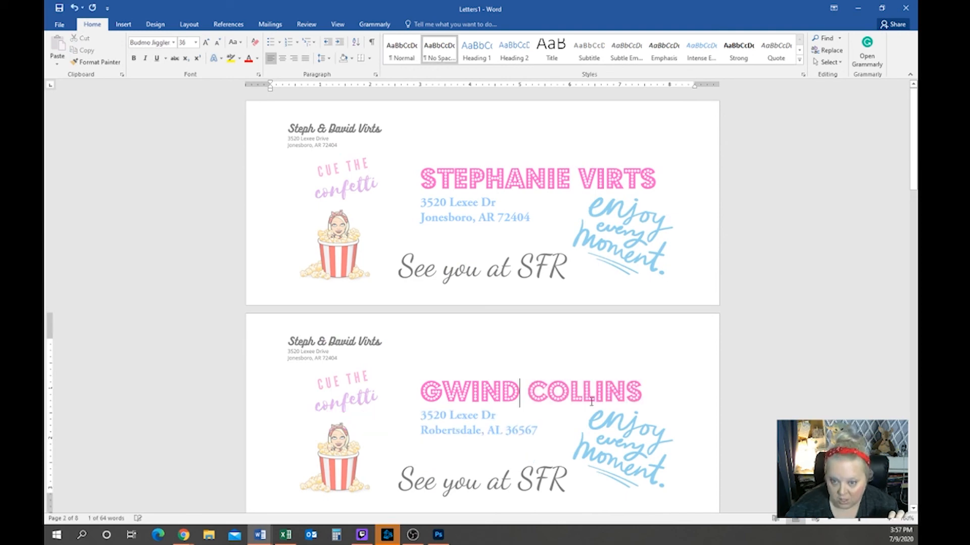
# Remove the first two letters of the last envelope's first name
pyautogui.scroll(-1, 569, 406)
pyautogui.scroll(-5, 569, 407)
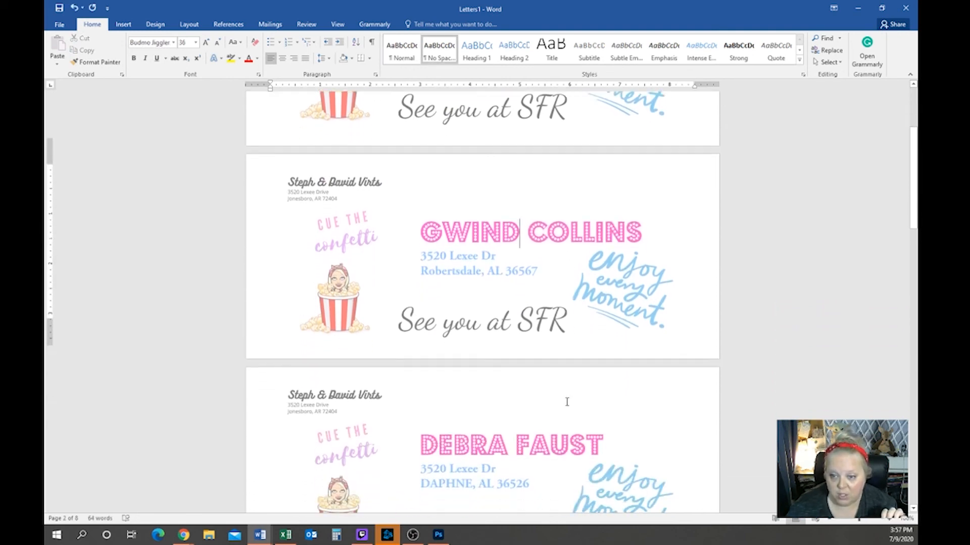
pyautogui.scroll(-4, 554, 396)
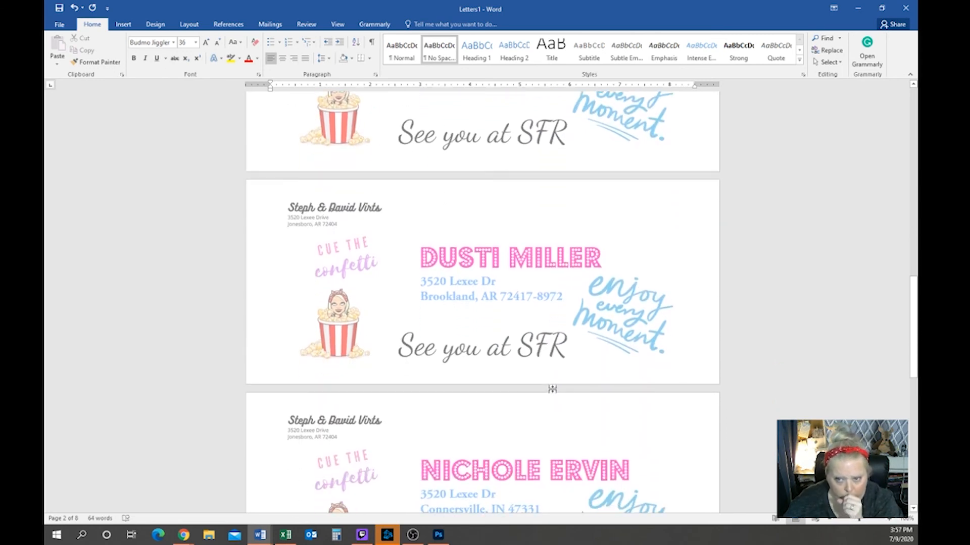
pyautogui.scroll(-2, 552, 390)
pyautogui.scroll(-4, 553, 393)
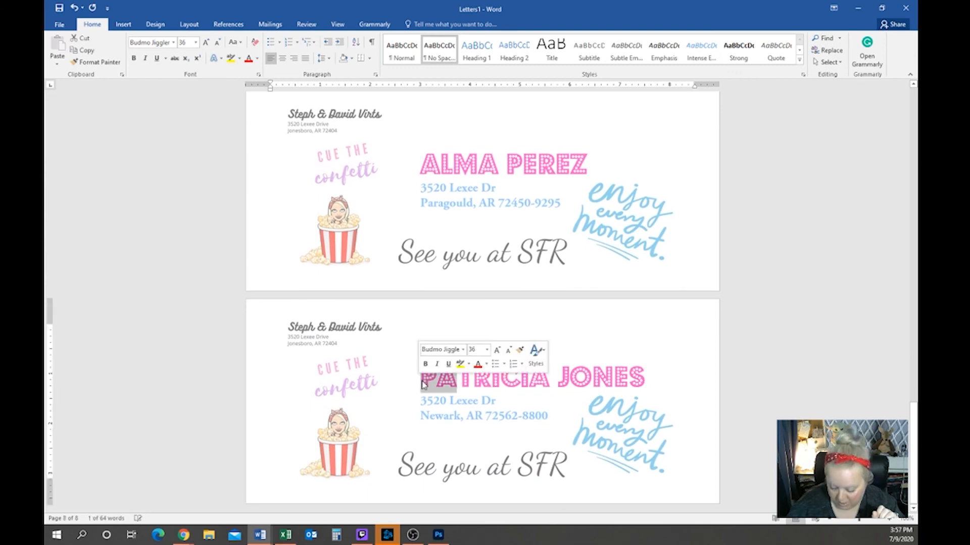
pyautogui.press('BackSpace')
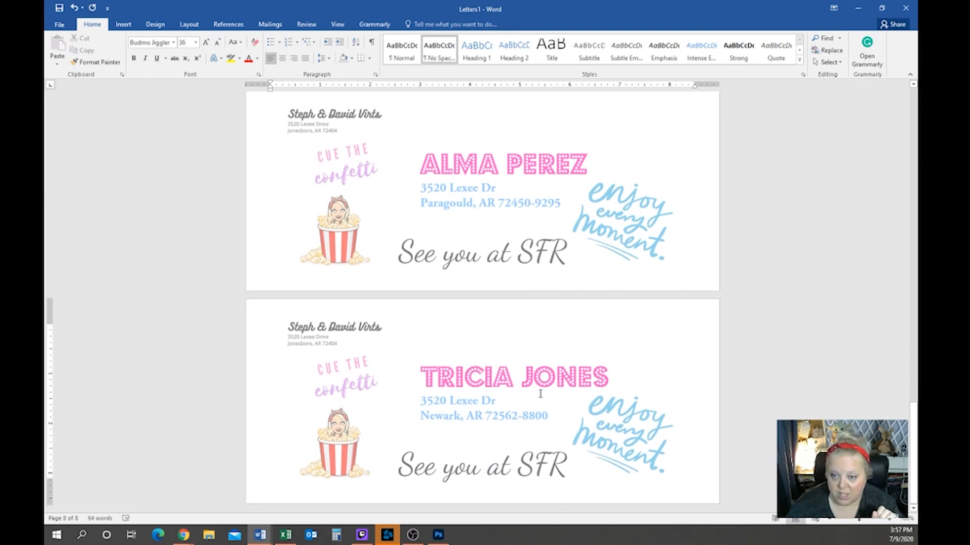
pyautogui.scroll(5, 539, 394)
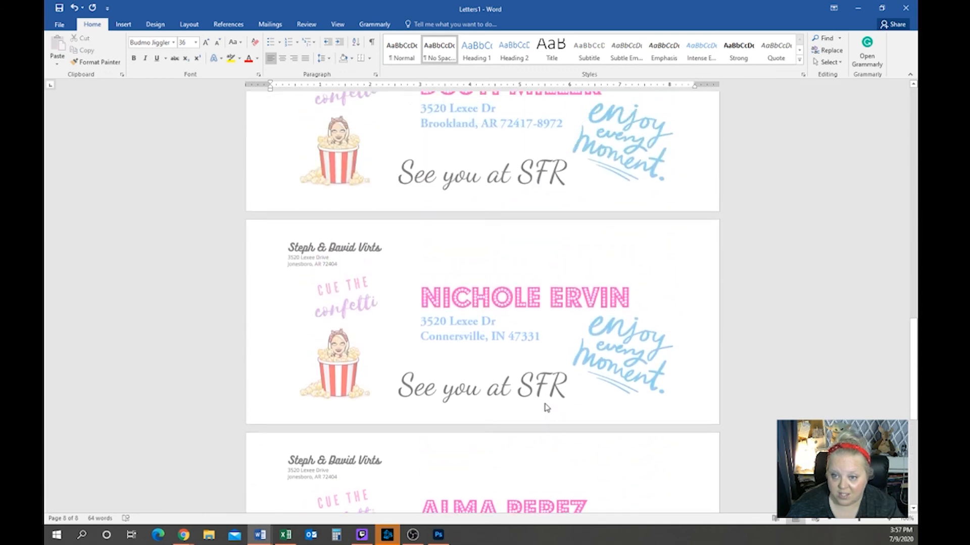
pyautogui.scroll(5, 545, 408)
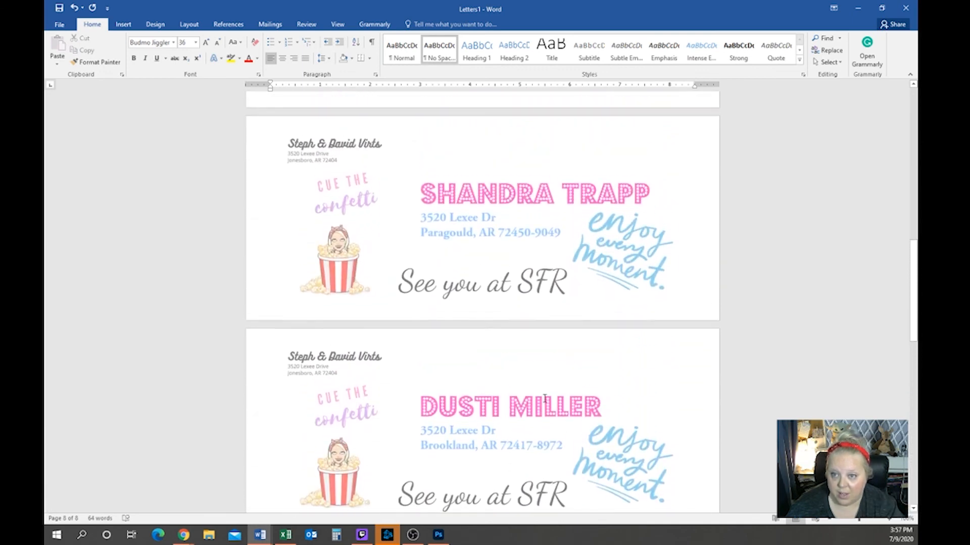
pyautogui.scroll(3, 545, 399)
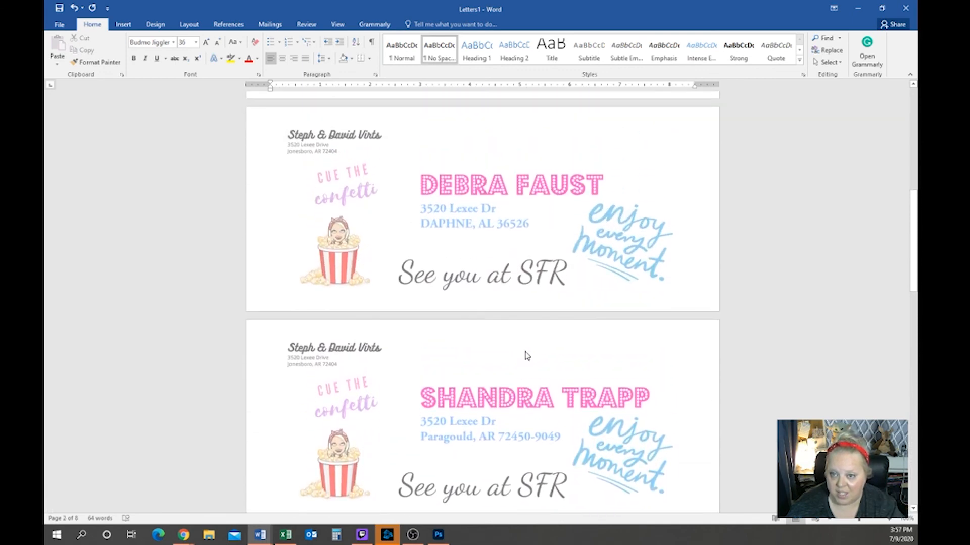
pyautogui.scroll(3, 525, 353)
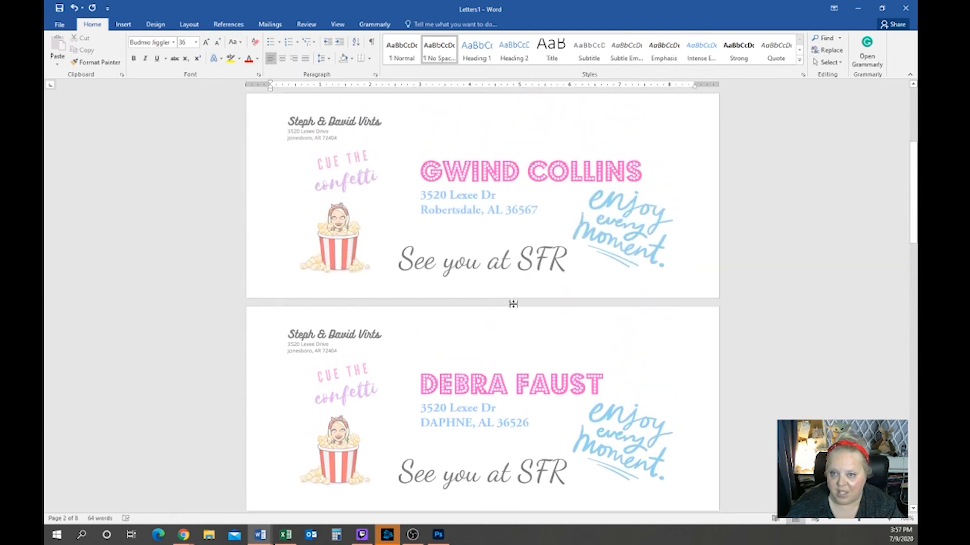
# Correct the second envelope's street abbreviation to 'Dr' and open the print preview
pyautogui.click(480, 196)
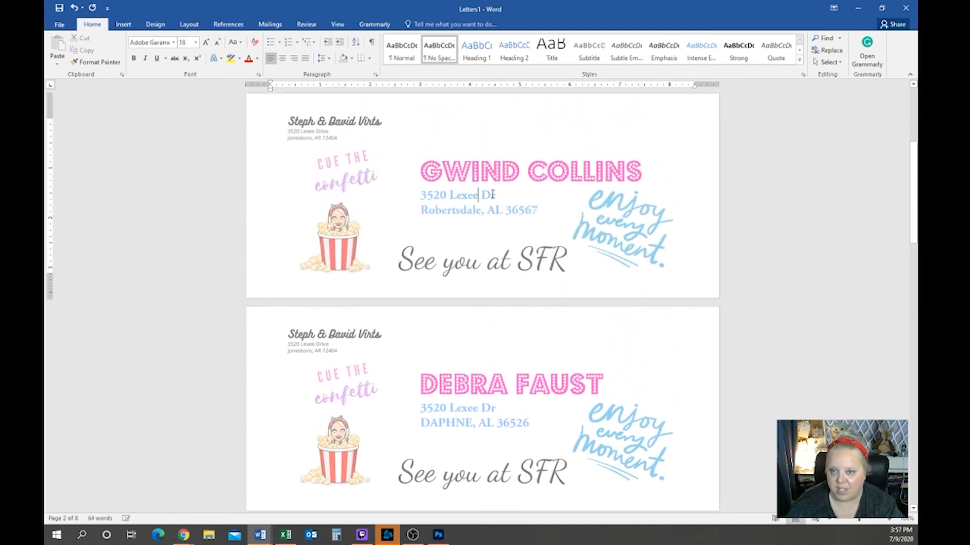
pyautogui.press('Delete')
pyautogui.write('d')
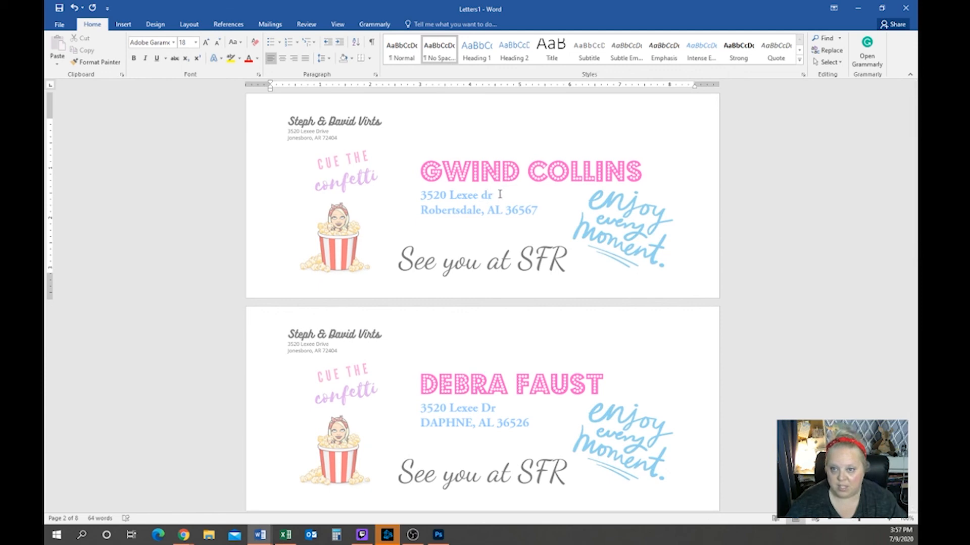
pyautogui.click(499, 195)
pyautogui.click(533, 273)
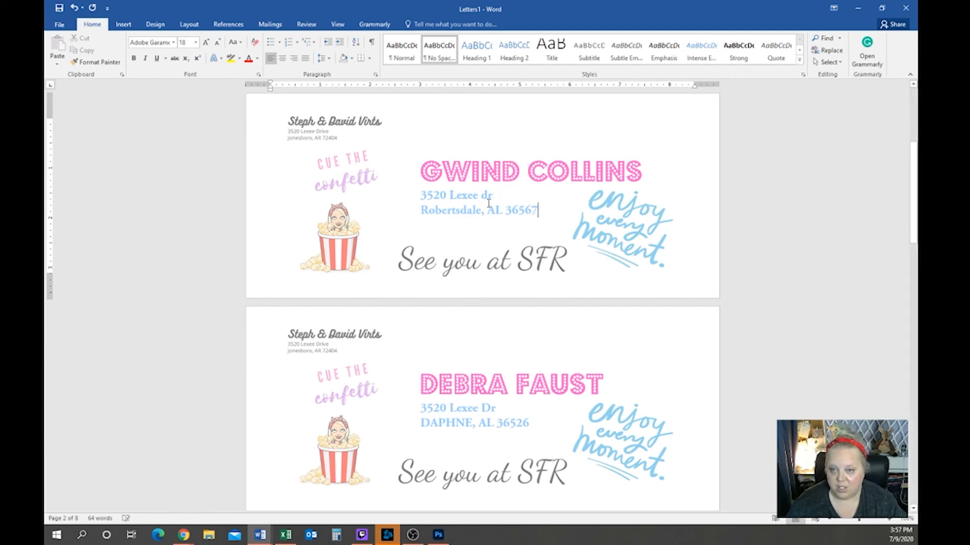
pyautogui.doubleClick(485, 195)
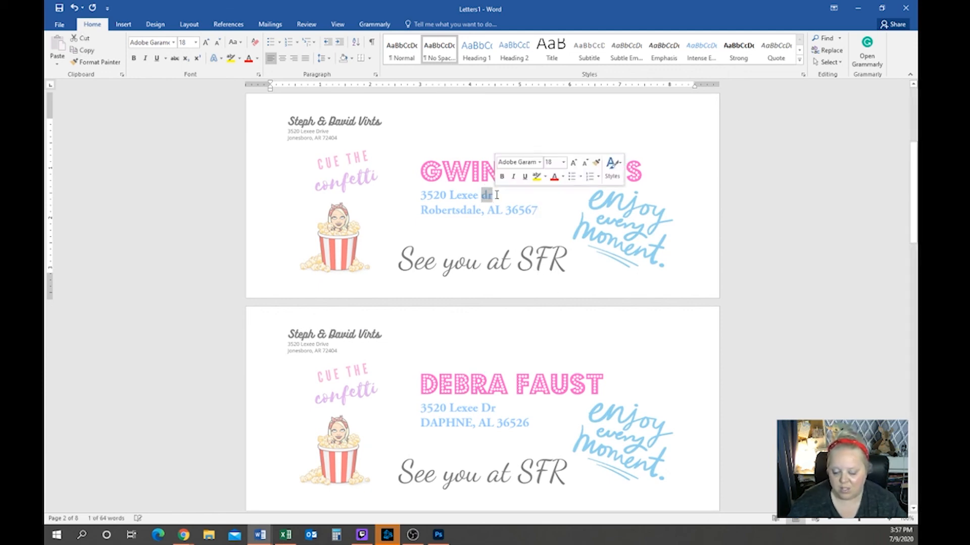
pyautogui.write('Dr')
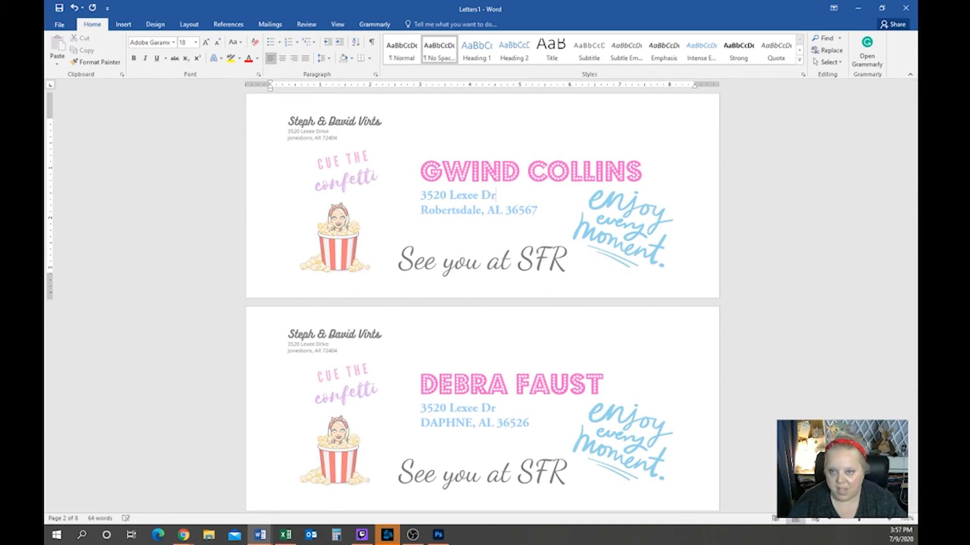
pyautogui.scroll(-10, 488, 273)
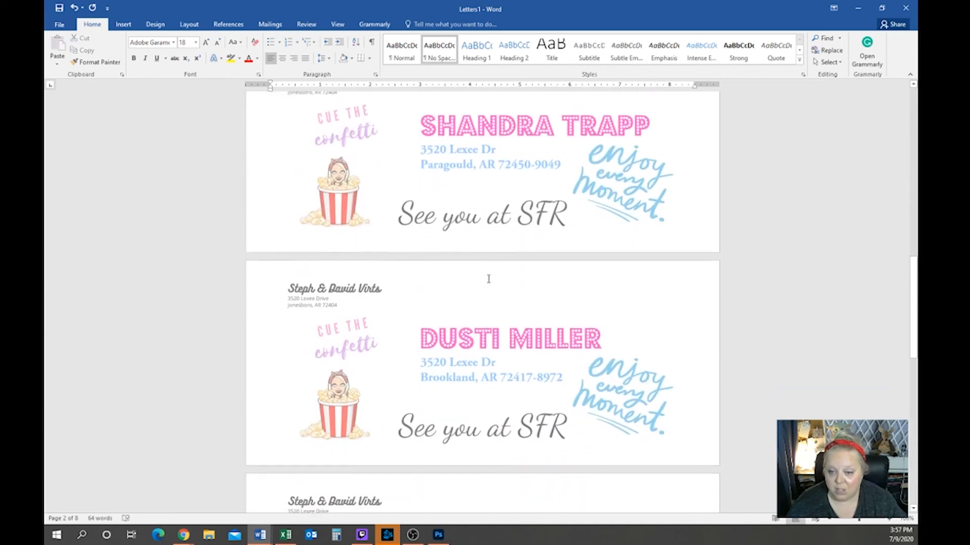
pyautogui.scroll(2, 488, 279)
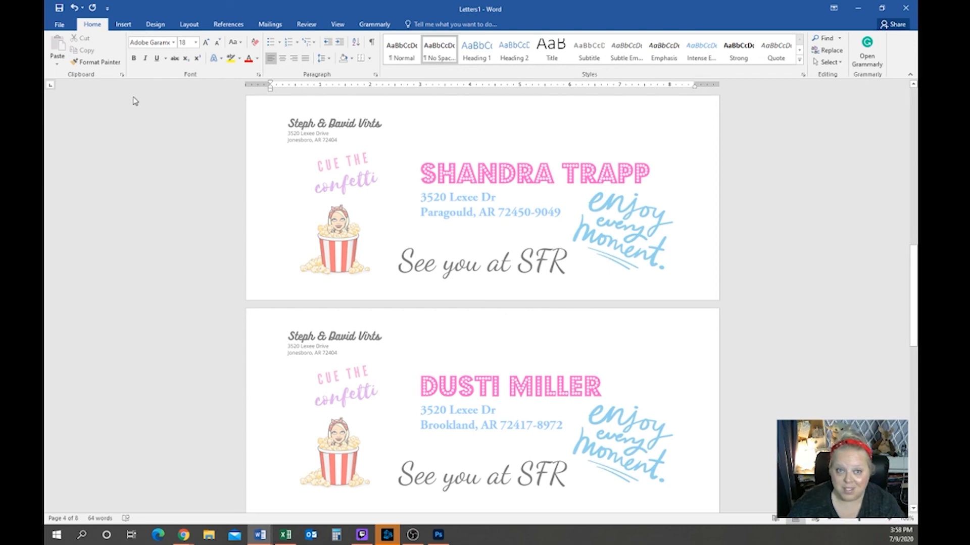
pyautogui.click(61, 25)
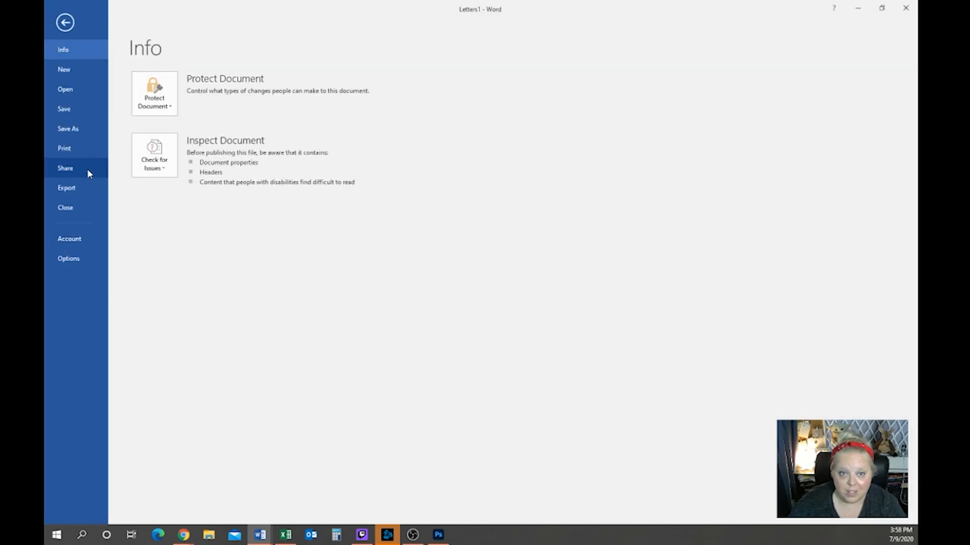
pyautogui.click(87, 148)
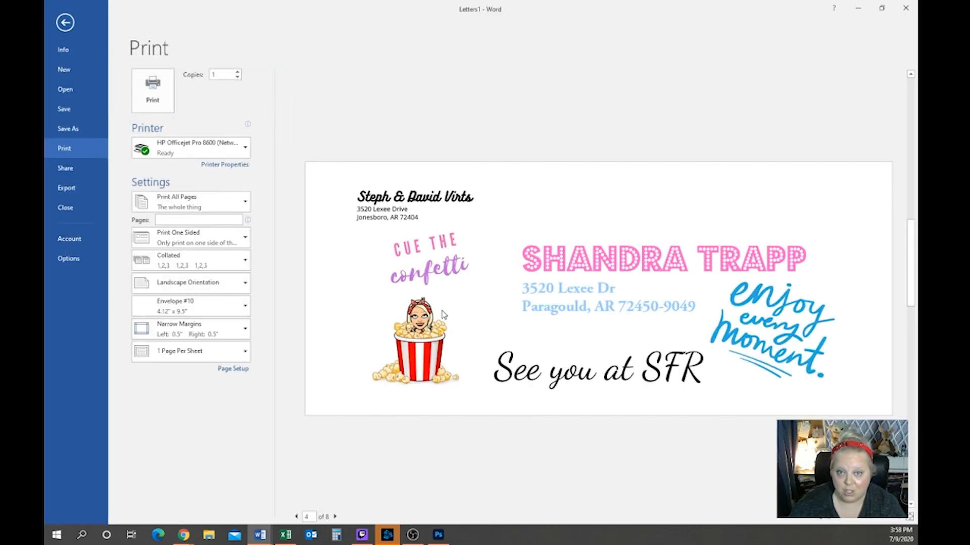